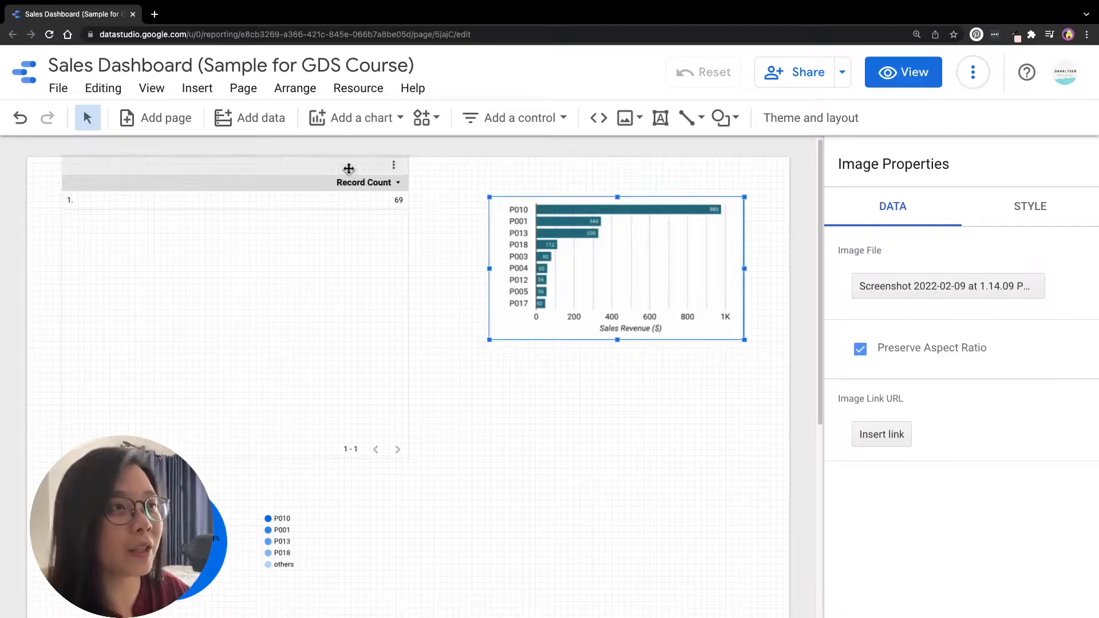
- Add a horizontal bar chart below the Record Count table
click(347, 121)
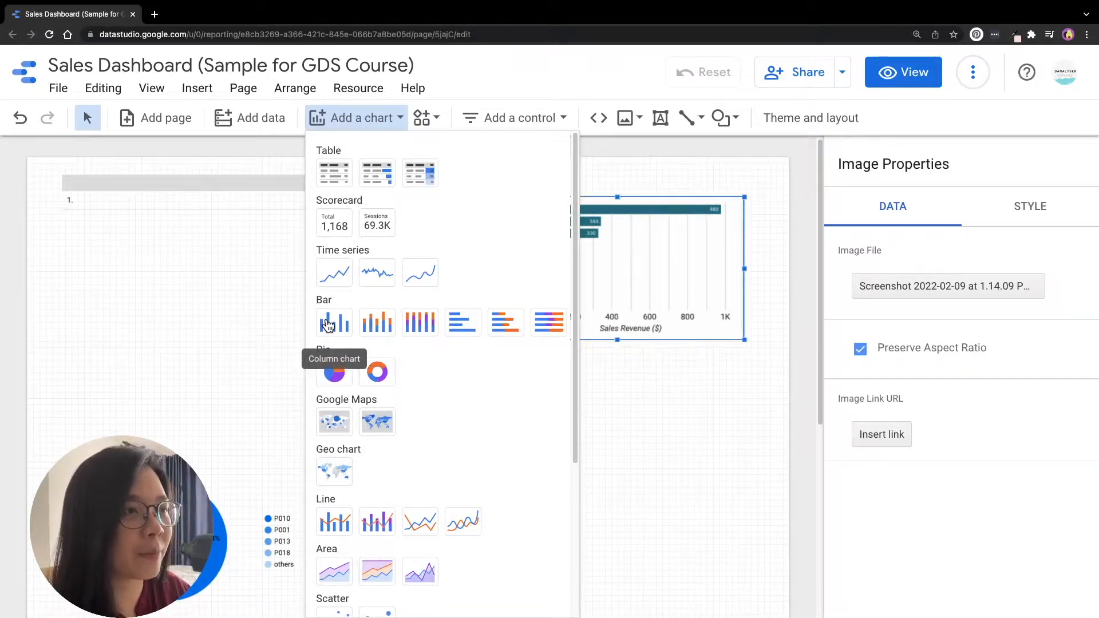
click(465, 329)
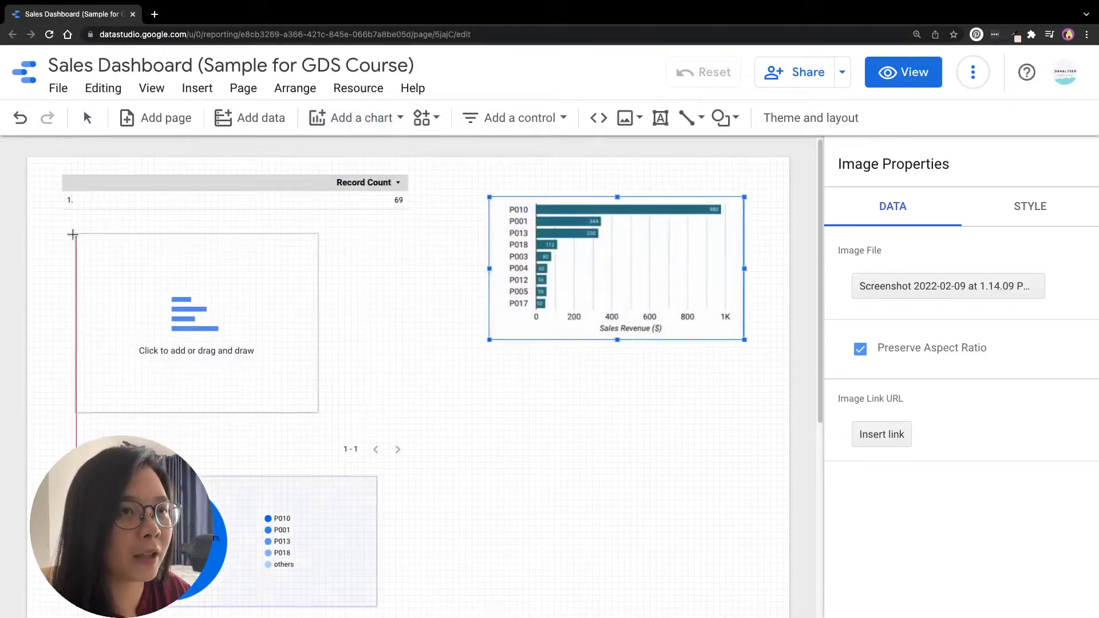
click(72, 234)
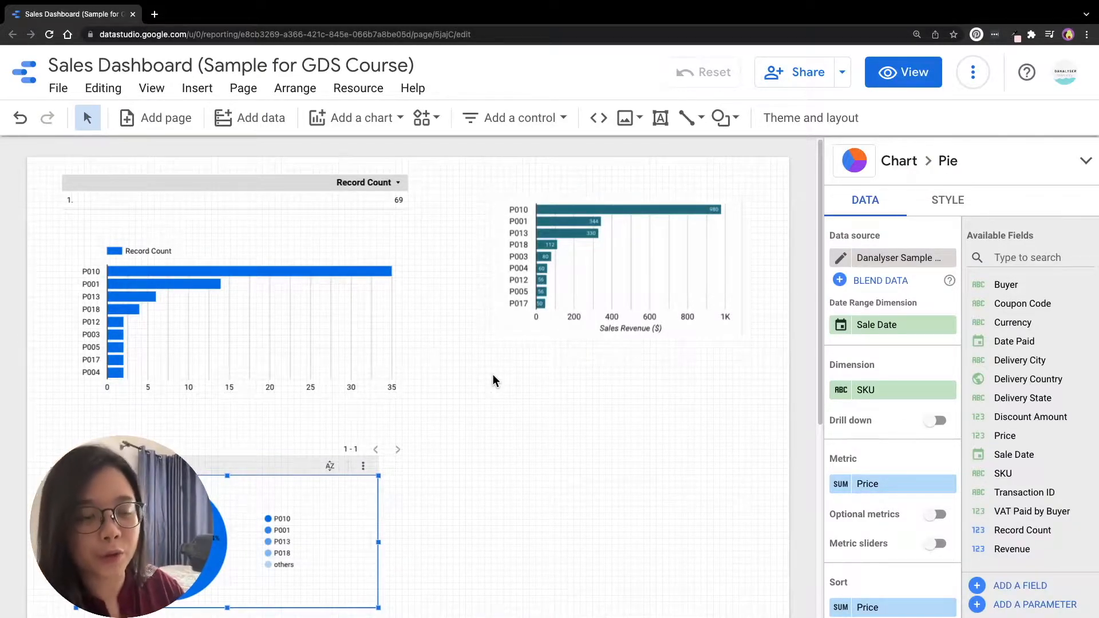
- Duplicate the SKU pie chart, place the copy in the empty area beside it, and change the copy to a horizontal bar chart
scroll(437, 360, down, 3)
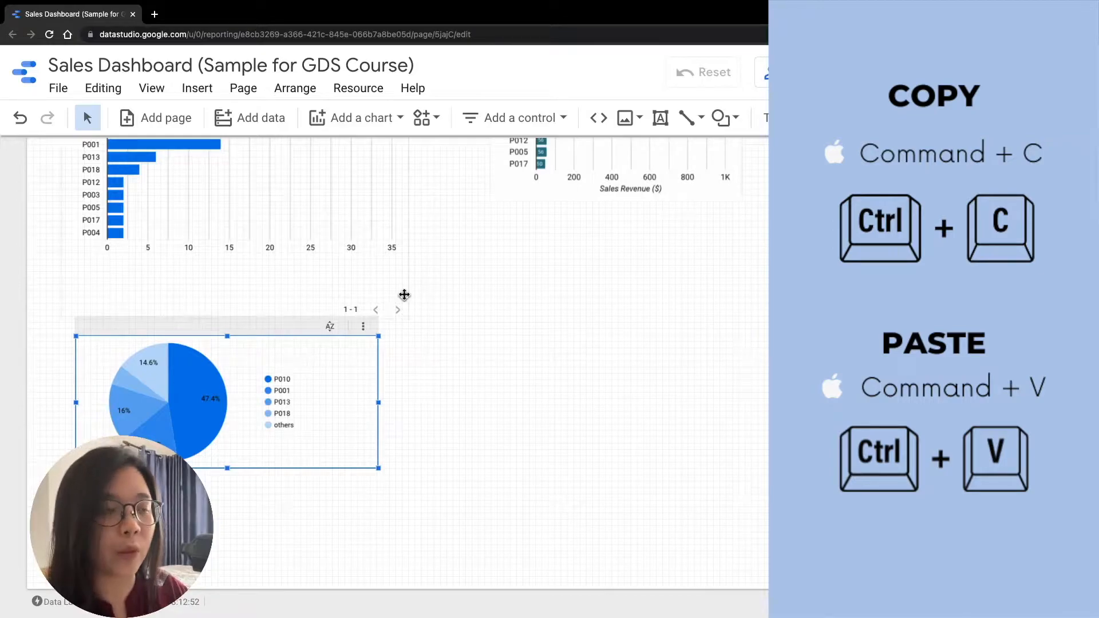
click(430, 292)
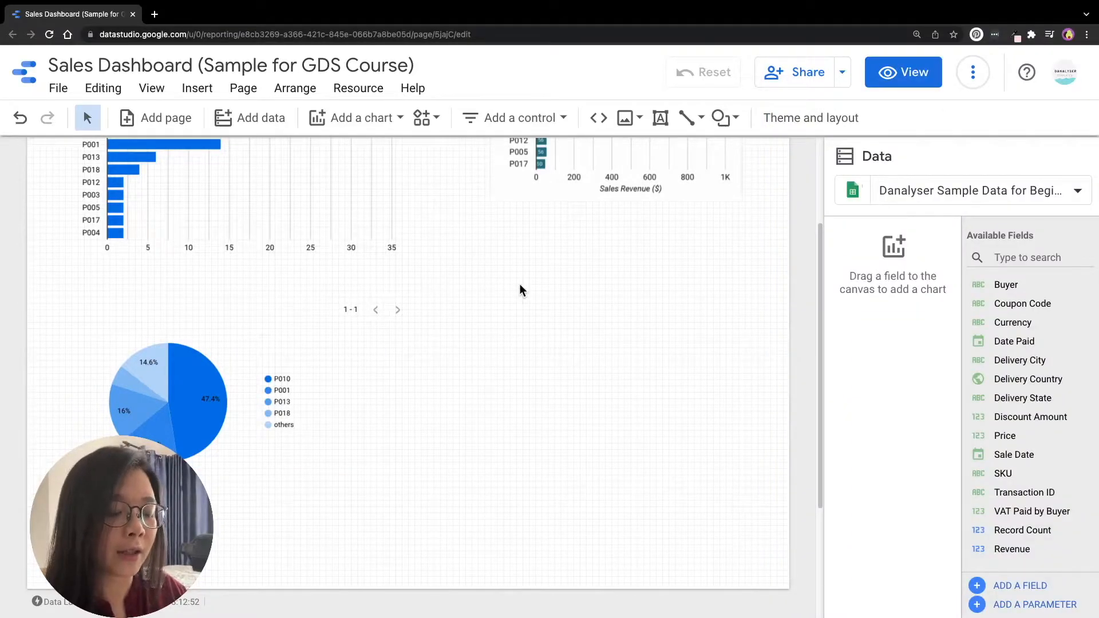
key(ctrl+v)
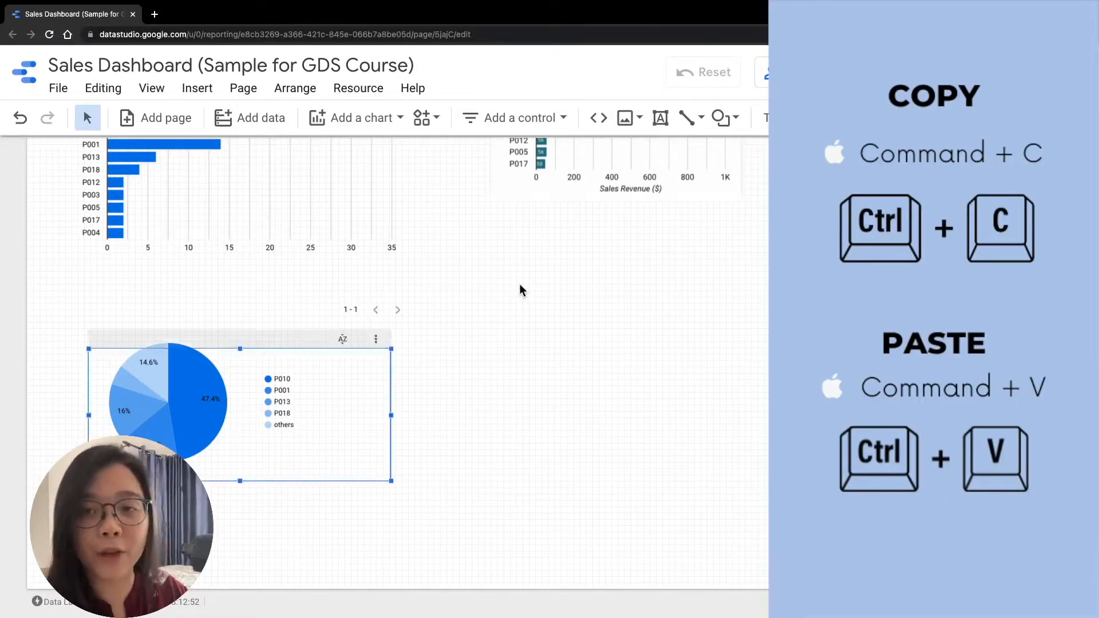
drag(298, 422, 643, 392)
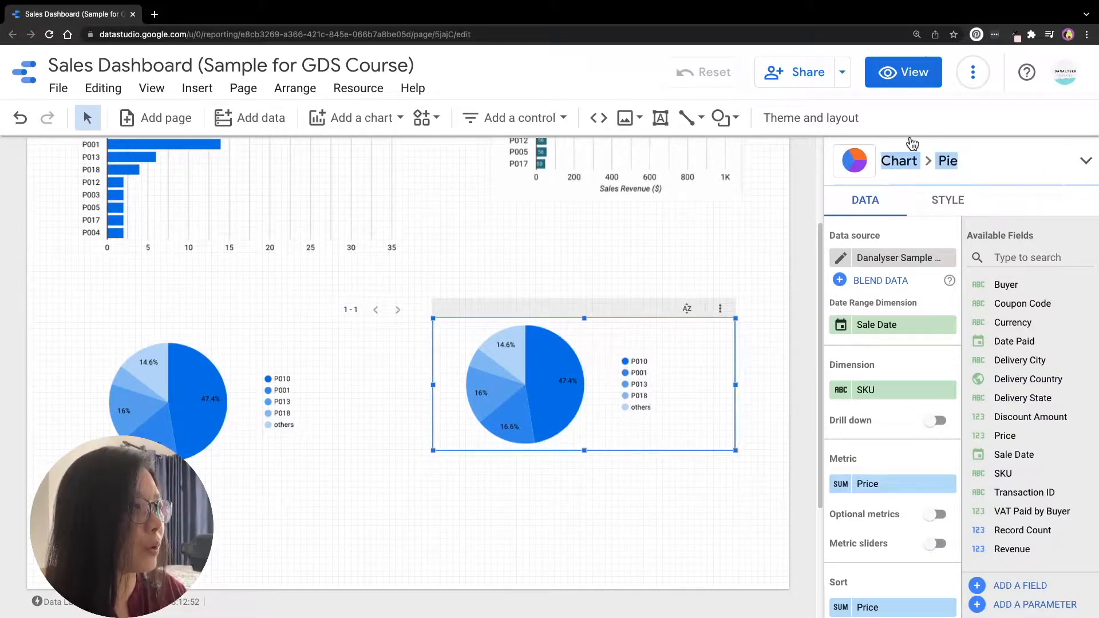
click(1000, 177)
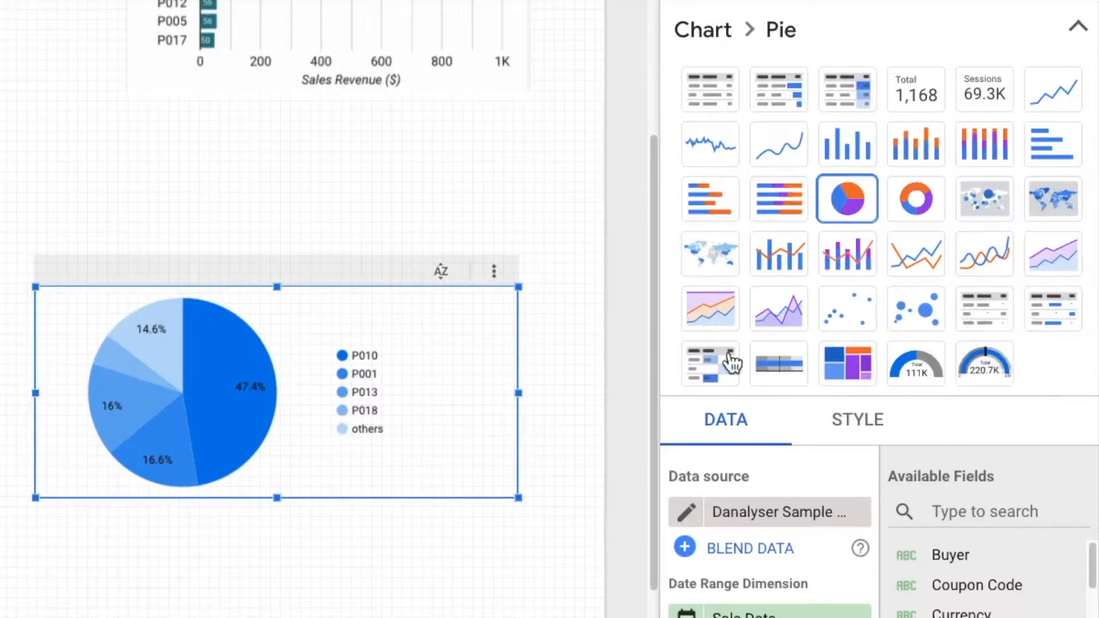
click(1049, 153)
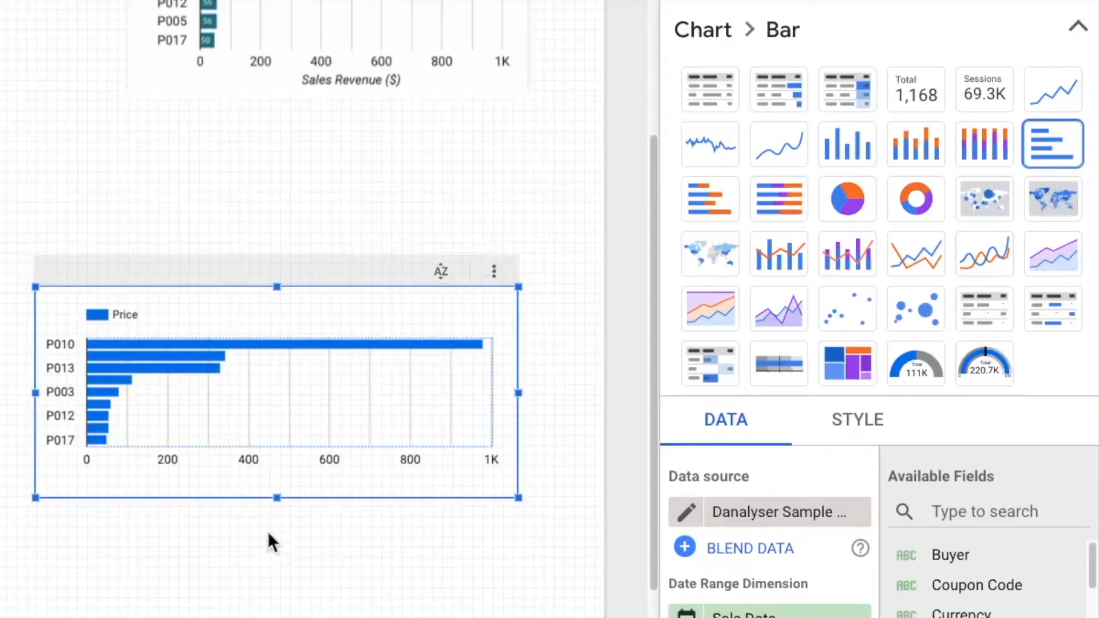
- Make the Price bar chart taller and move it up beneath the reference chart image
drag(278, 498, 277, 612)
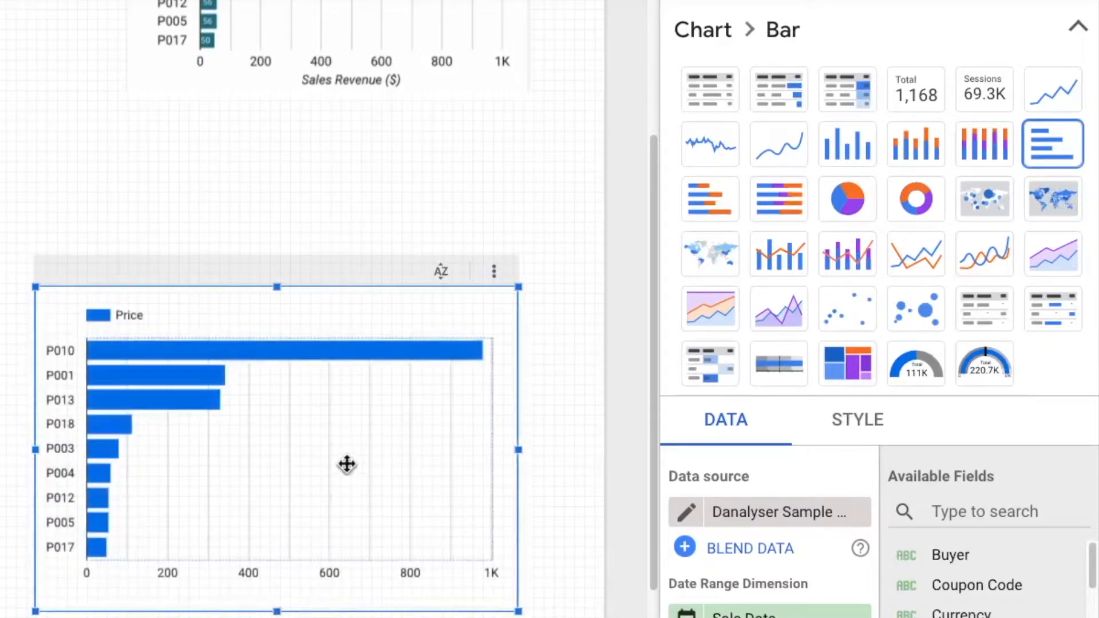
drag(345, 464, 340, 325)
drag(340, 325, 338, 324)
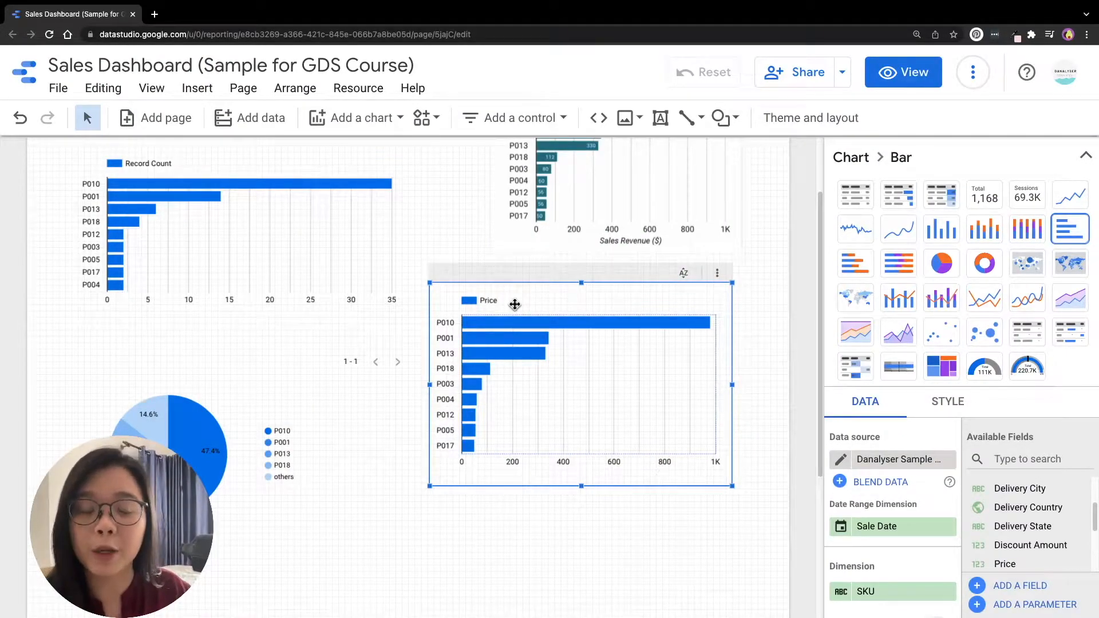
- Delete the Record Count bar chart beneath the table
click(217, 216)
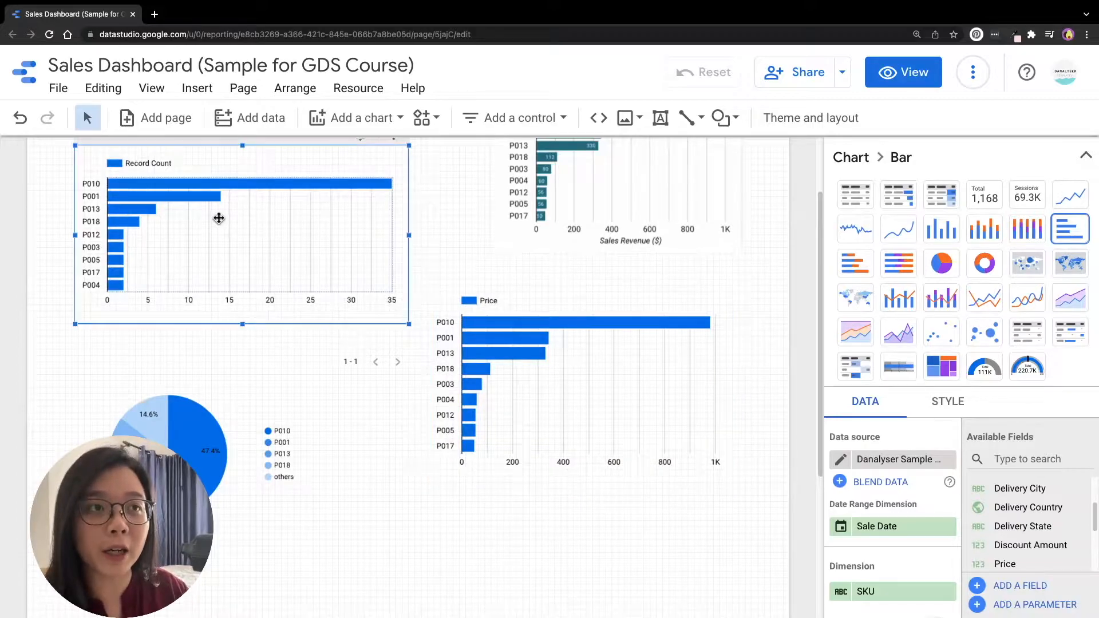
click(211, 422)
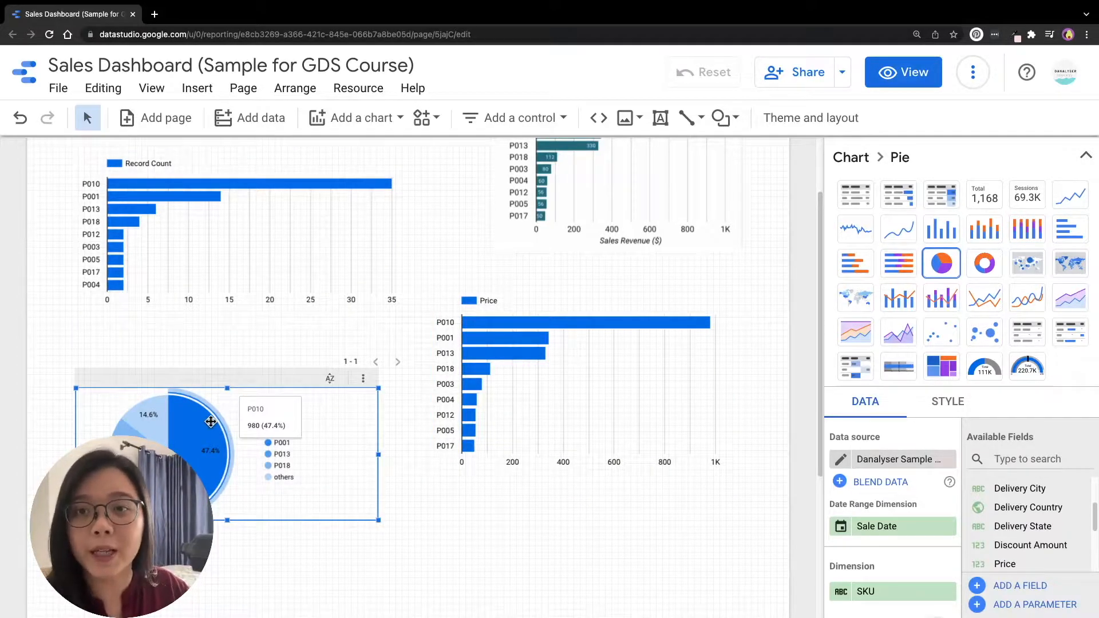
click(375, 121)
click(245, 226)
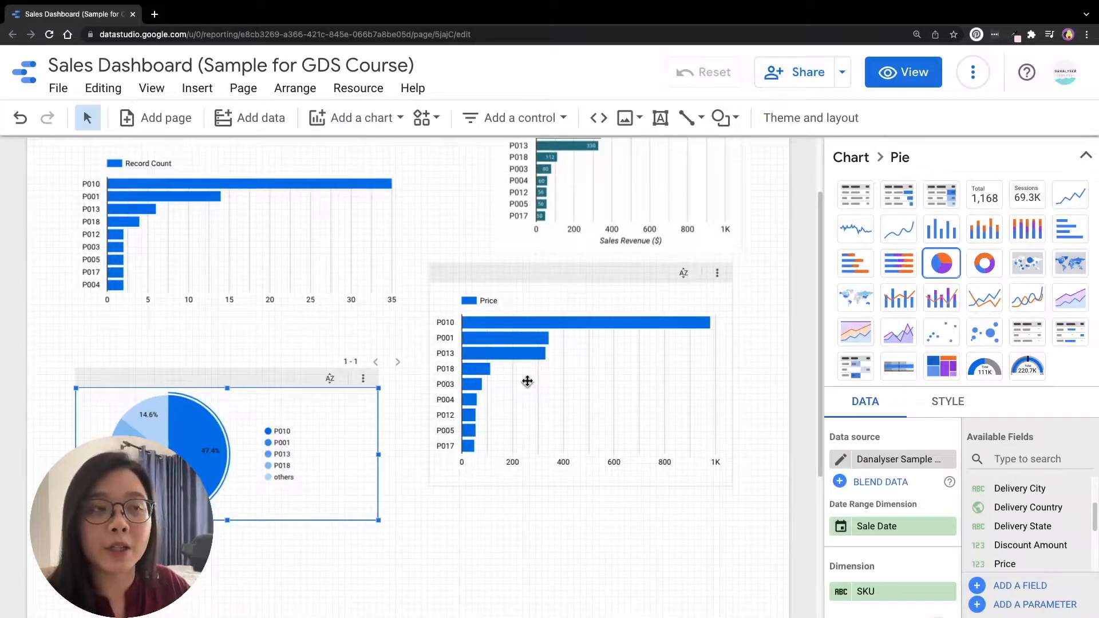
click(324, 258)
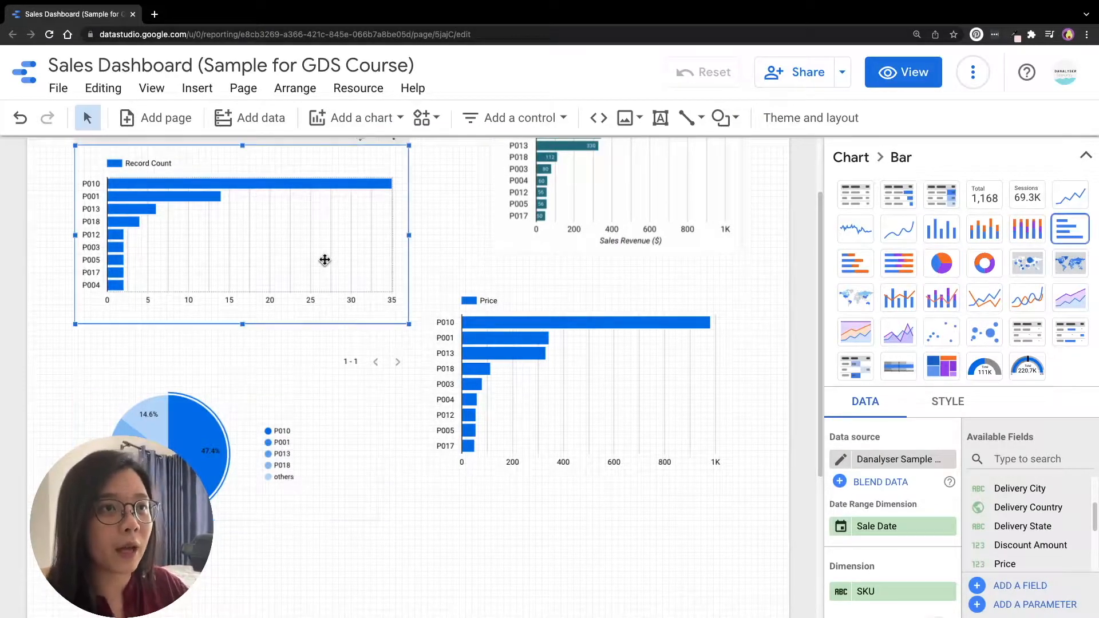
scroll(331, 279, up, 2)
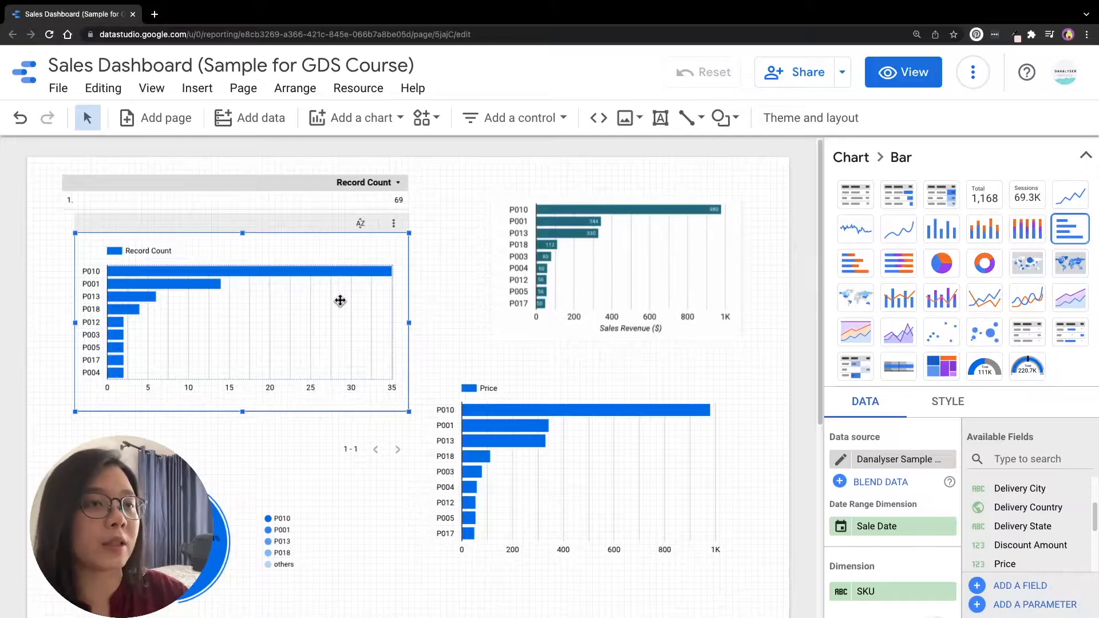
key(Delete)
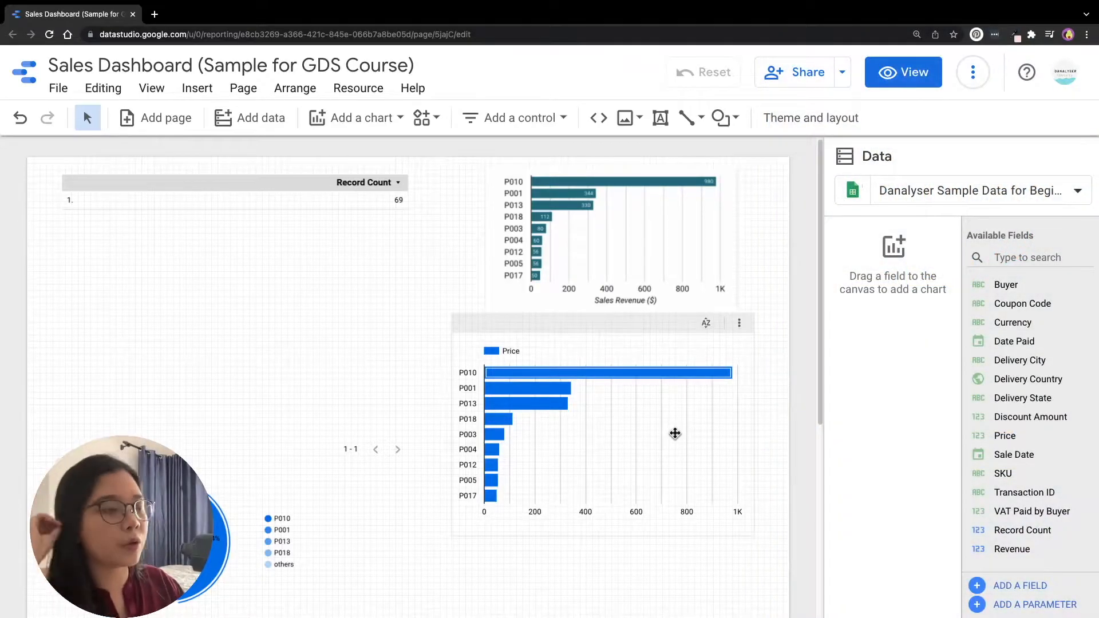
- Show the axis title on the bottom X-axis of the Price bar chart
click(598, 348)
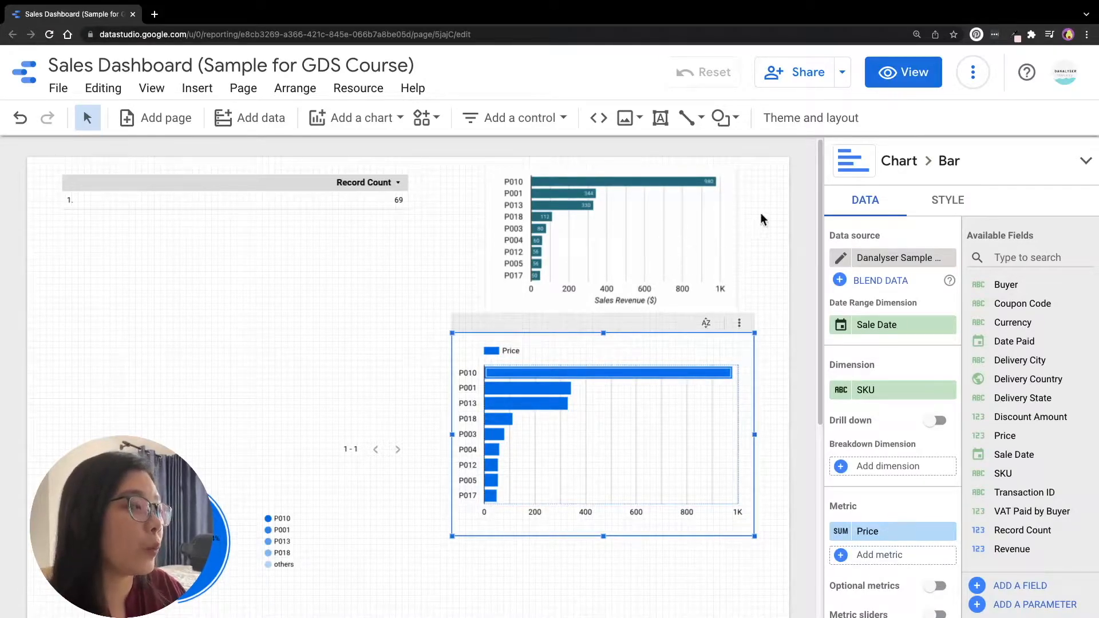
click(940, 209)
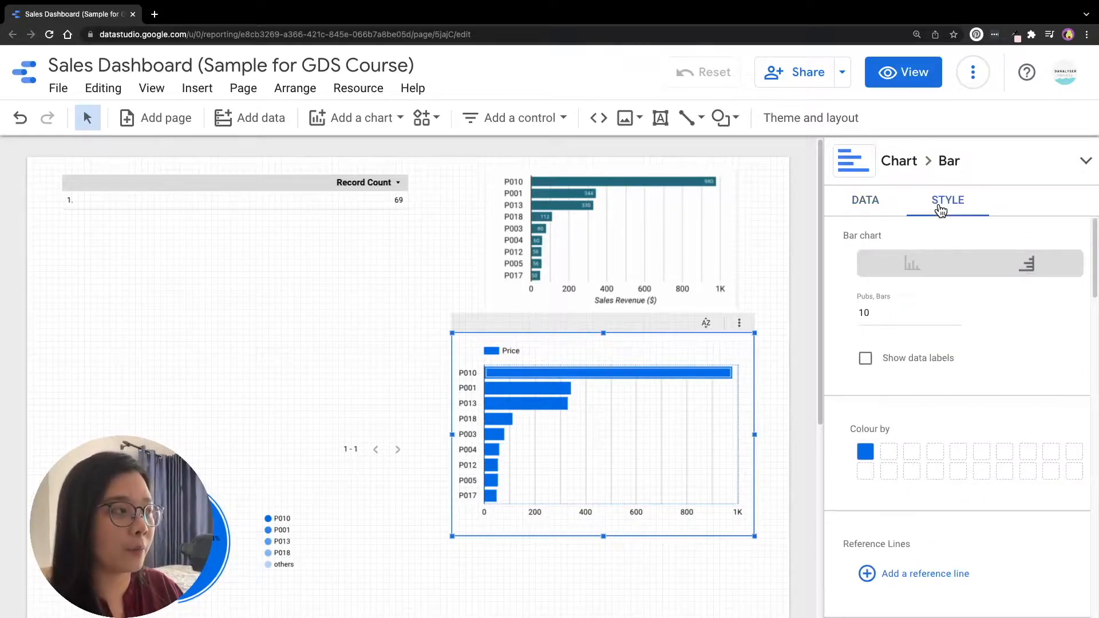
scroll(961, 304, down, 1)
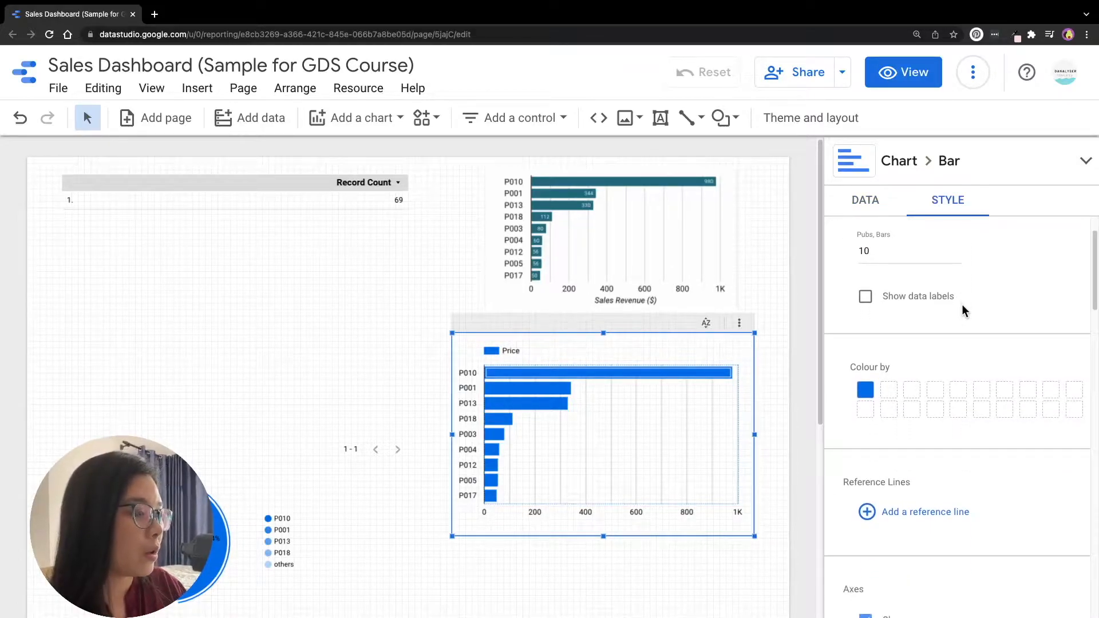
scroll(962, 304, up, 1)
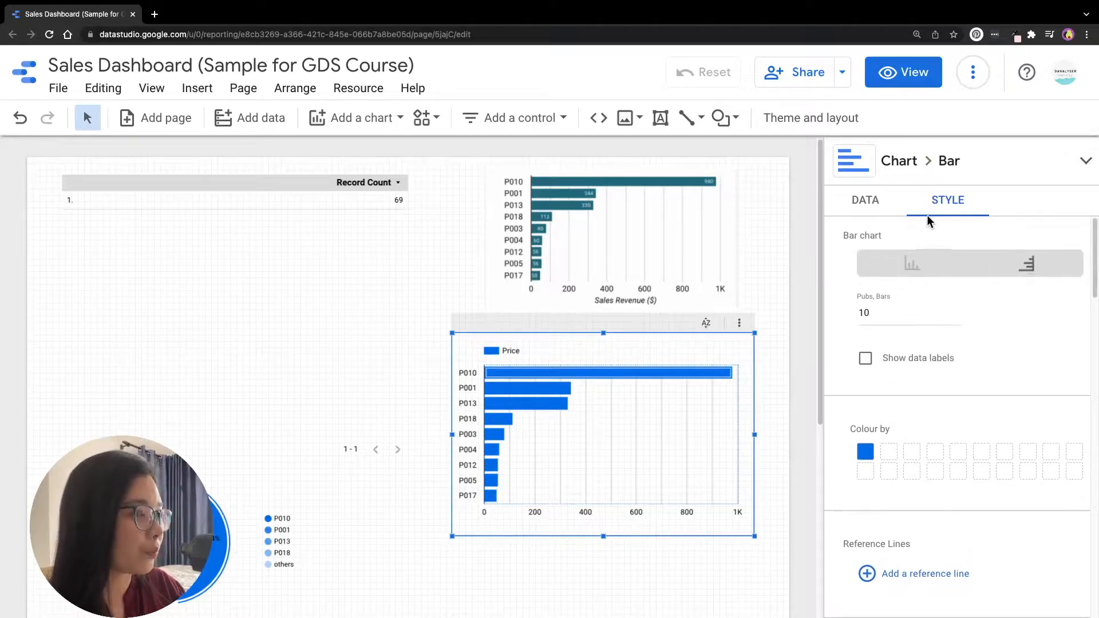
scroll(955, 312, down, 4)
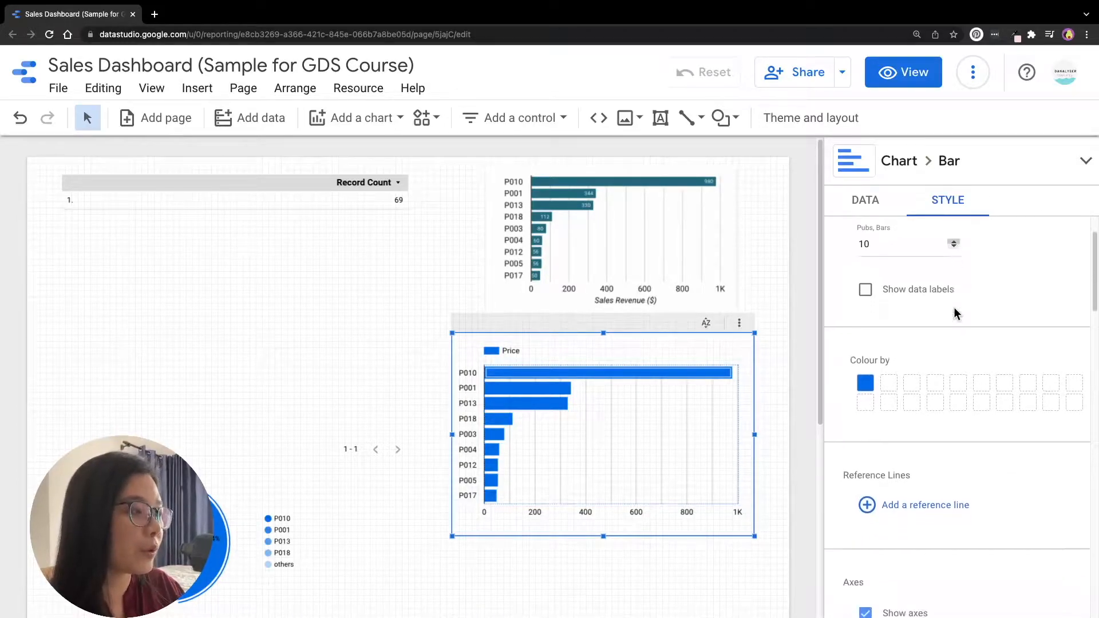
scroll(955, 312, down, 2)
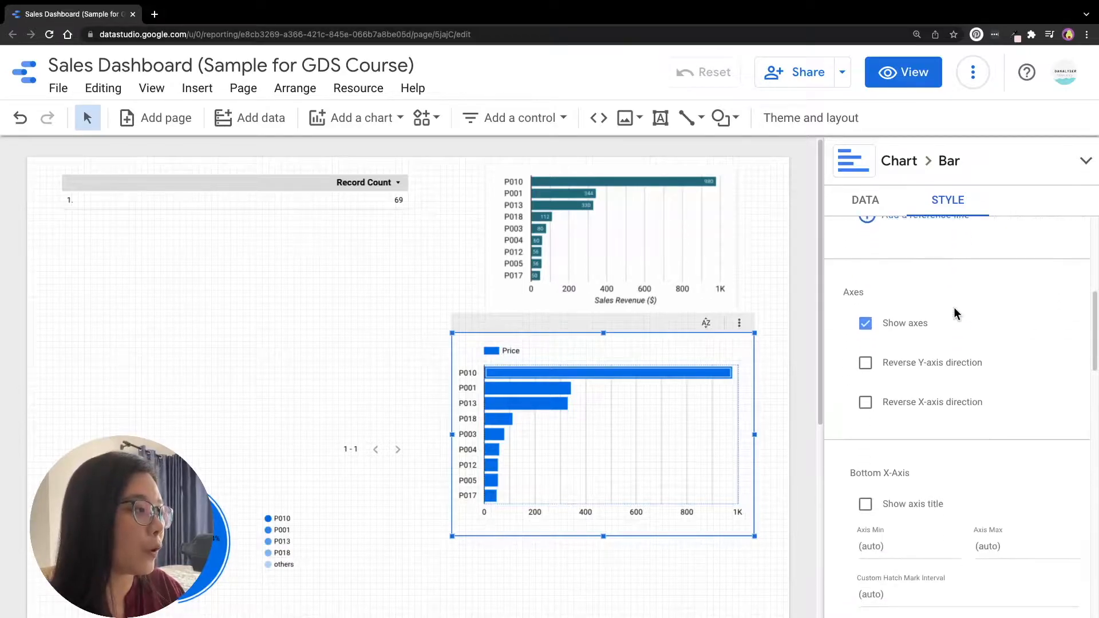
scroll(955, 314, down, 3)
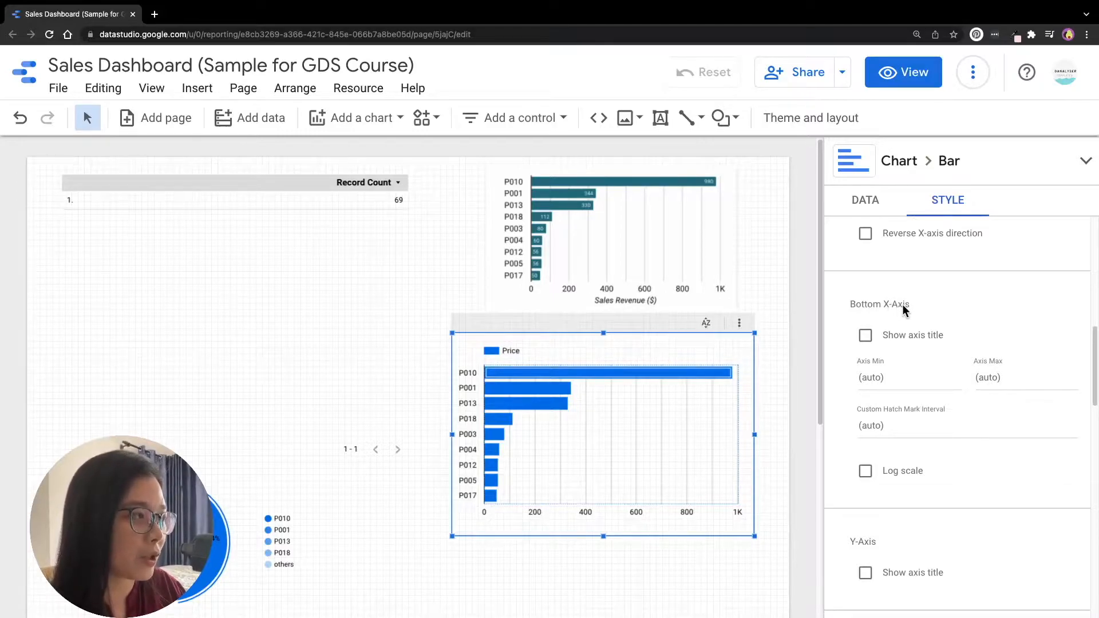
click(866, 338)
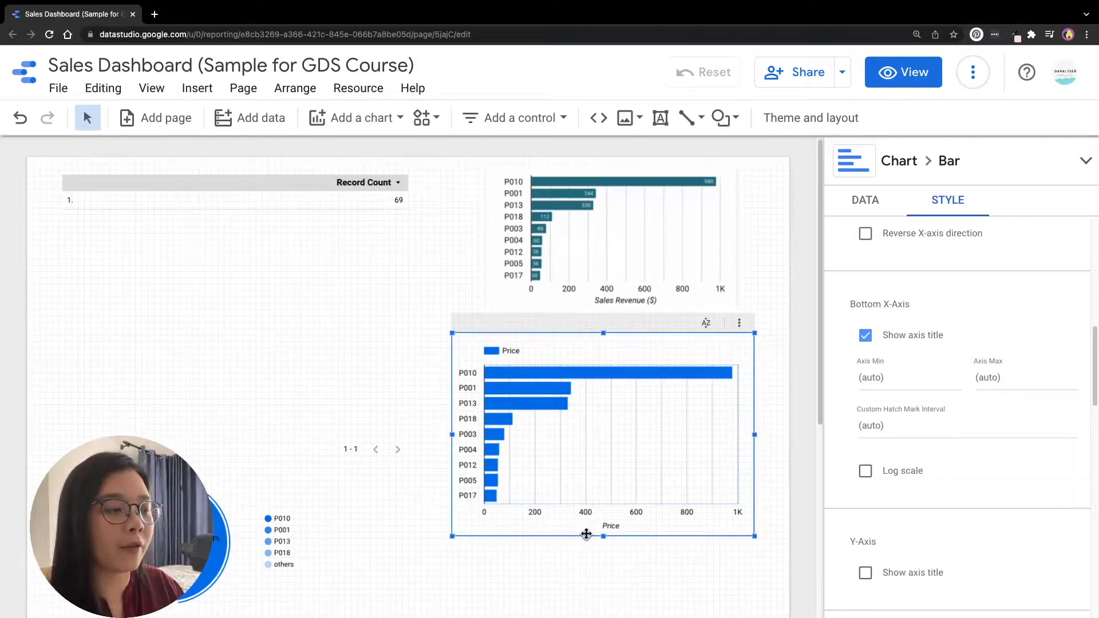
- Show data labels on the bars of the Price bar chart
scroll(939, 362, down, 1)
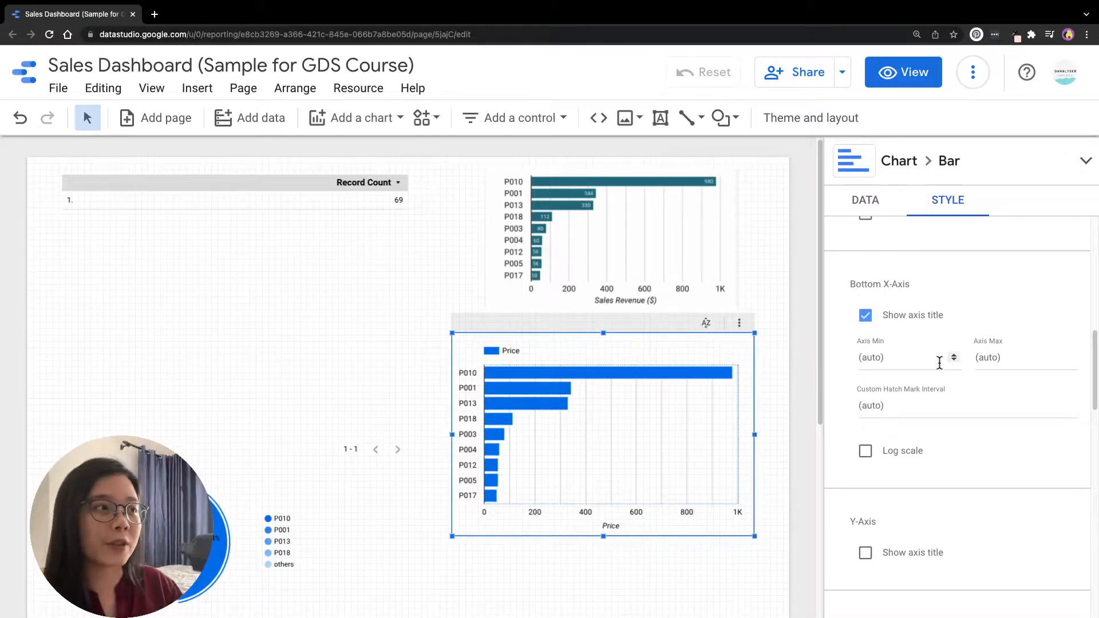
scroll(947, 430, up, 10)
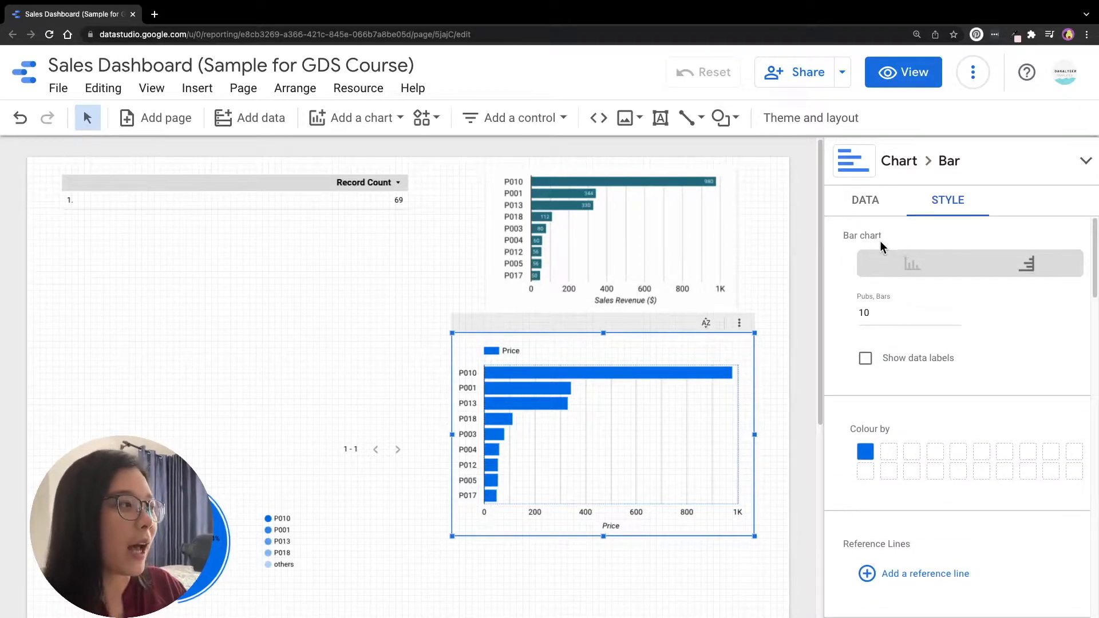
click(865, 360)
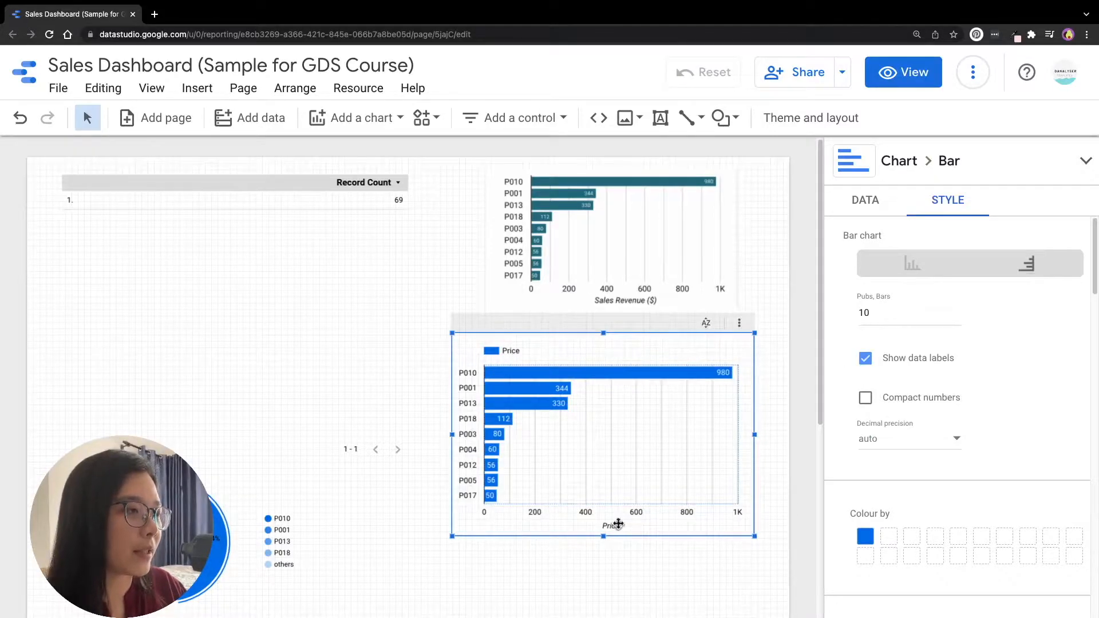
- Replace the bar chart's SKU dimension with Delivery Country
mouse_move(656, 373)
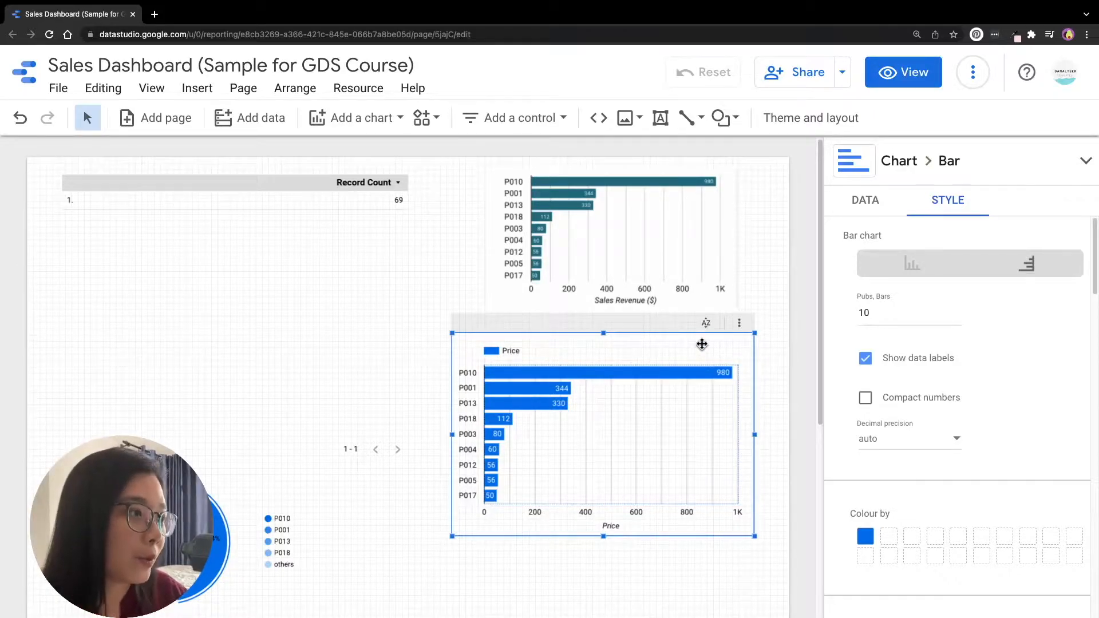
click(876, 204)
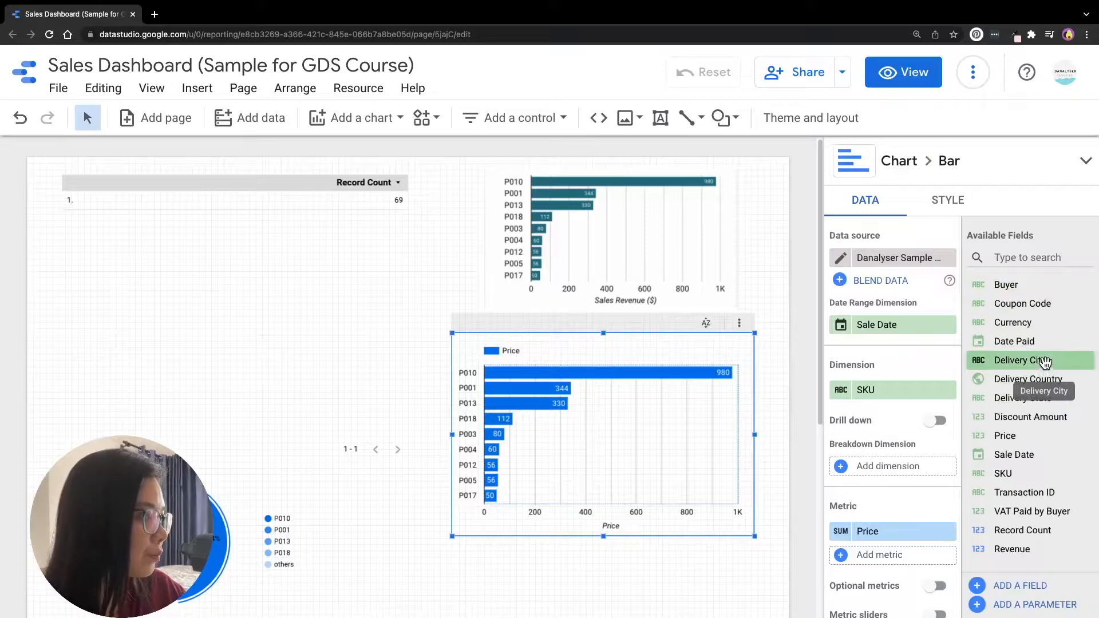
drag(1025, 379, 884, 391)
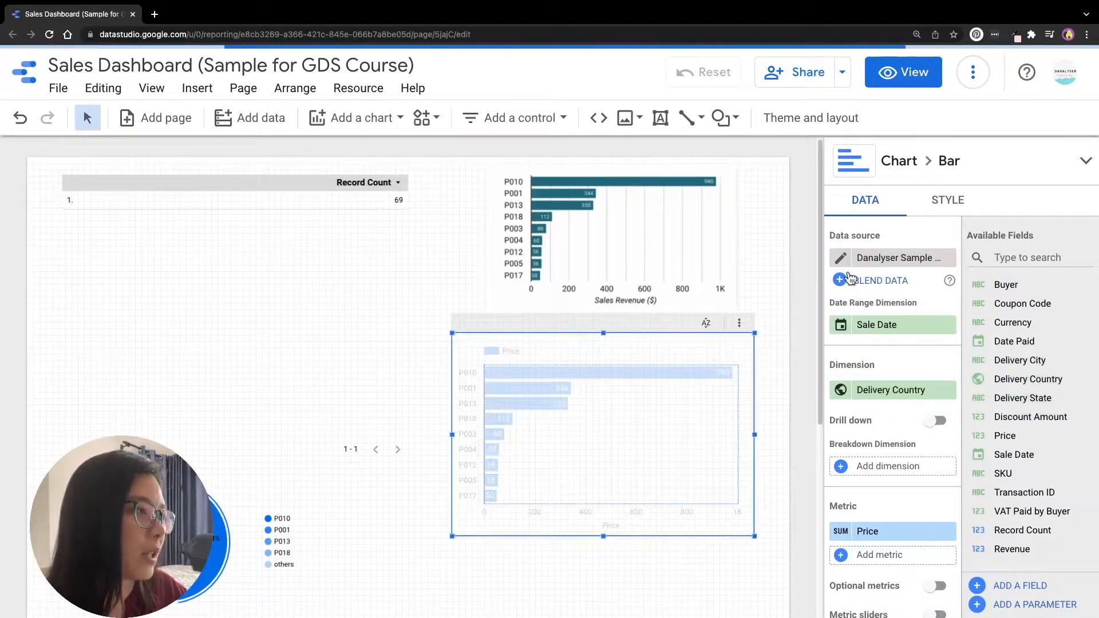
- Turn on compact numbers for the bar chart's data labels, switching the option off and on again to compare
click(941, 200)
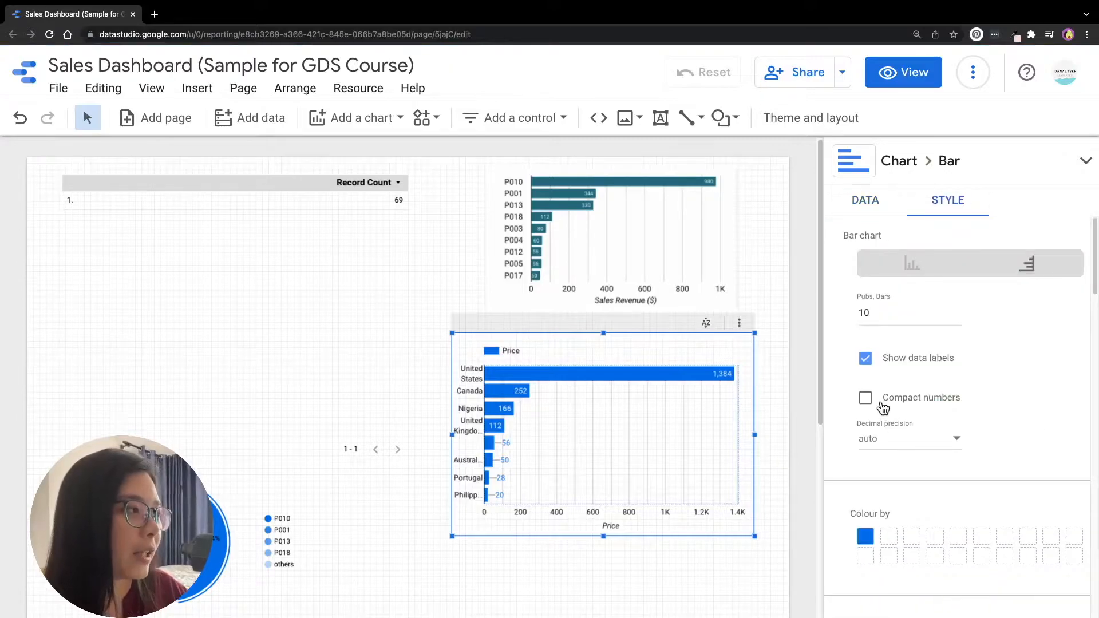
click(918, 405)
mouse_move(709, 387)
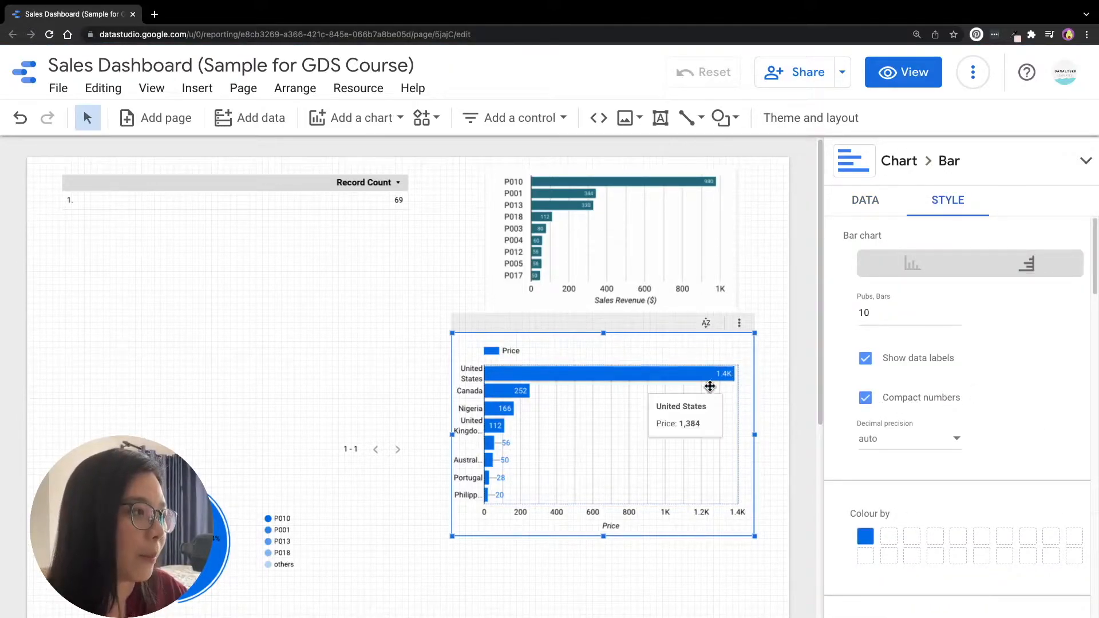
click(864, 399)
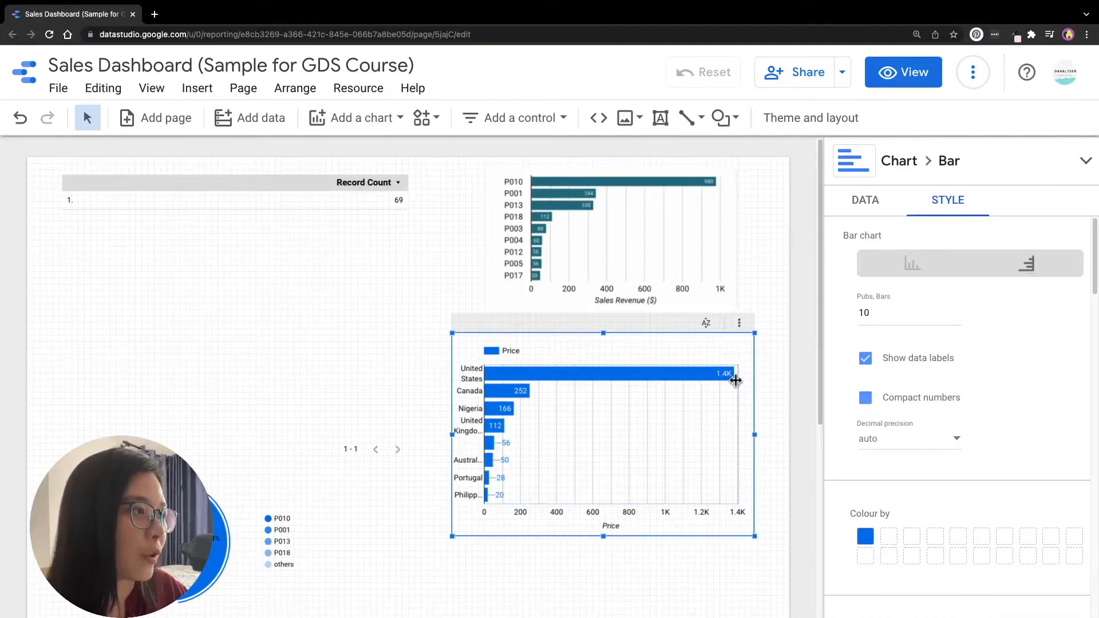
mouse_move(734, 378)
click(864, 397)
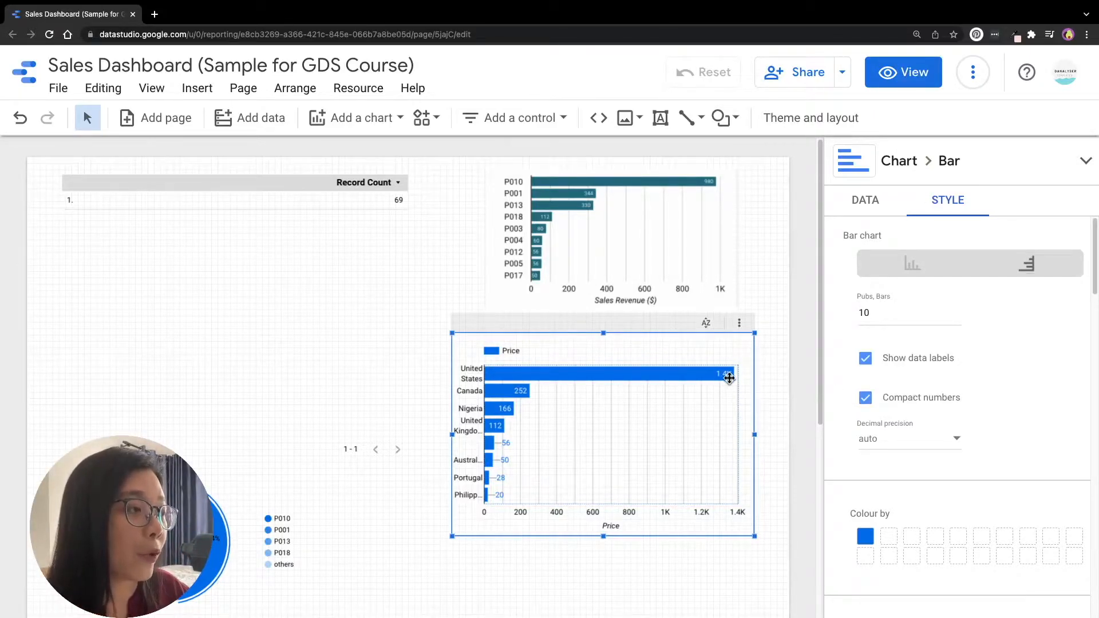
- Turn off compact numbers for the bar chart's data labels and set its dimension back to SKU
click(887, 400)
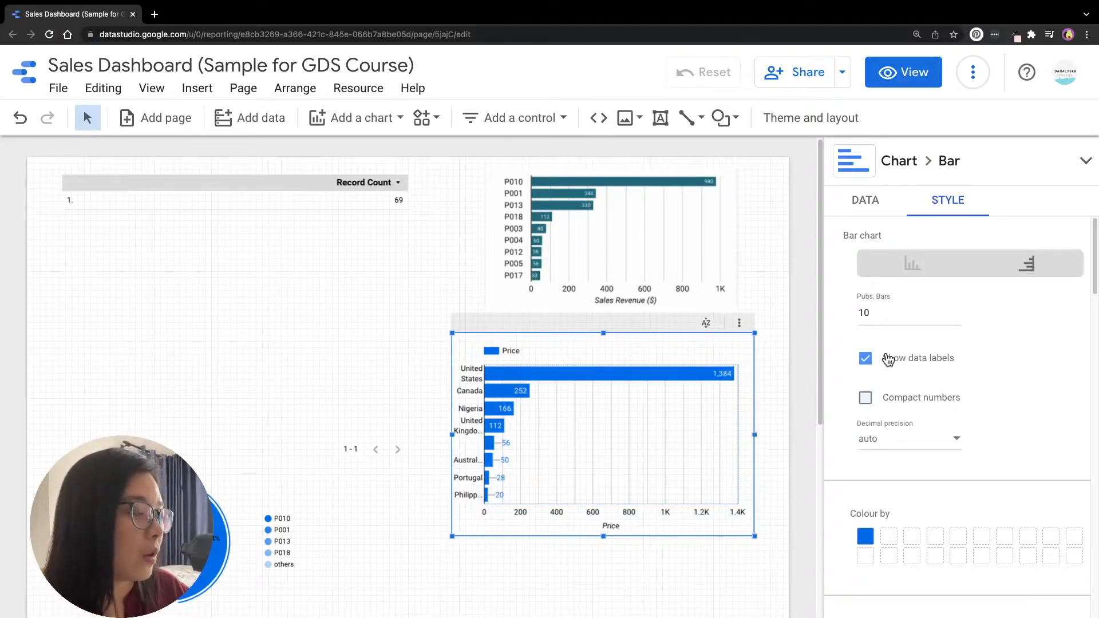
click(880, 205)
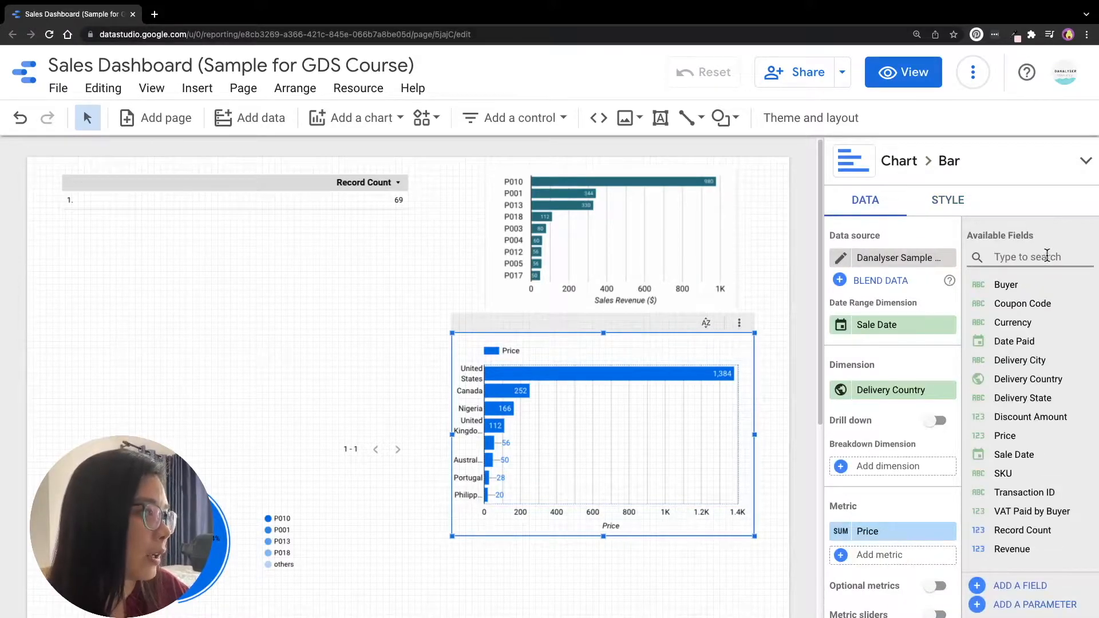
drag(1003, 473, 905, 392)
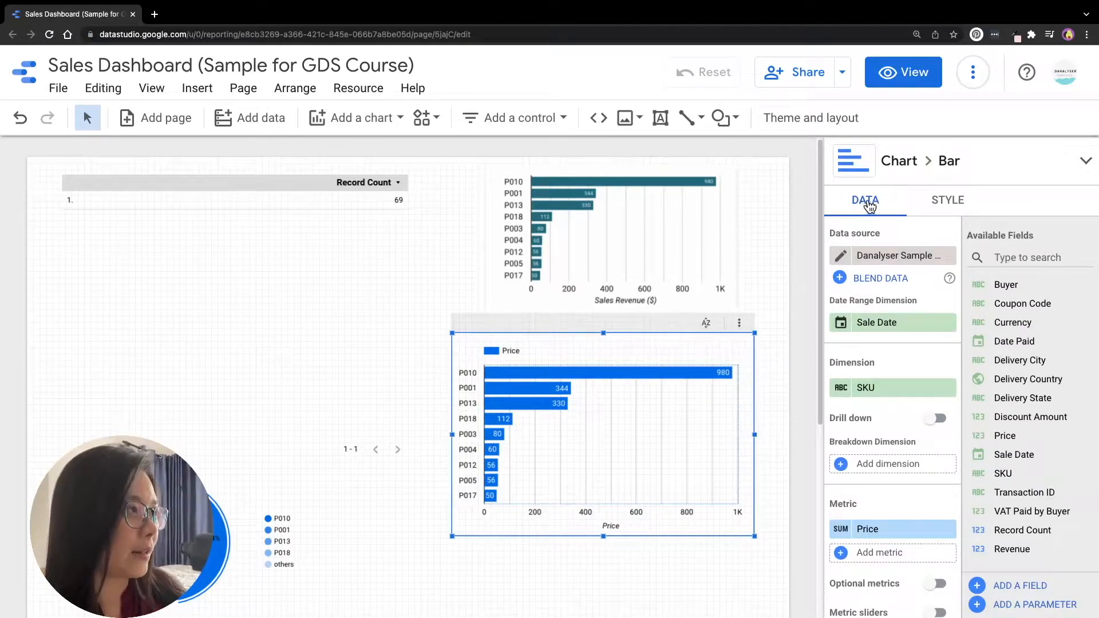
- Rename the bar chart's Price metric as "Sales Revenue ($)"
scroll(915, 515, down, 4)
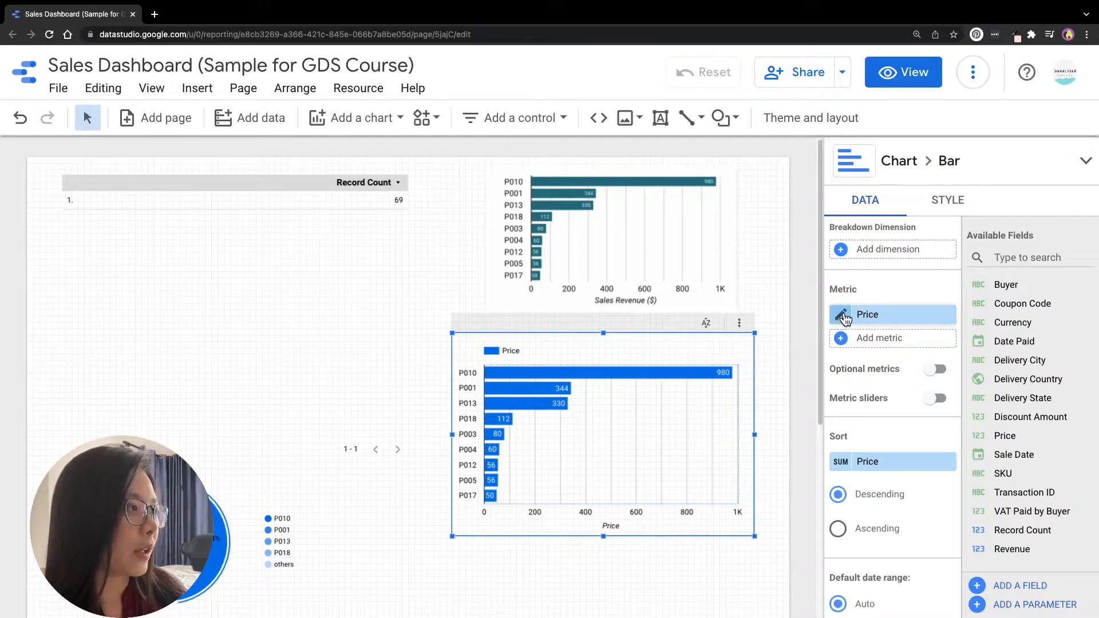
click(841, 318)
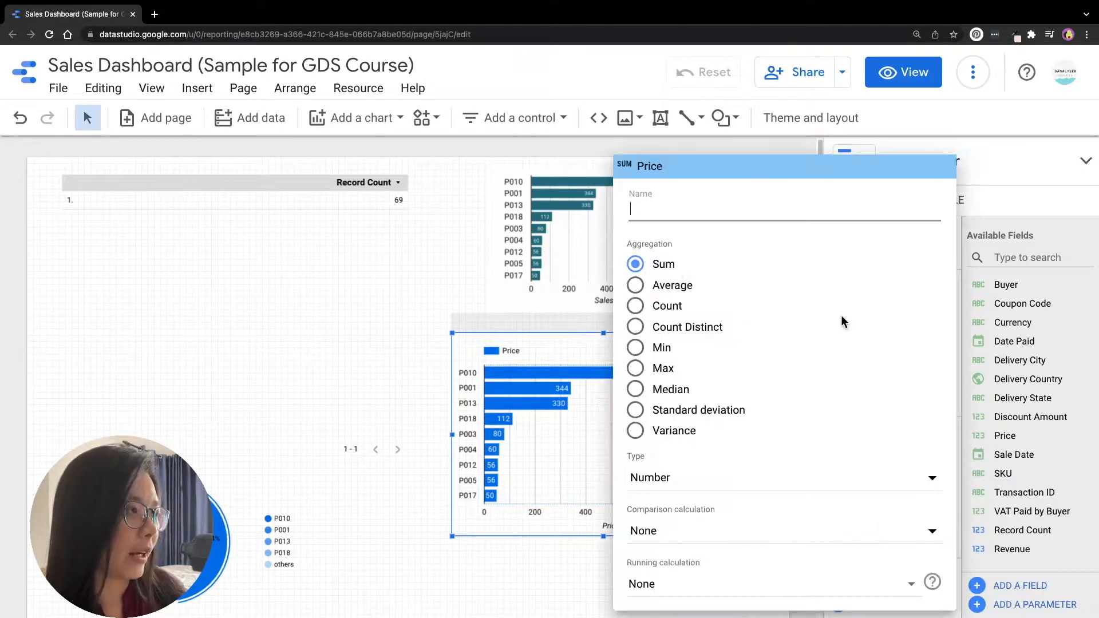
click(732, 212)
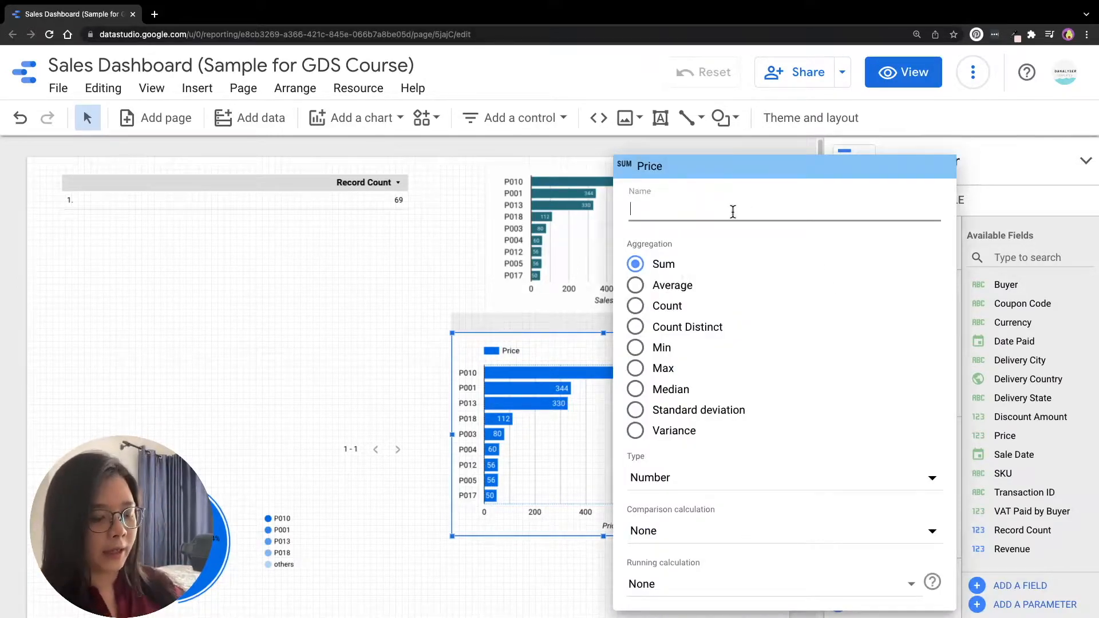
text(Sales )
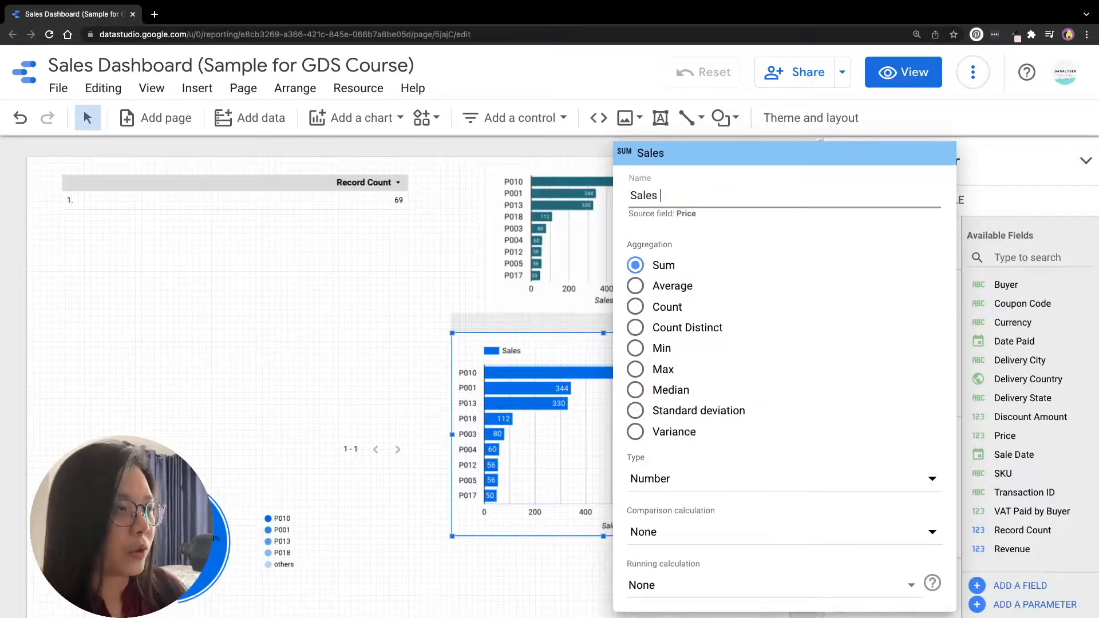
text(Revenue ($))
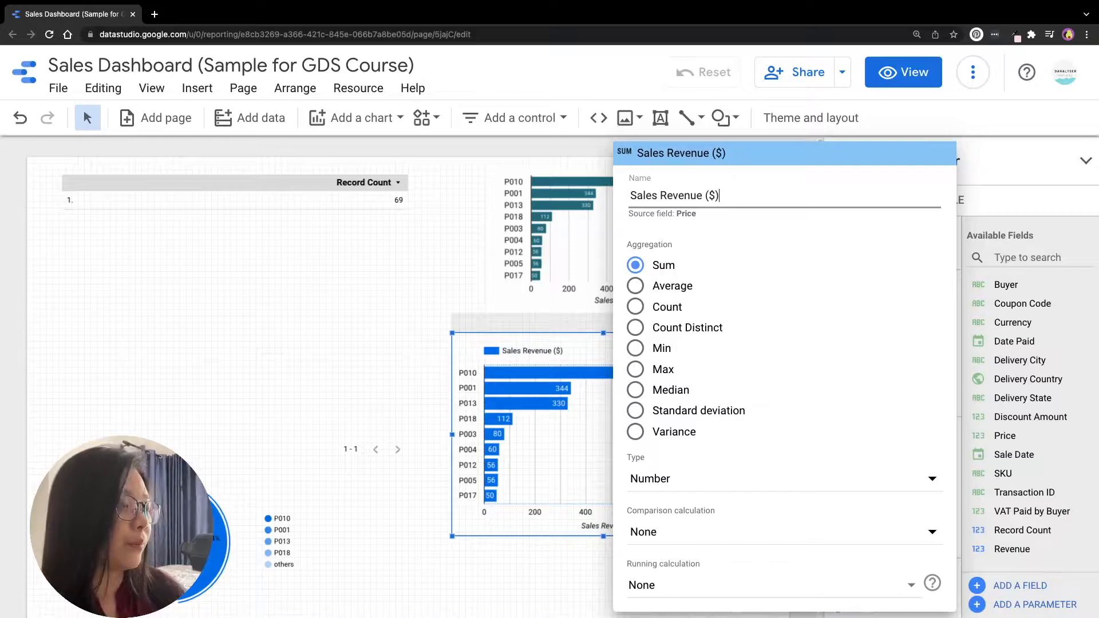
drag(723, 196, 704, 196)
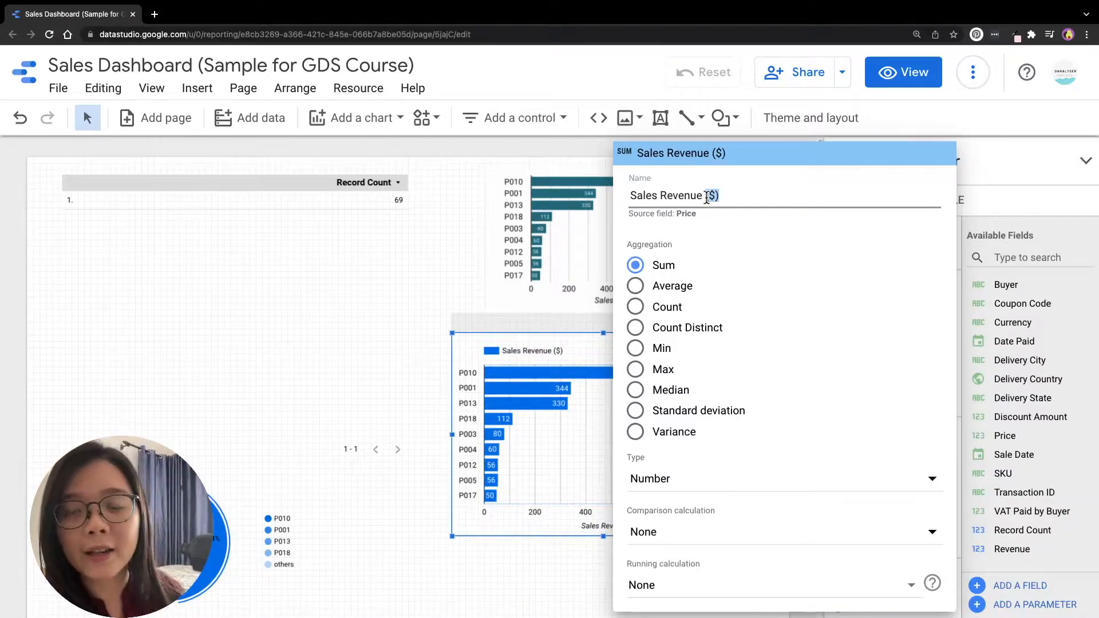
click(727, 195)
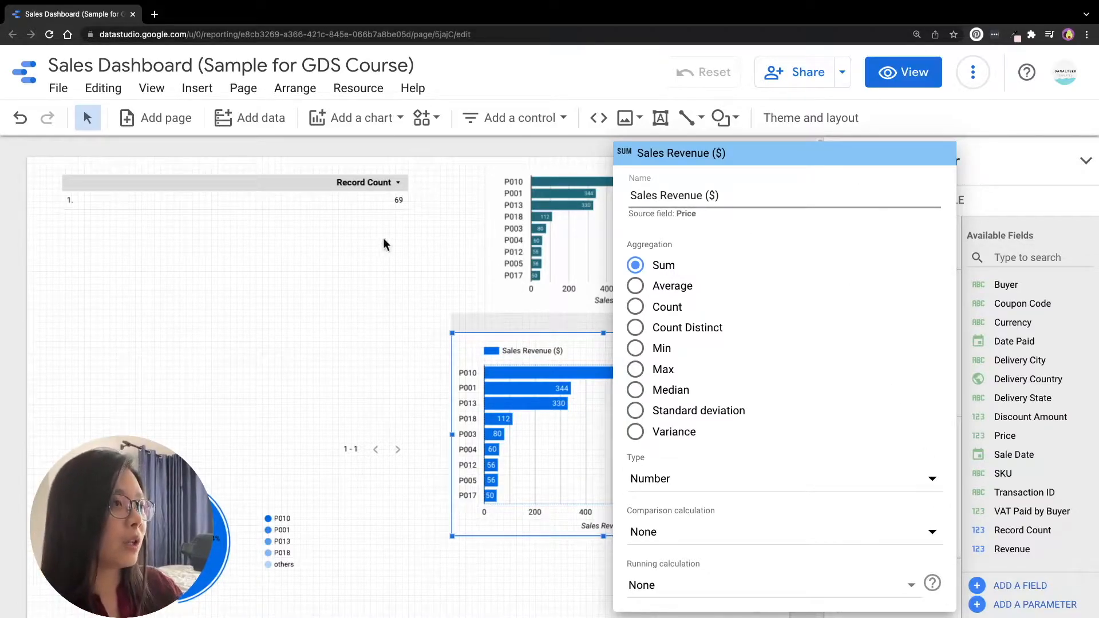
click(361, 252)
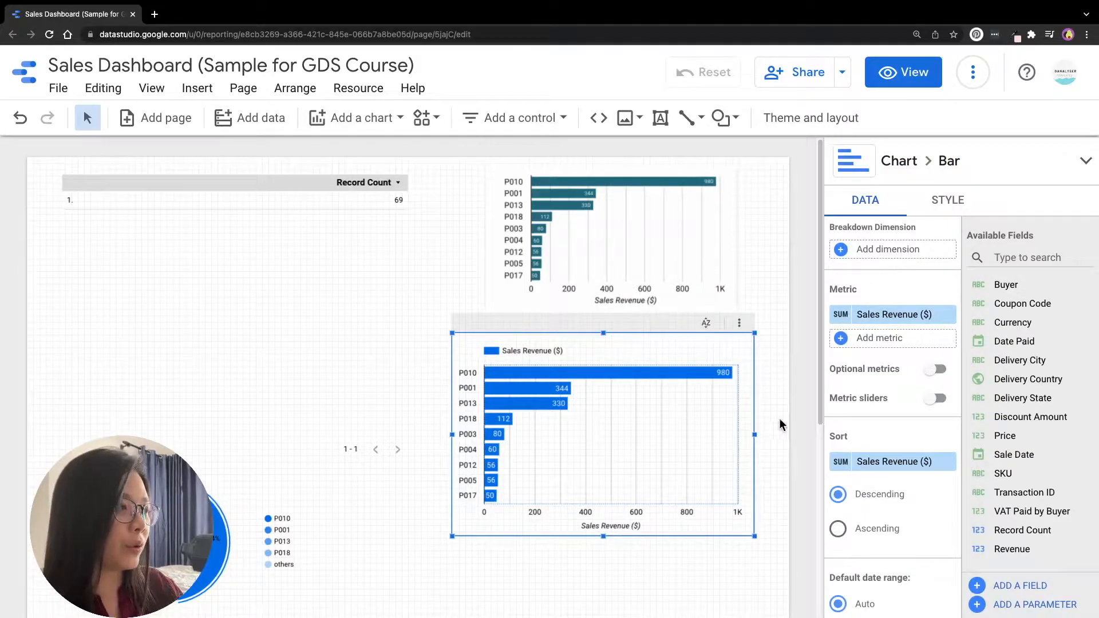
- Remove the legend from the Sales Revenue ($) bar chart
scroll(774, 420, down, 2)
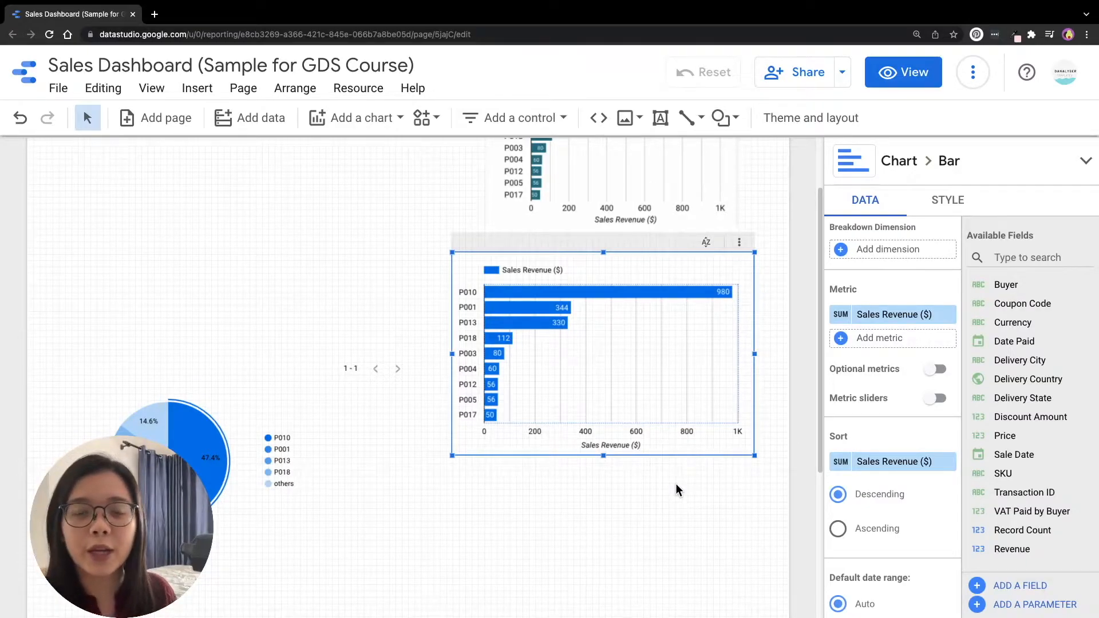
scroll(638, 304, up, 2)
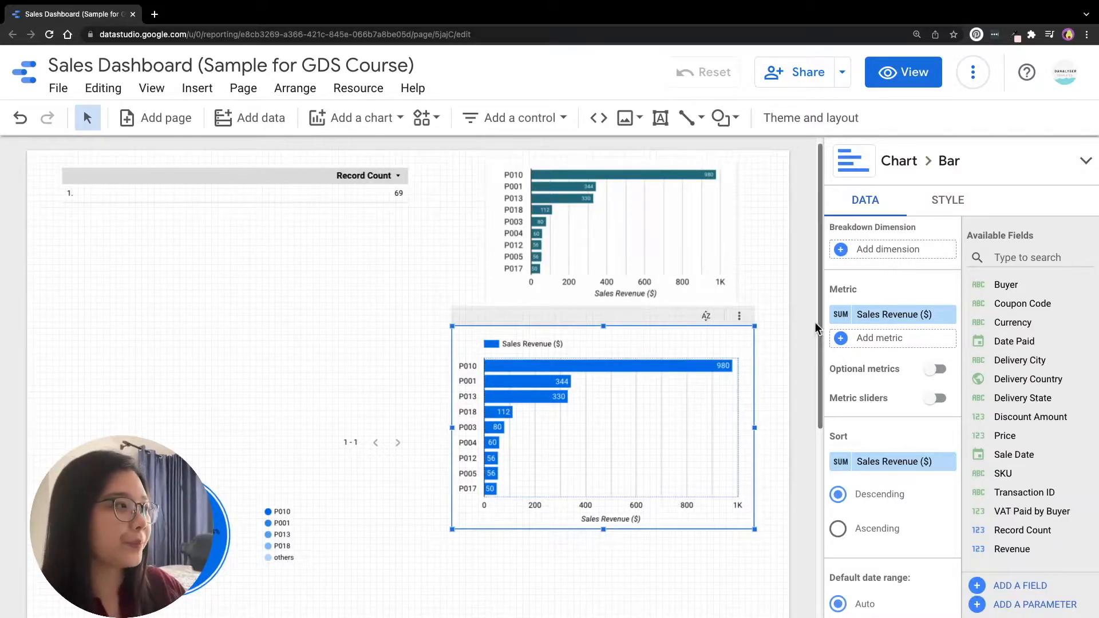
click(941, 209)
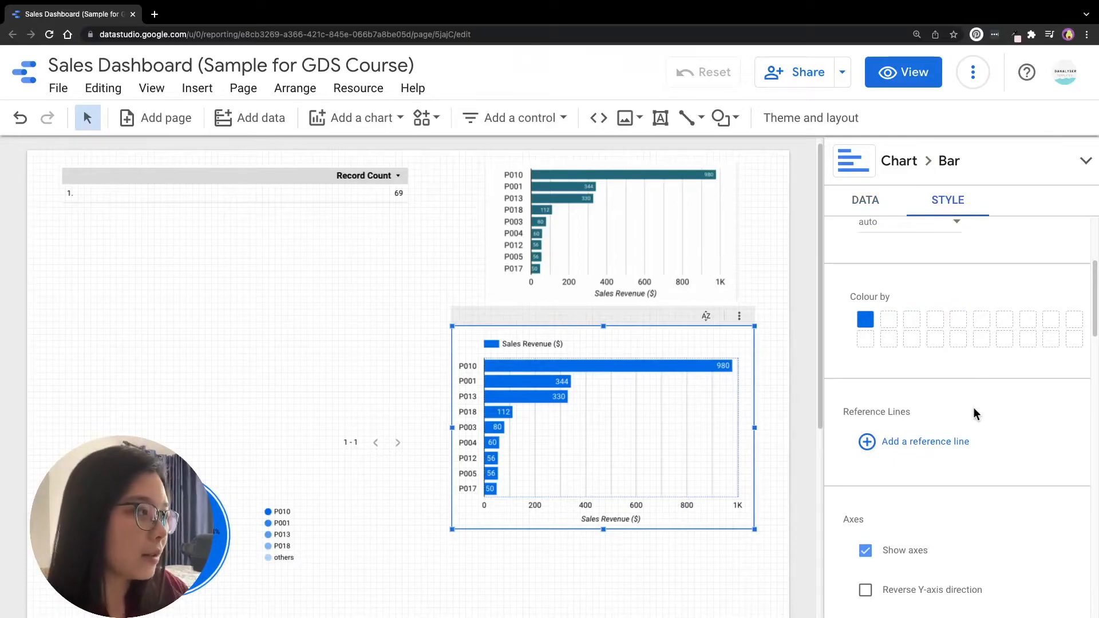
scroll(974, 409, down, 3)
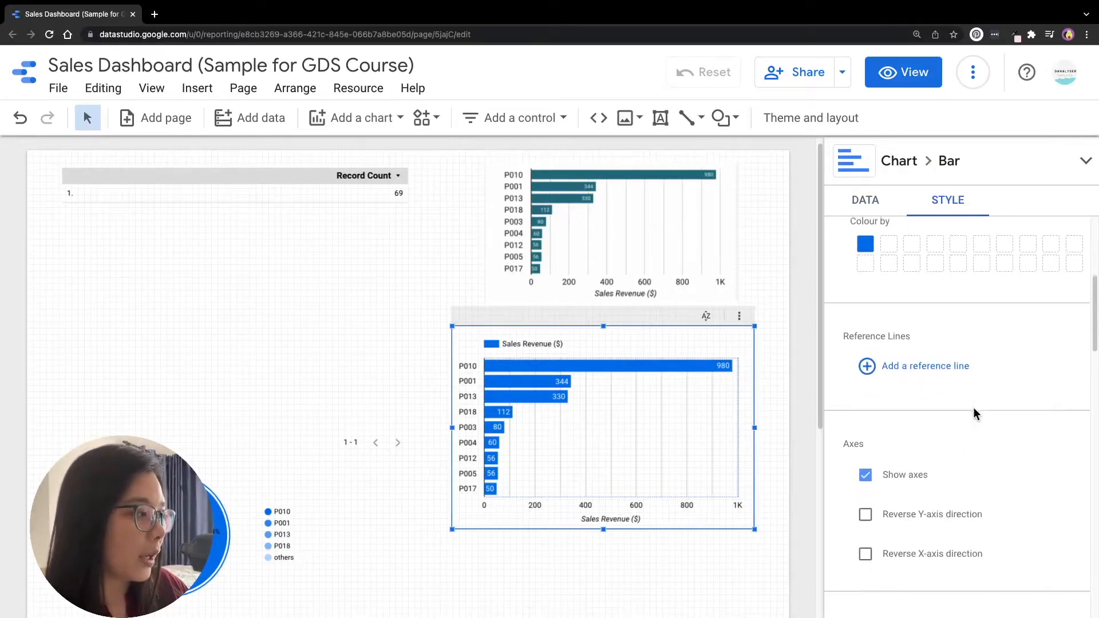
scroll(975, 413, down, 1)
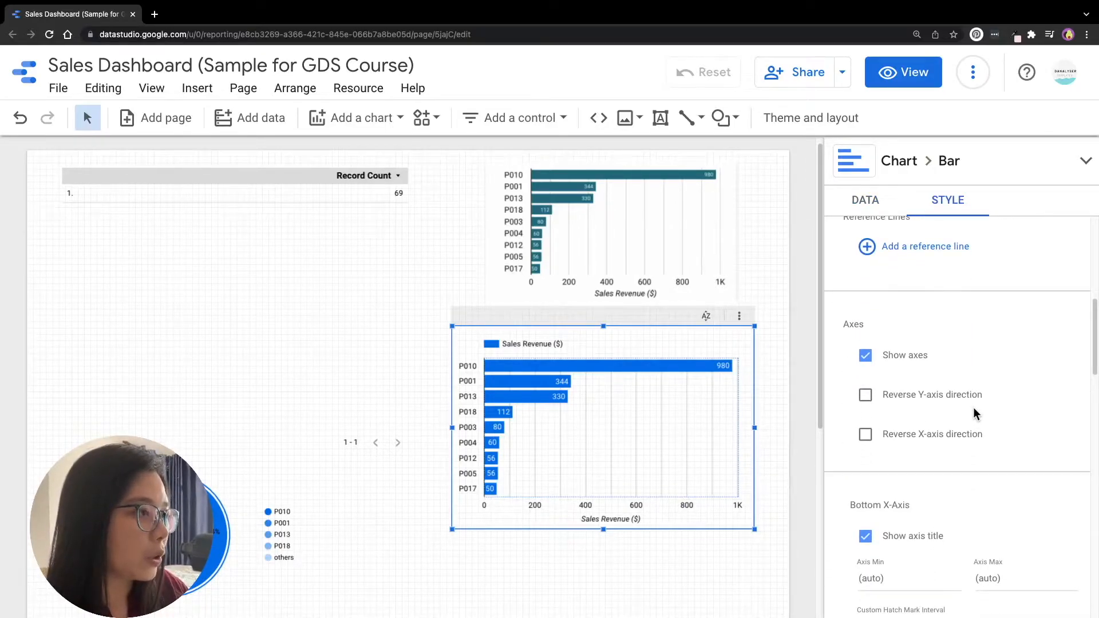
scroll(974, 413, down, 8)
scroll(975, 411, down, 8)
scroll(976, 326, down, 6)
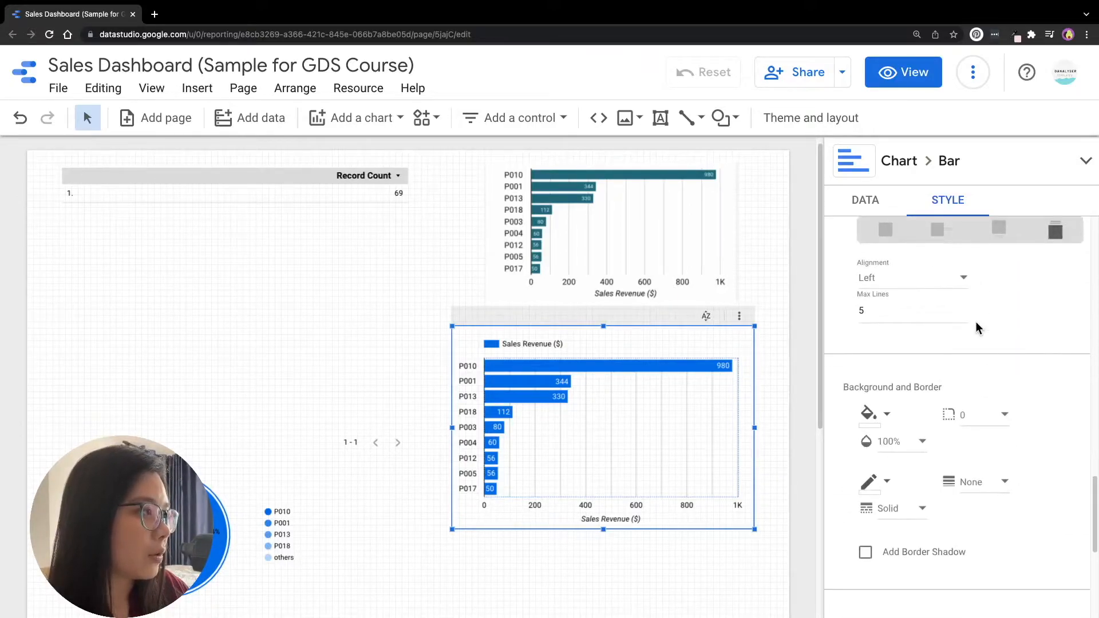
scroll(976, 327, up, 3)
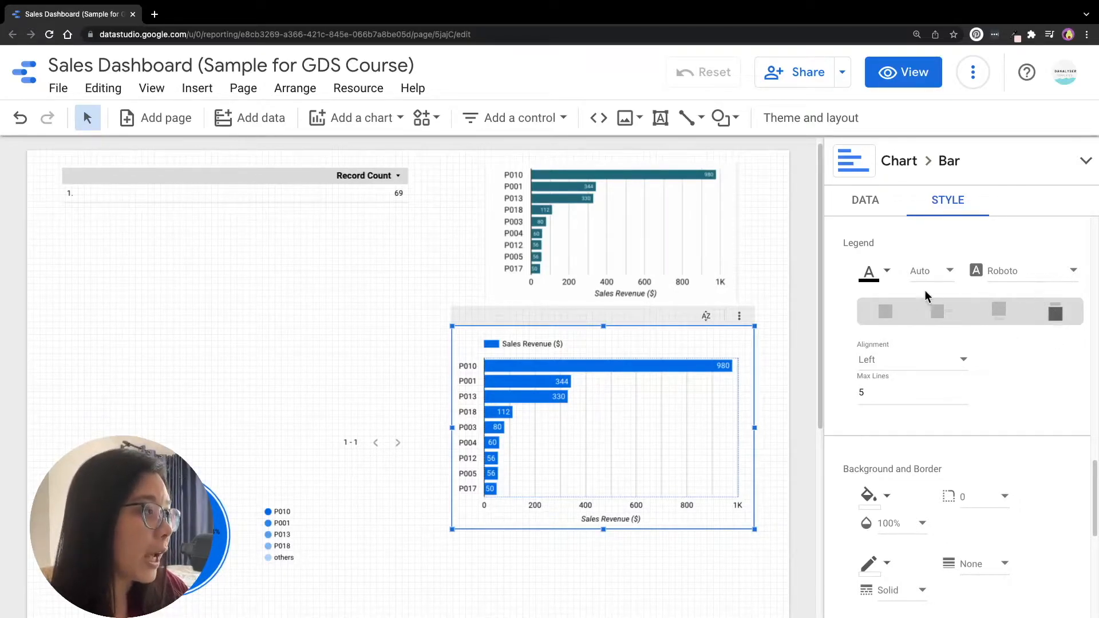
click(885, 312)
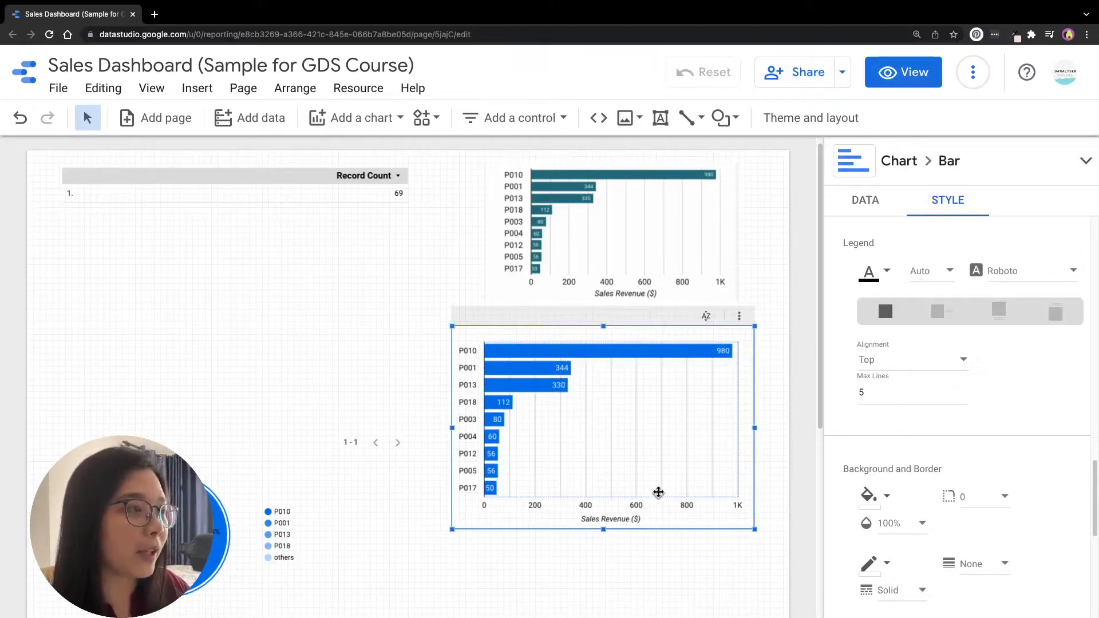
- Move the pie chart up beneath the Record Count table, then shrink the bar chart and place it directly below the pie
drag(573, 434, 598, 425)
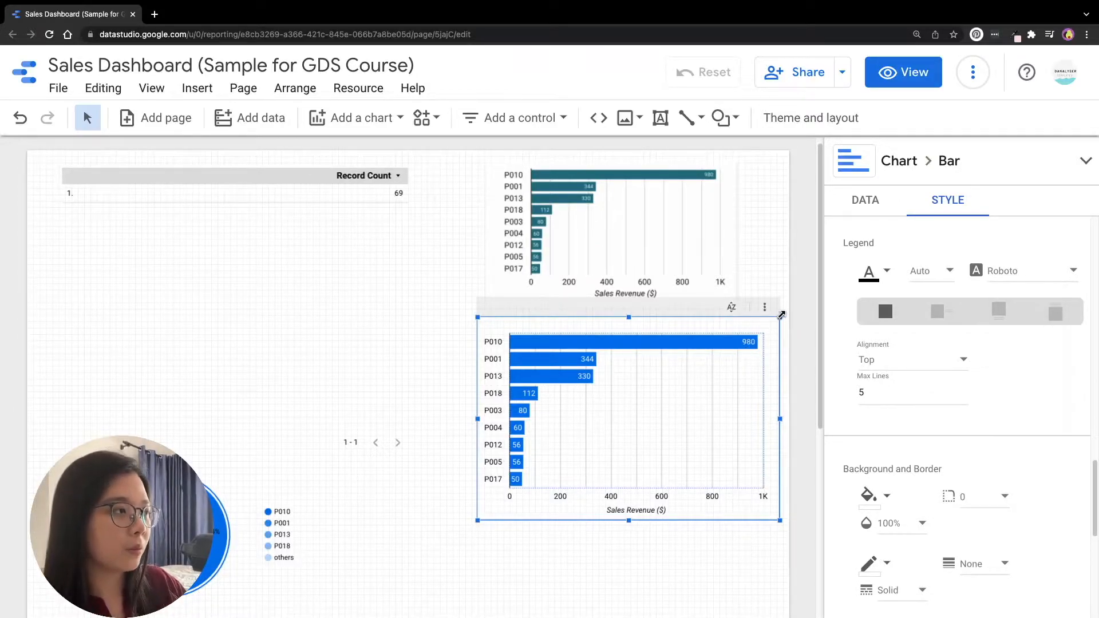
drag(781, 314, 758, 339)
drag(258, 479, 188, 273)
drag(542, 431, 385, 448)
shift+click(291, 449)
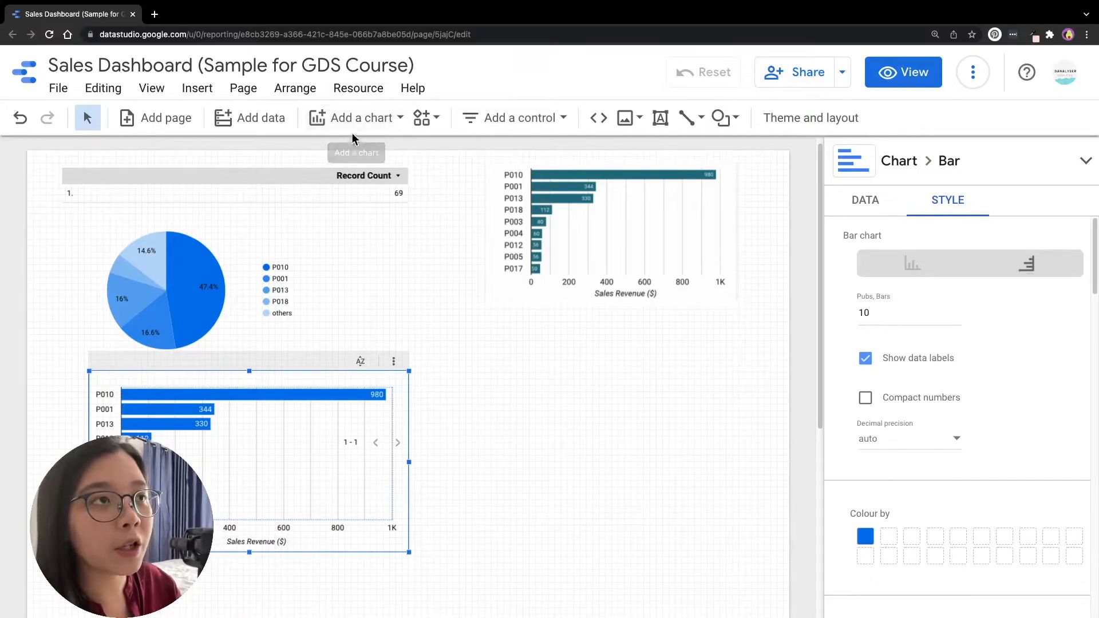
- Add a Total scorecard in the empty area beneath the reference chart image and set its metric to Price
click(379, 122)
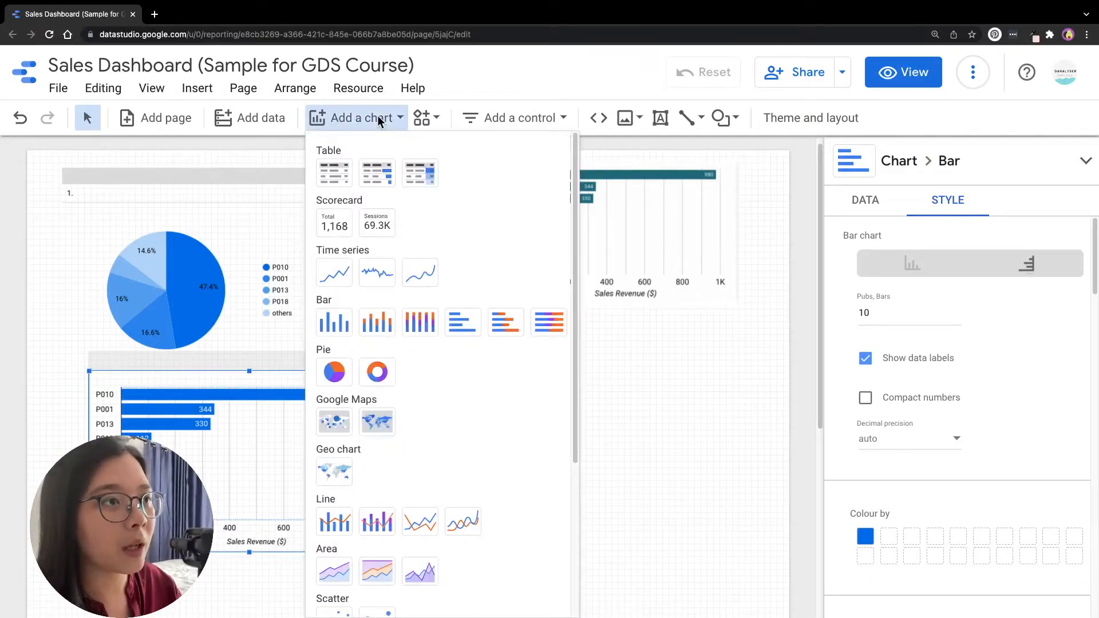
click(336, 228)
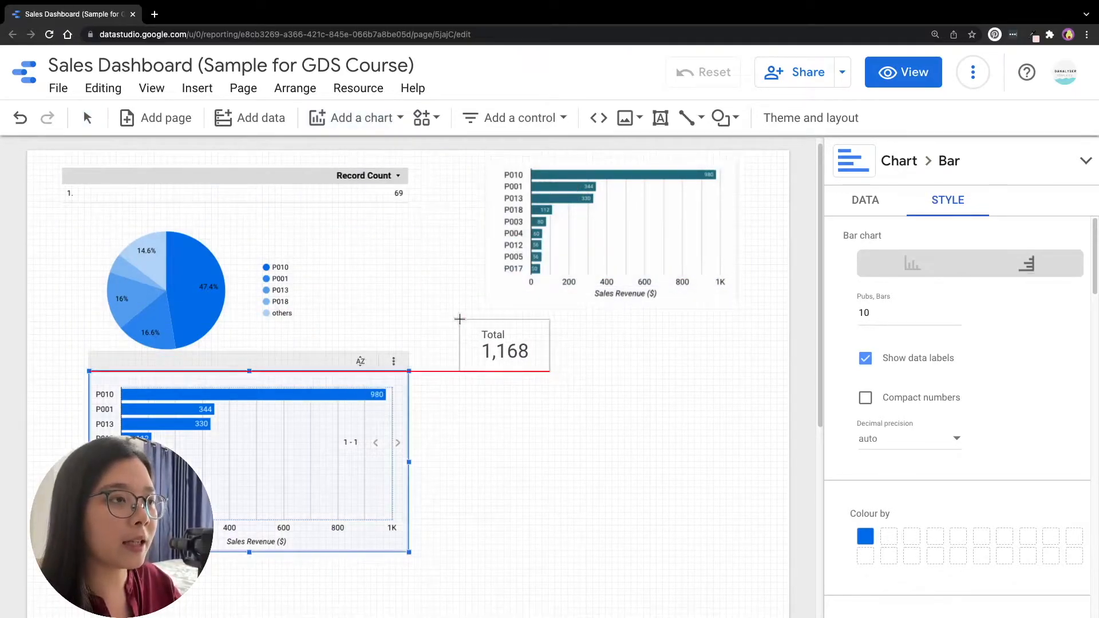
click(459, 319)
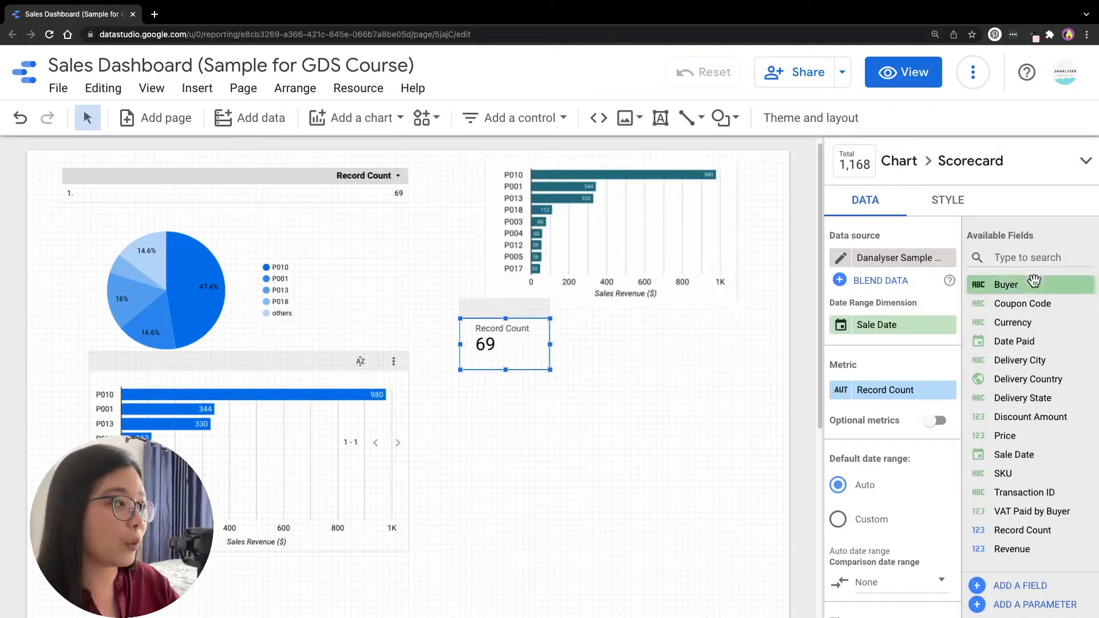
drag(1013, 433, 860, 394)
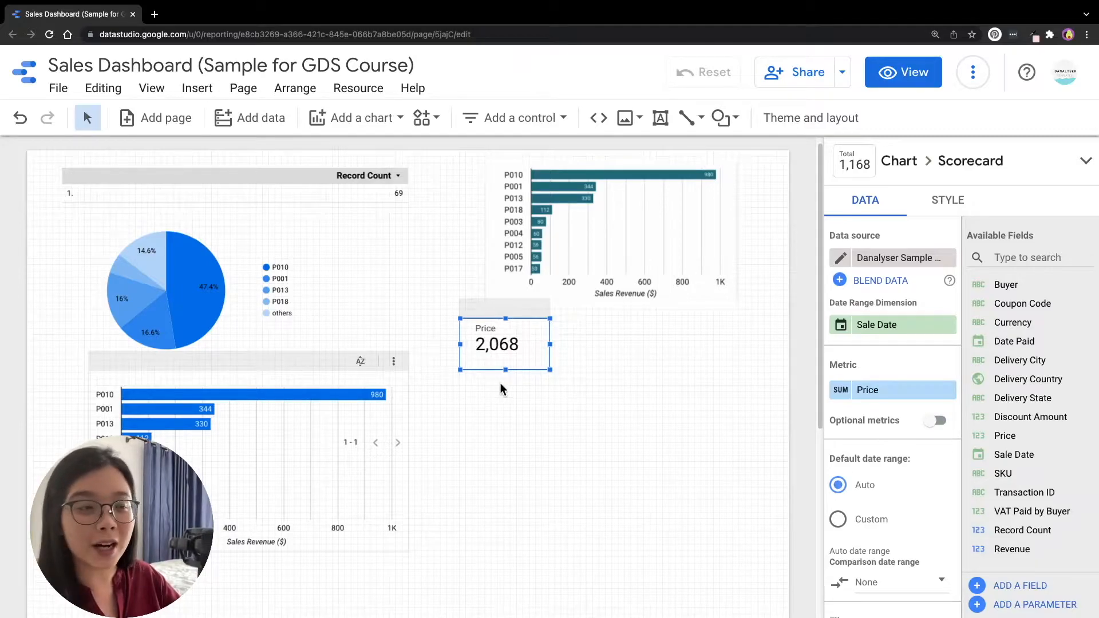
- Rename the scorecard's Price metric as "Sales Revenue ($)"
click(838, 390)
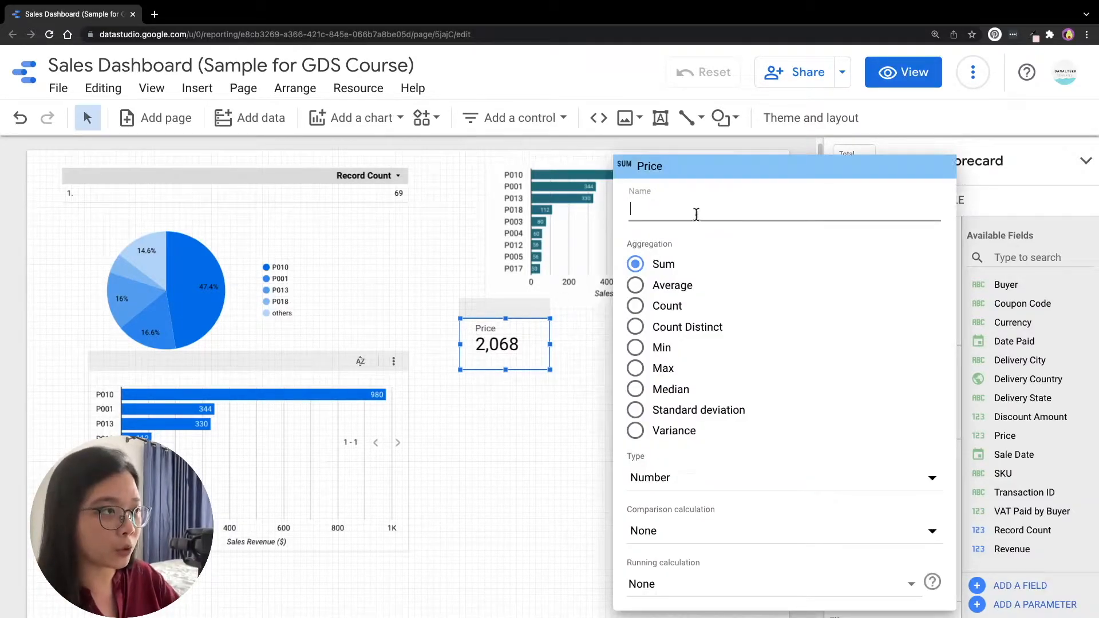
text(Sale)
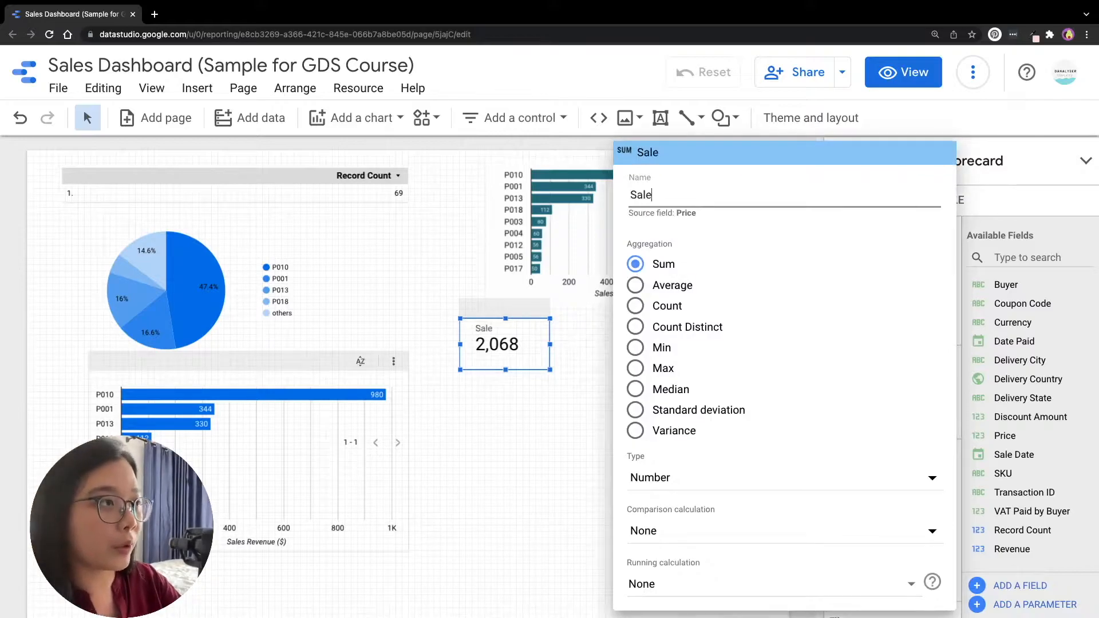
text(s Revenue )
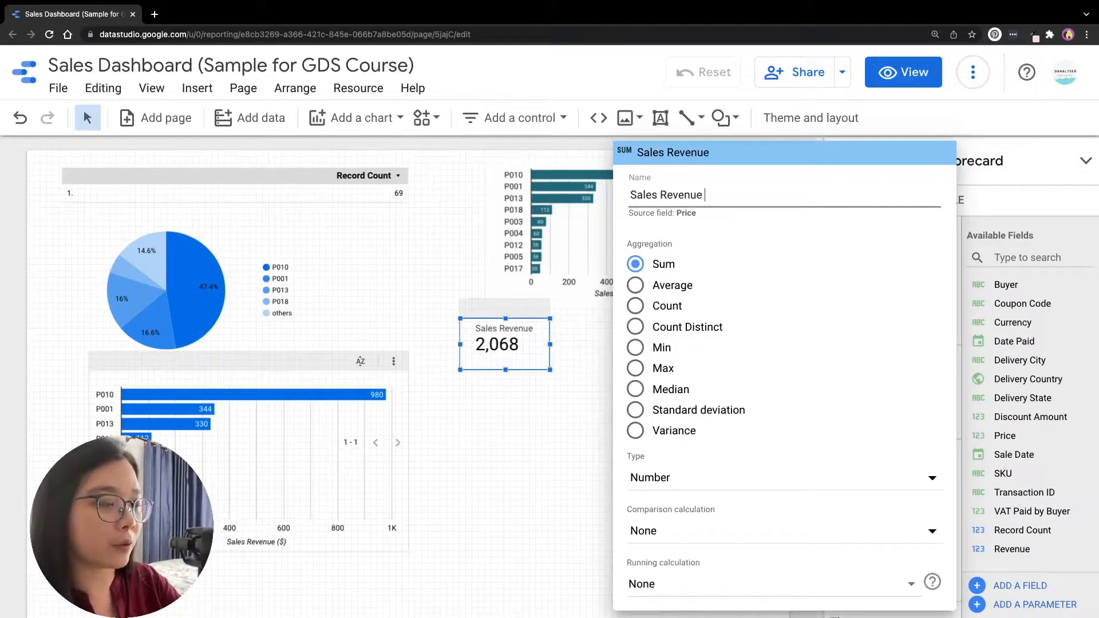
text((%))
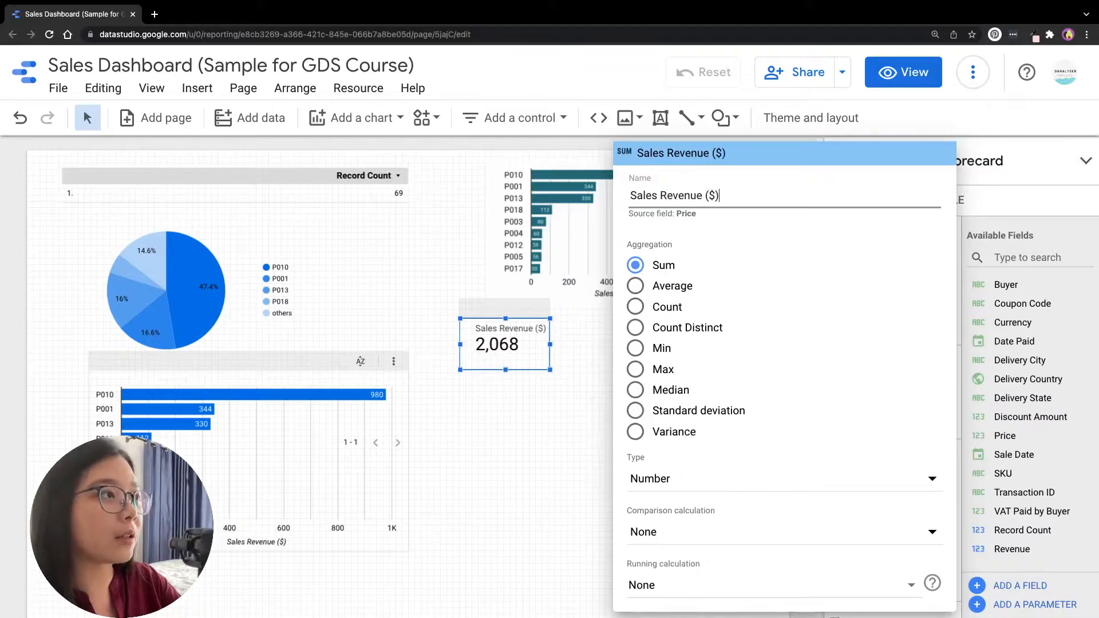
key(Return)
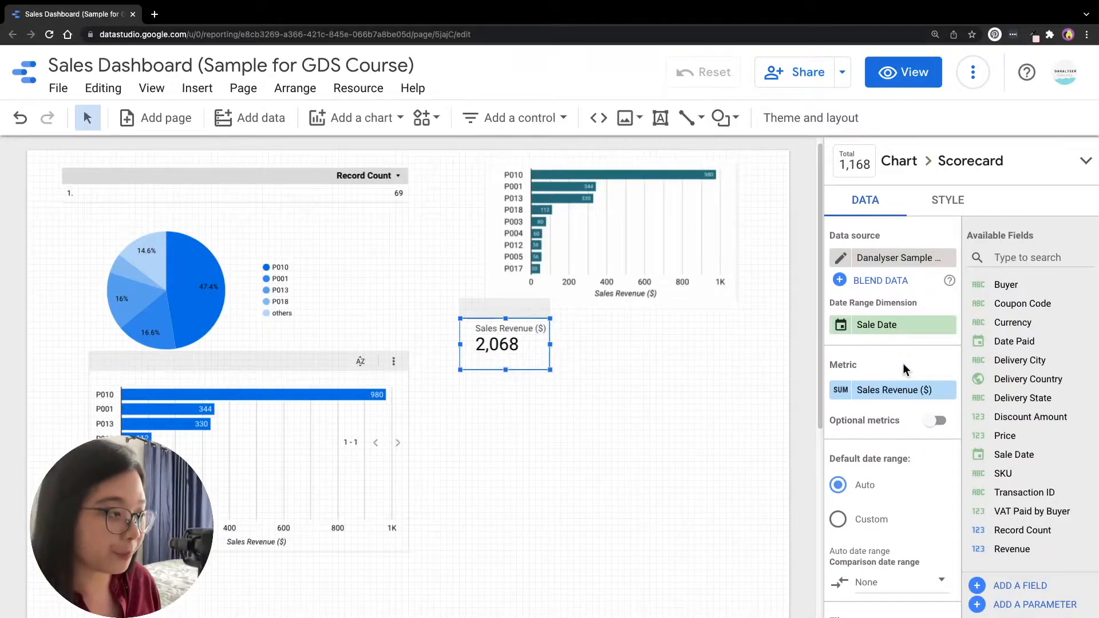
- Shift the Sales Revenue ($) scorecard slightly left, duplicate it and place the copy beside it on the right
drag(502, 344, 465, 346)
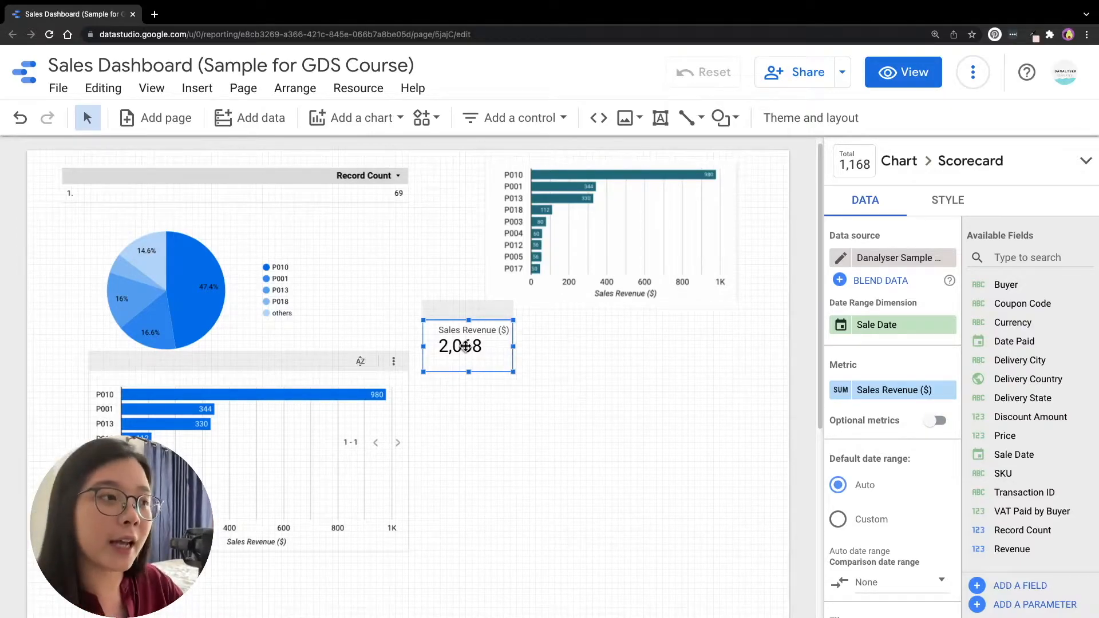
key(ctrl+d)
drag(466, 345, 551, 331)
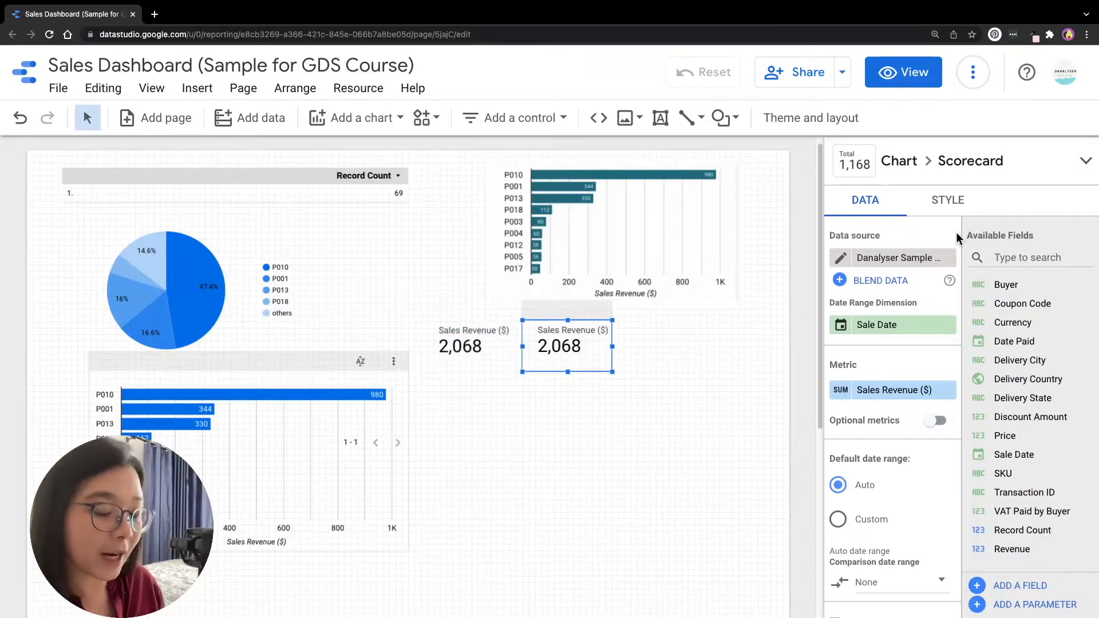
- Set the duplicated scorecard's Price metric to Average aggregation and rename it "Average Item Price ($)"
click(842, 392)
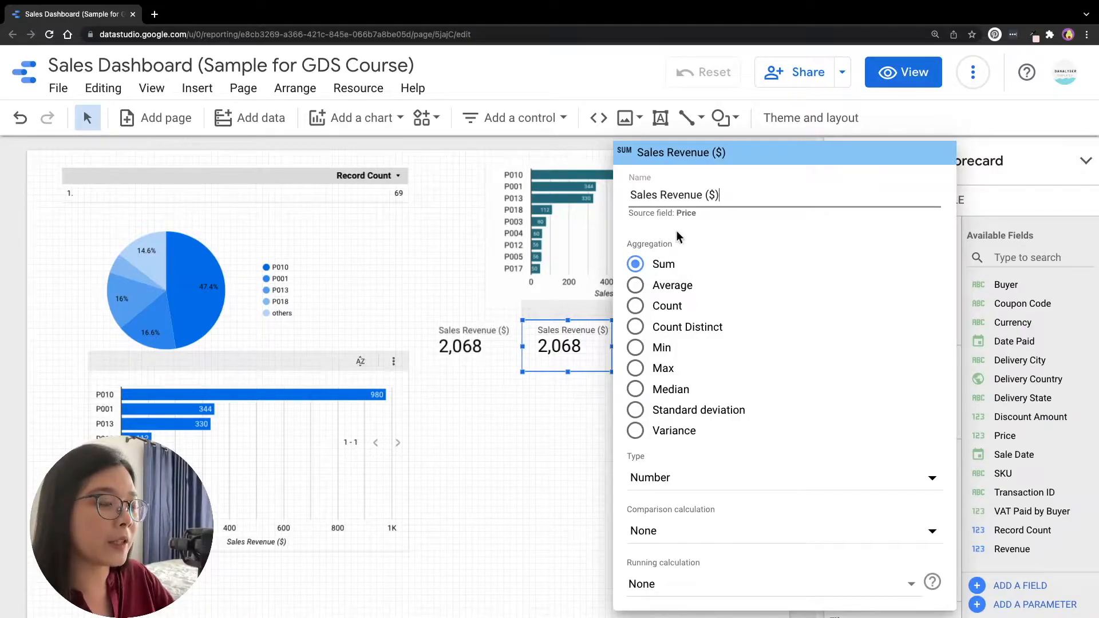
click(637, 288)
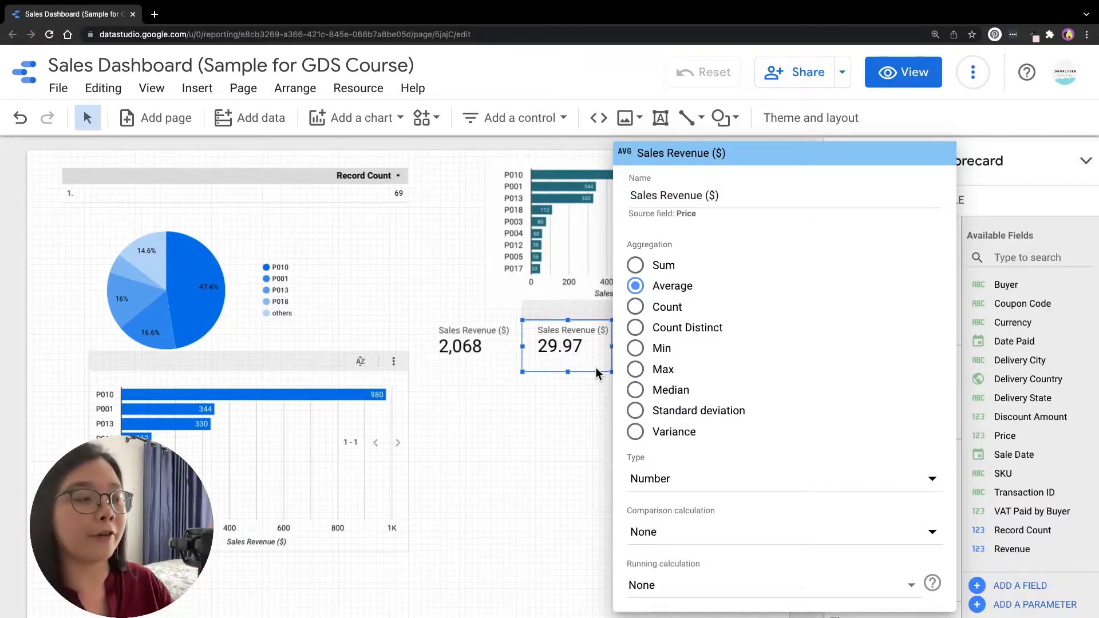
click(729, 195)
drag(729, 195, 632, 198)
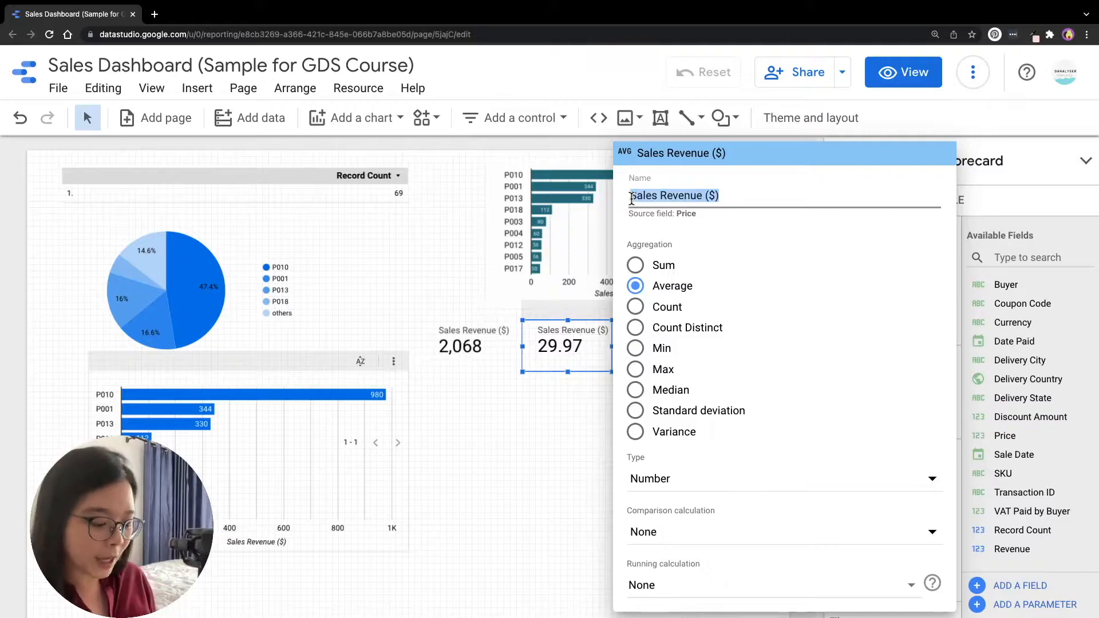
text(Avwer)
key(BackSpace)
key(BackSpace)
key(BackSpace)
text(erage Itm)
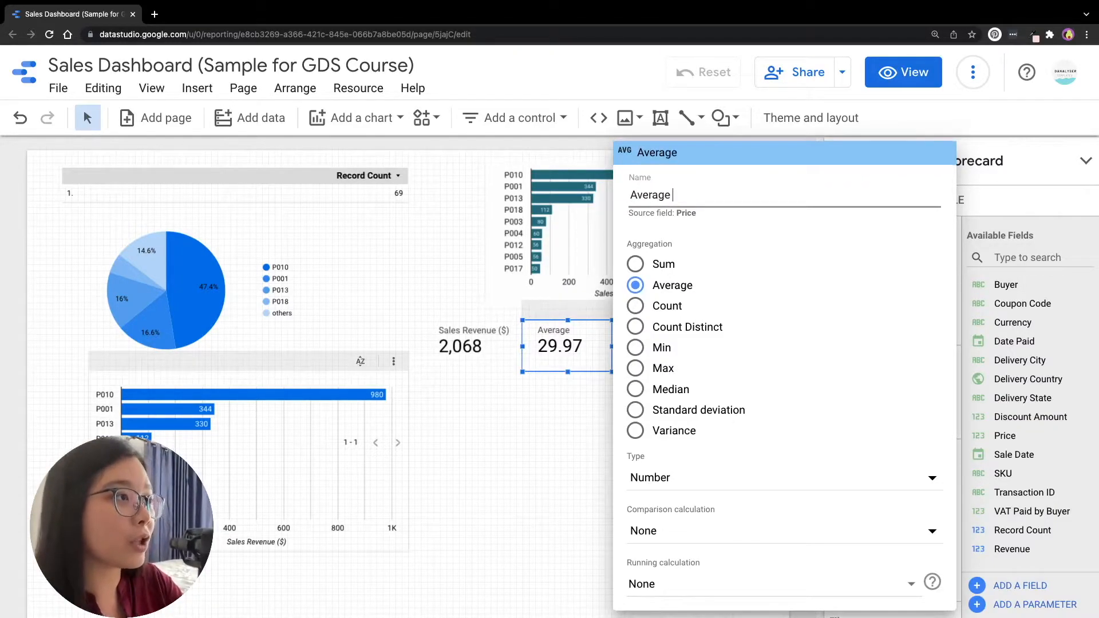
key(BackSpace)
key(BackSpace)
text(em Price)
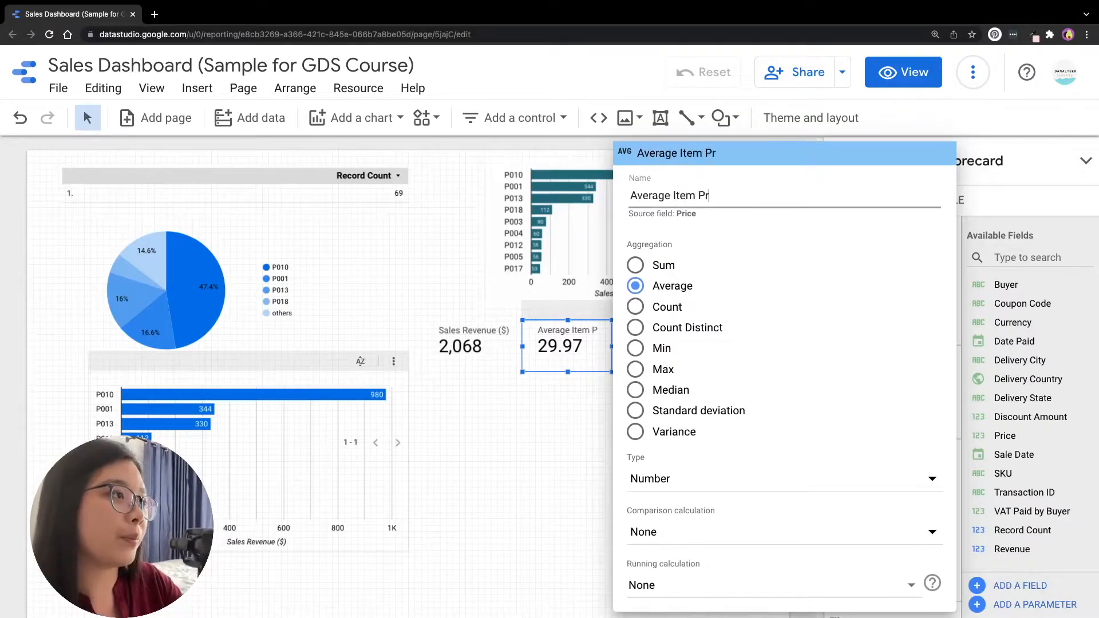
text( ()
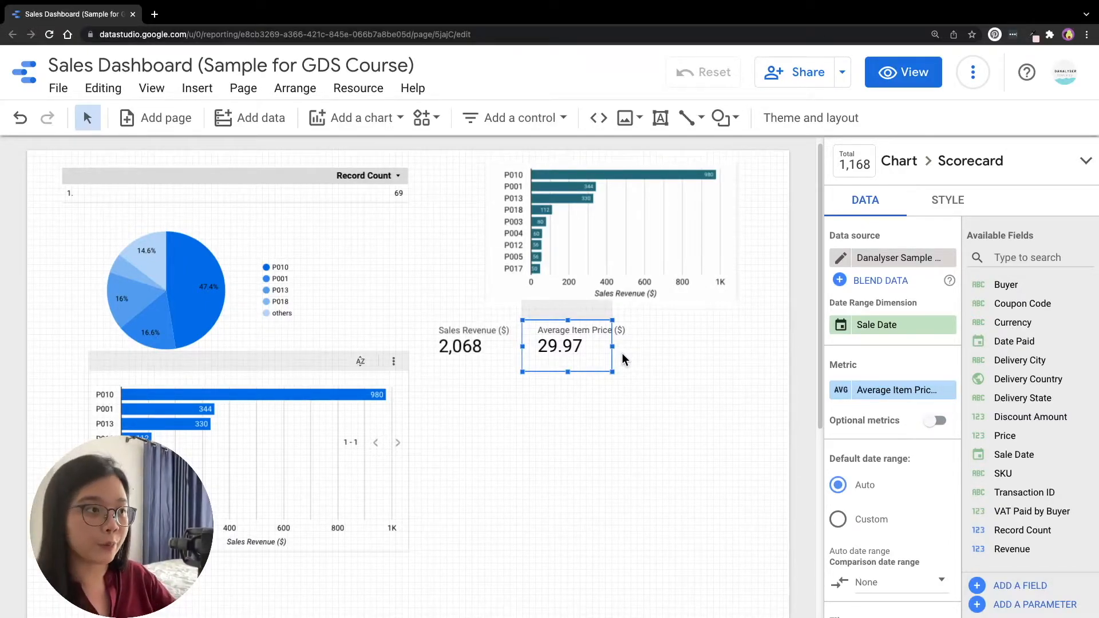
- Widen the Average Item Price ($) scorecard to fit its label, then duplicate it and place the copy beside it on the right
drag(613, 346, 629, 347)
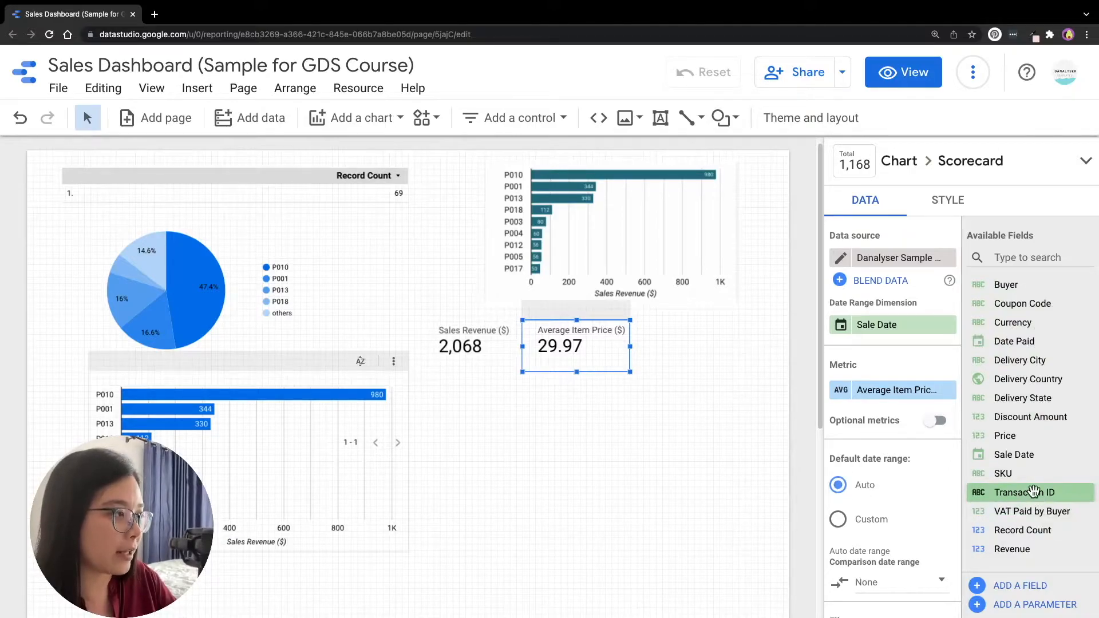
mouse_move(1033, 491)
mouse_down()
mouse_move(1022, 500)
mouse_move(910, 423)
mouse_move(944, 401)
mouse_move(1046, 510)
mouse_move(1042, 494)
mouse_up()
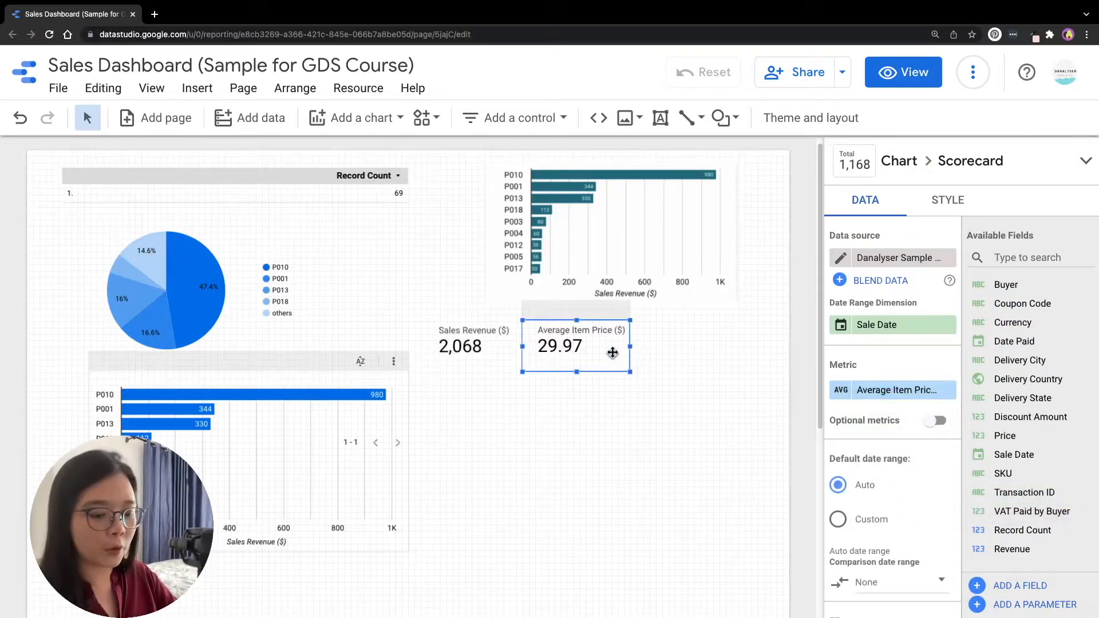
drag(602, 354, 707, 338)
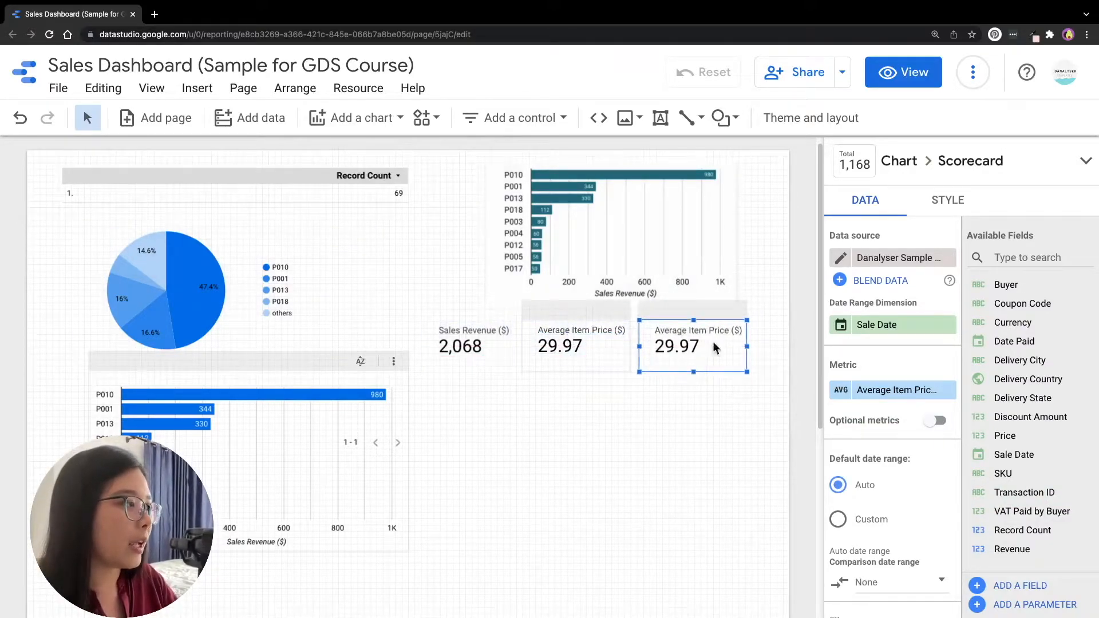
- Replace the third scorecard's metric with Transaction ID and rename it "Total Item Sold"
drag(1025, 493, 896, 392)
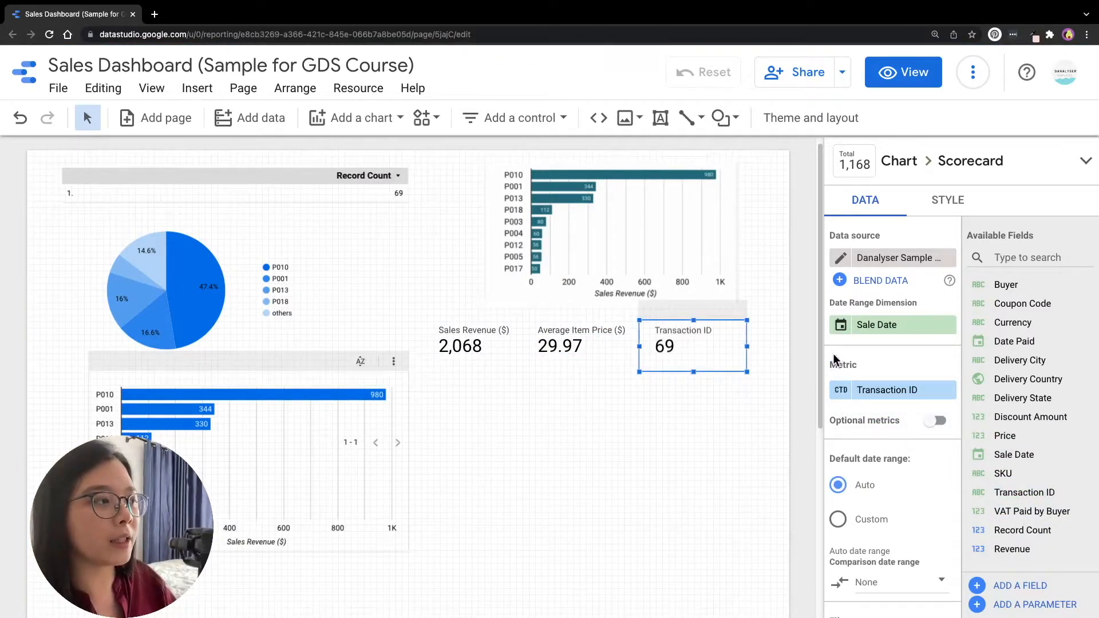
click(845, 391)
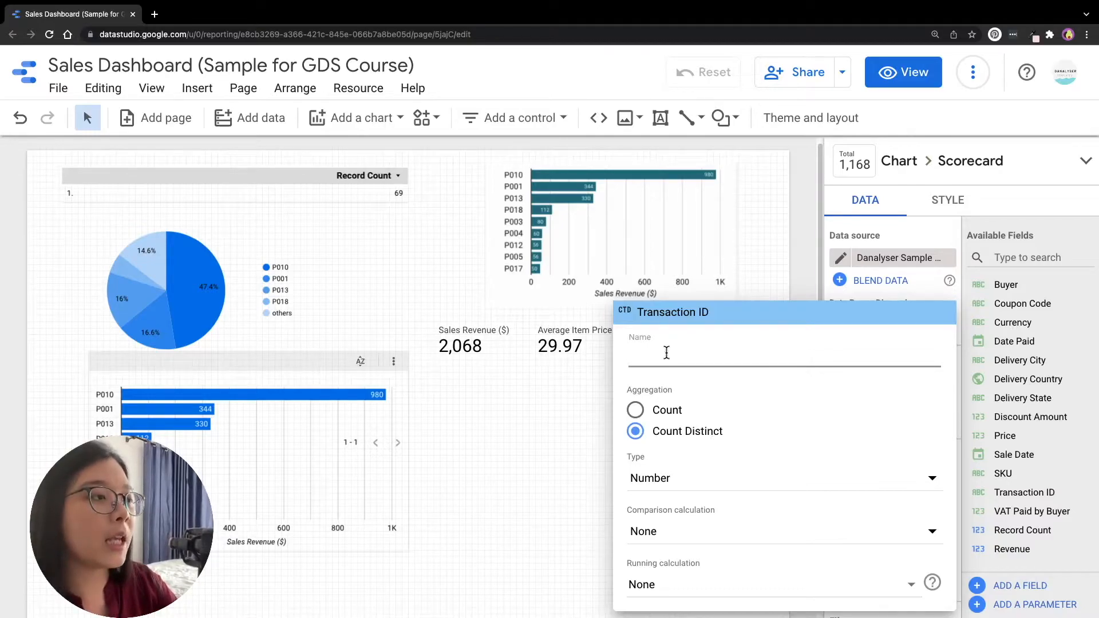
text(Tota)
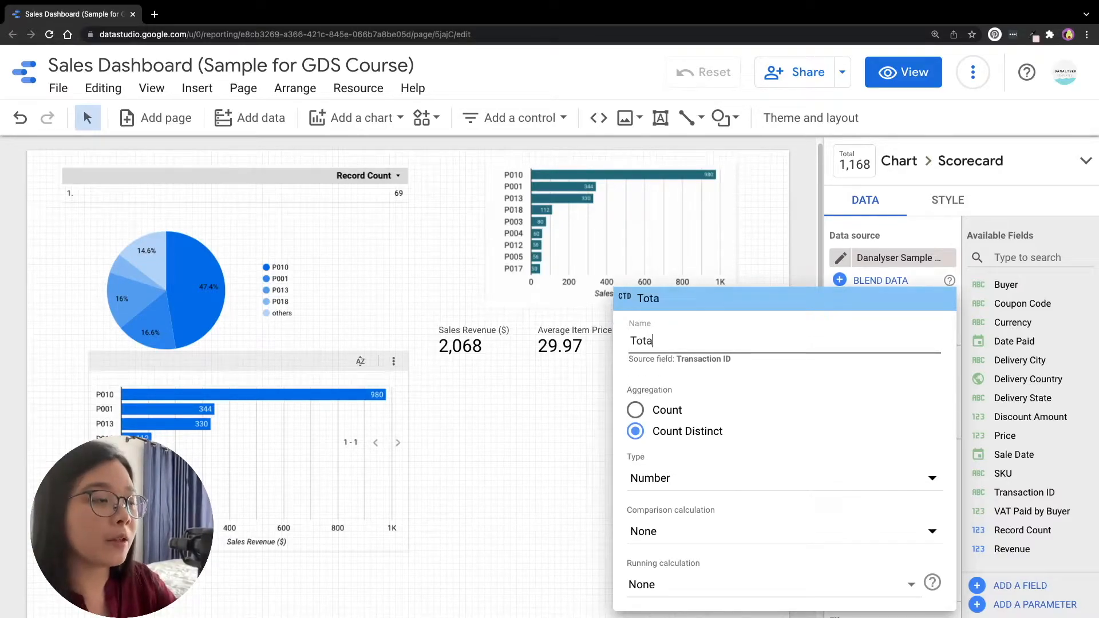
text(l Item Sold)
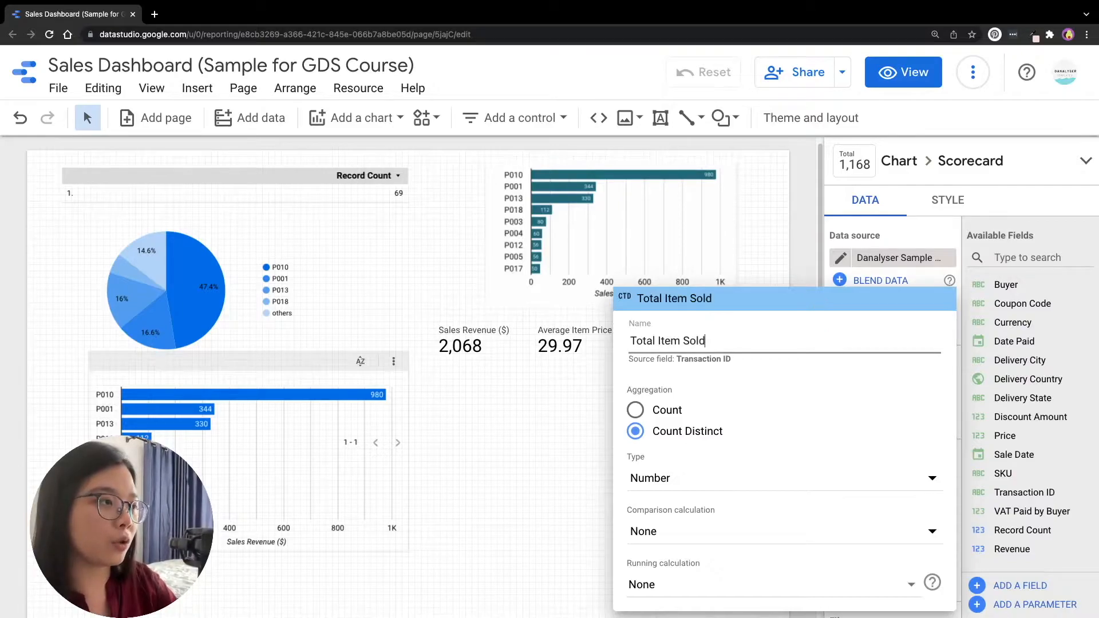
key(Return)
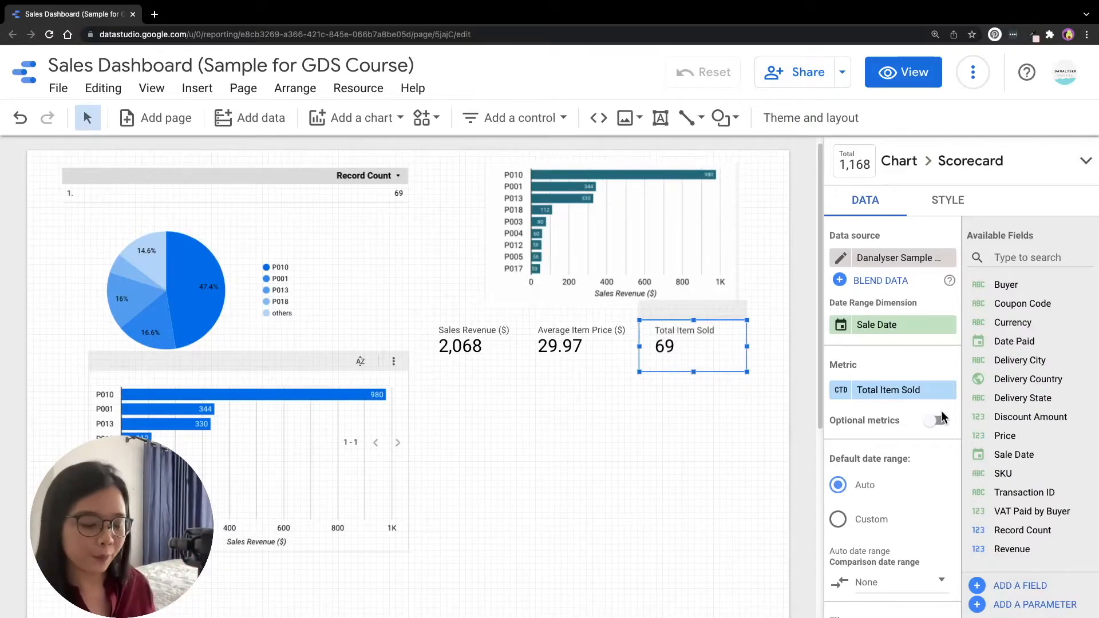
click(628, 463)
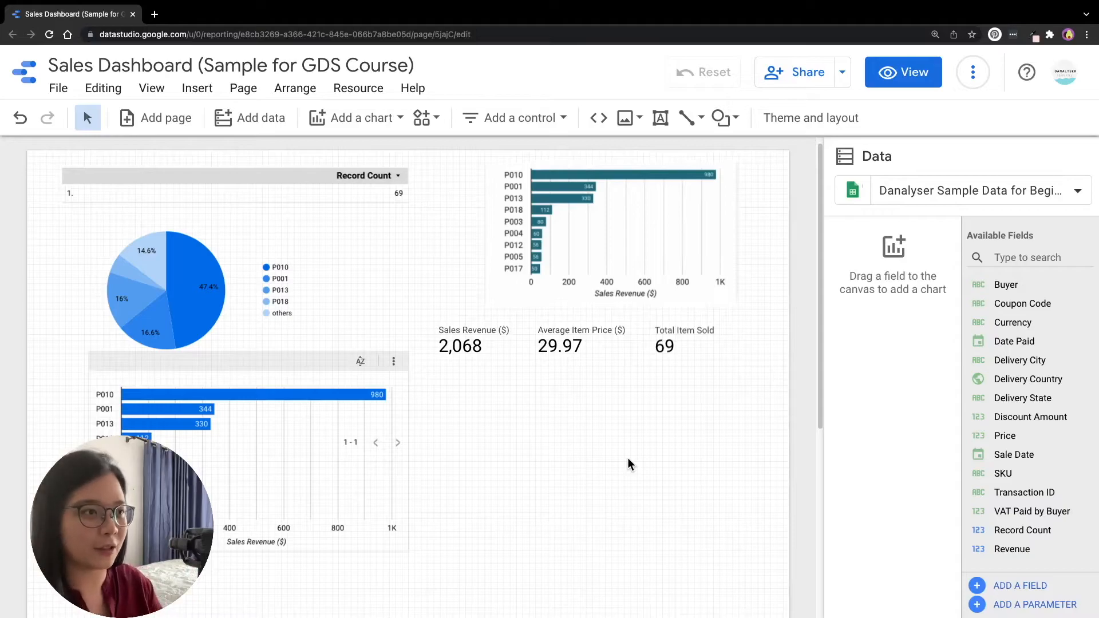
- Duplicate the Total Item Sold scorecard beneath the Sales Revenue ($) scorecard and set the copy's metric to Buyer
click(692, 343)
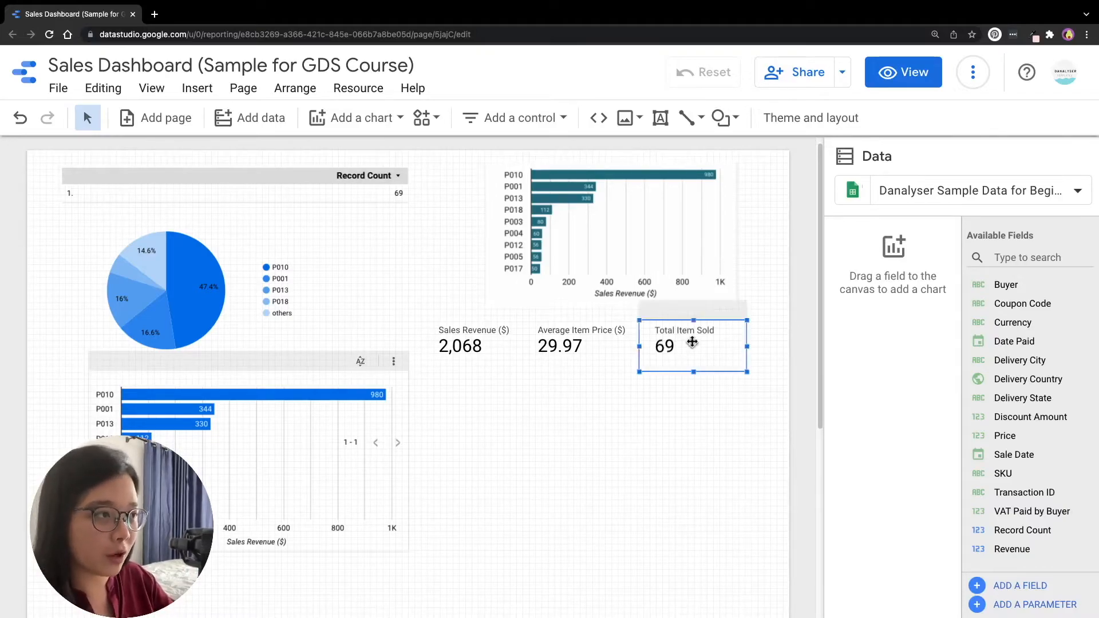
drag(699, 356, 482, 405)
click(1016, 259)
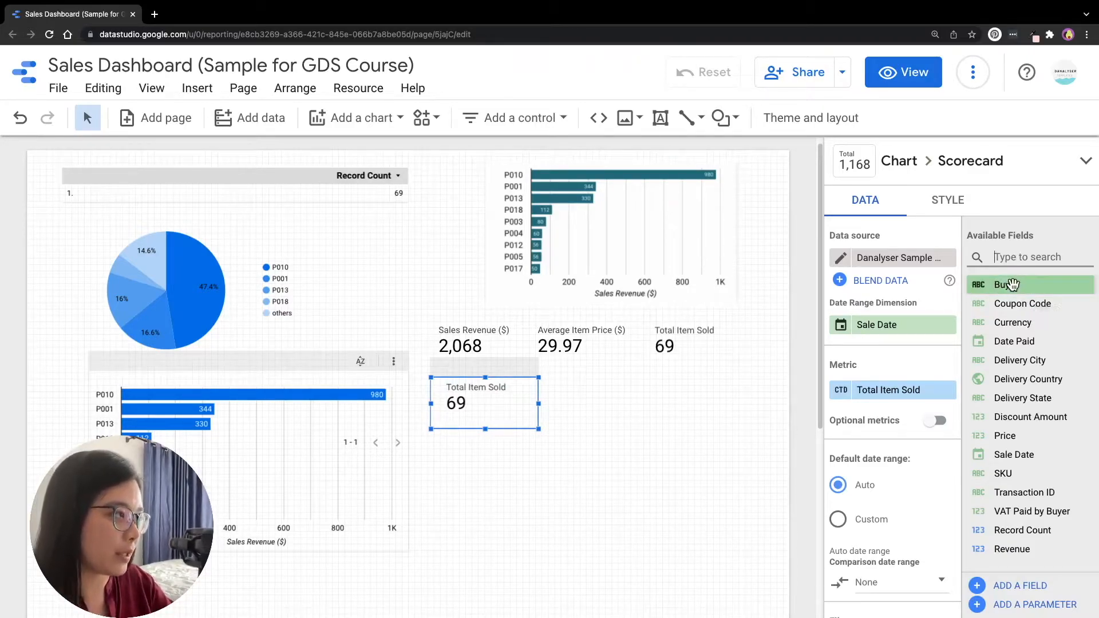
drag(996, 289, 885, 392)
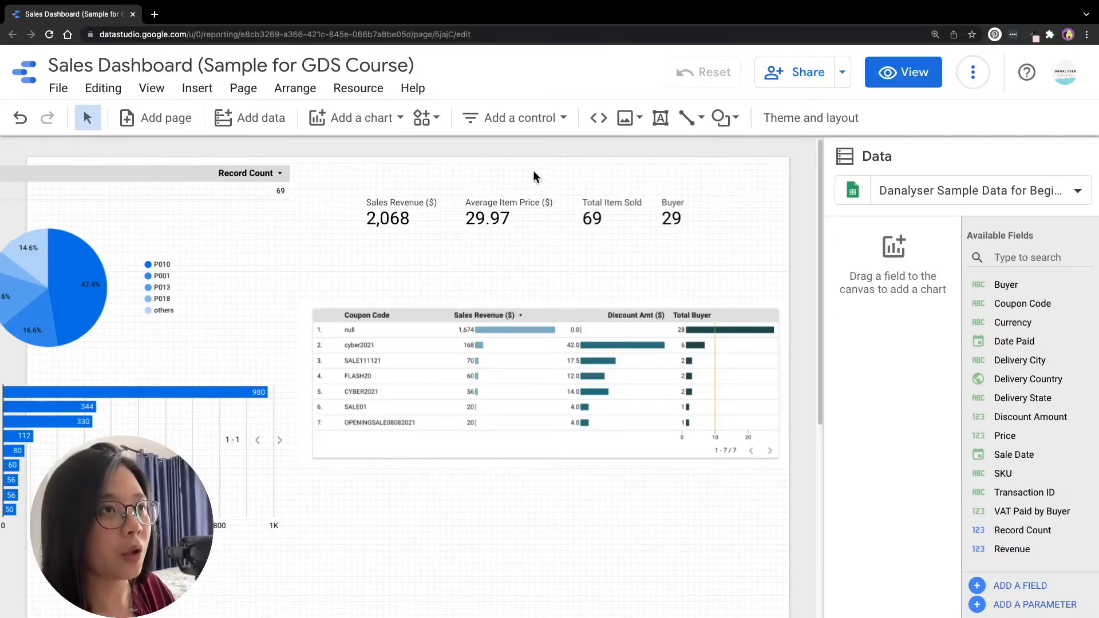
- Add a plain table chart directly beneath the coupon code reference image
click(336, 117)
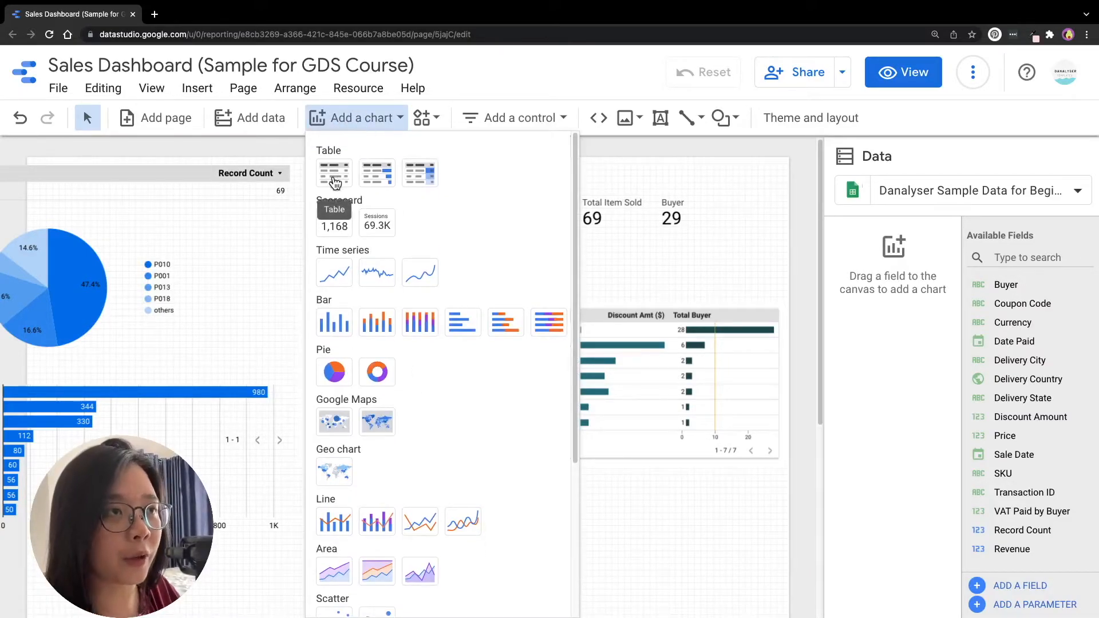
click(334, 175)
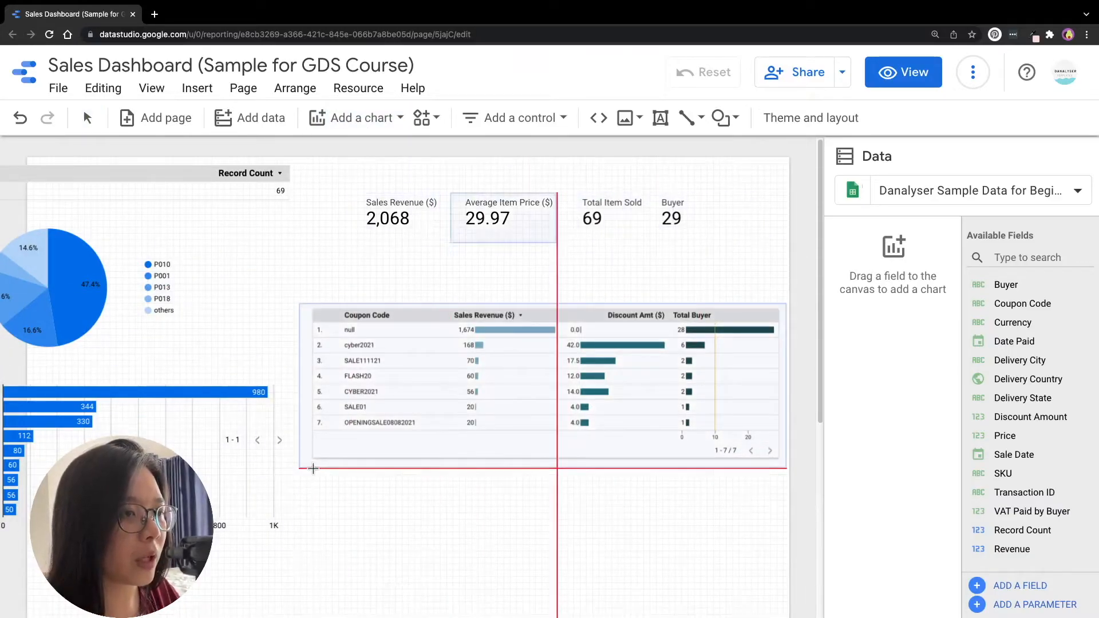
click(313, 468)
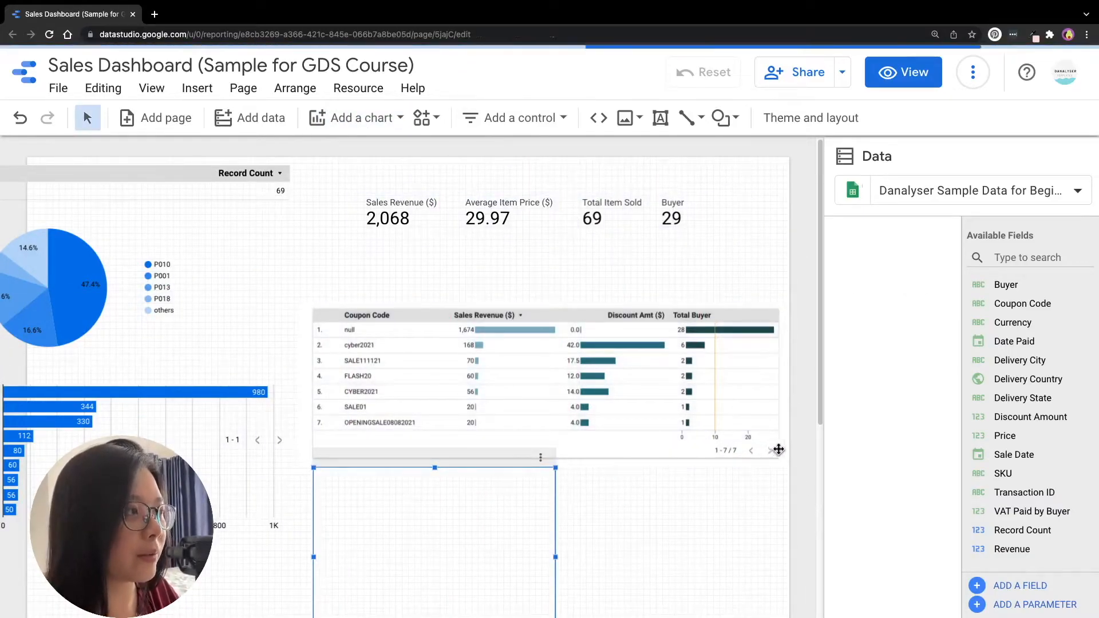
scroll(776, 446, down, 5)
scroll(742, 332, up, 4)
scroll(817, 368, down, 1)
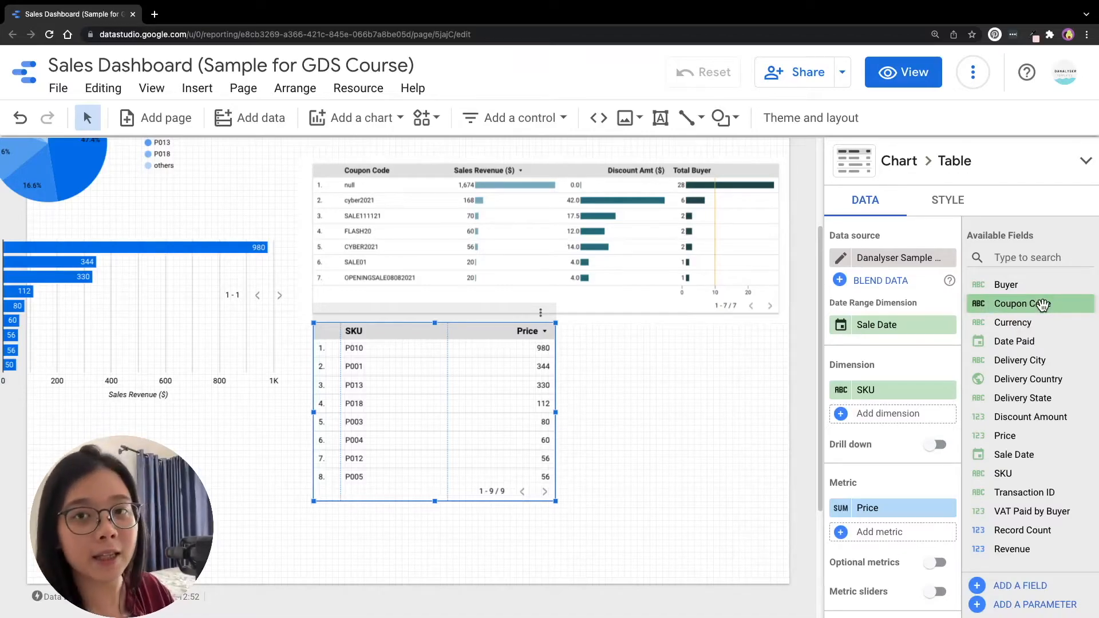
- Set the new table's dimension to Coupon Code and add Discount Amount and Buyer as metrics after Price
drag(1031, 305, 892, 390)
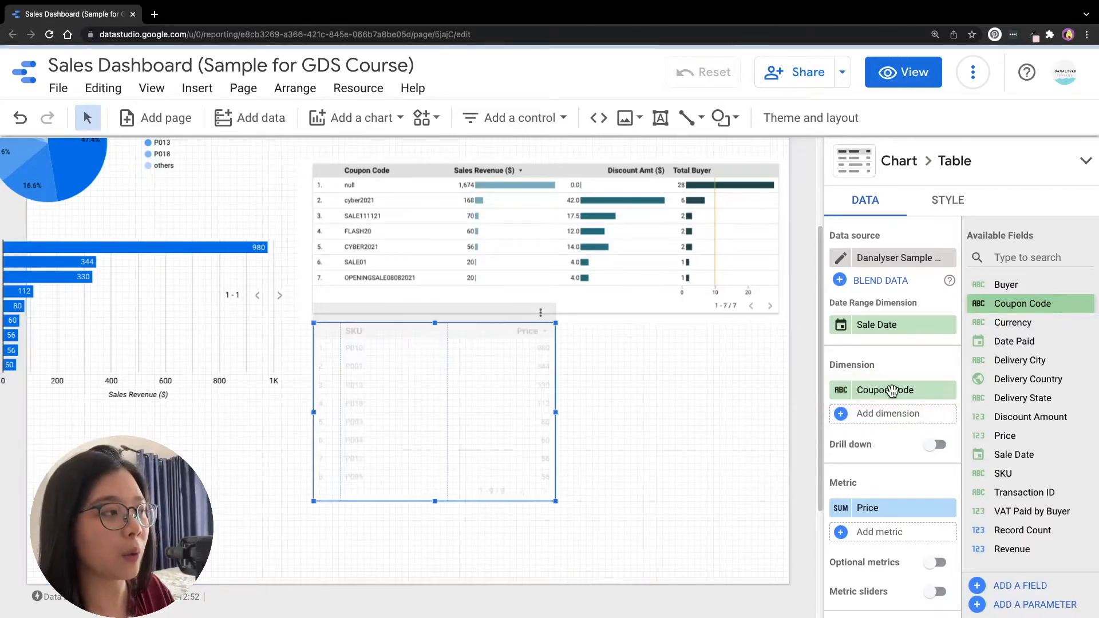
scroll(885, 391, down, 2)
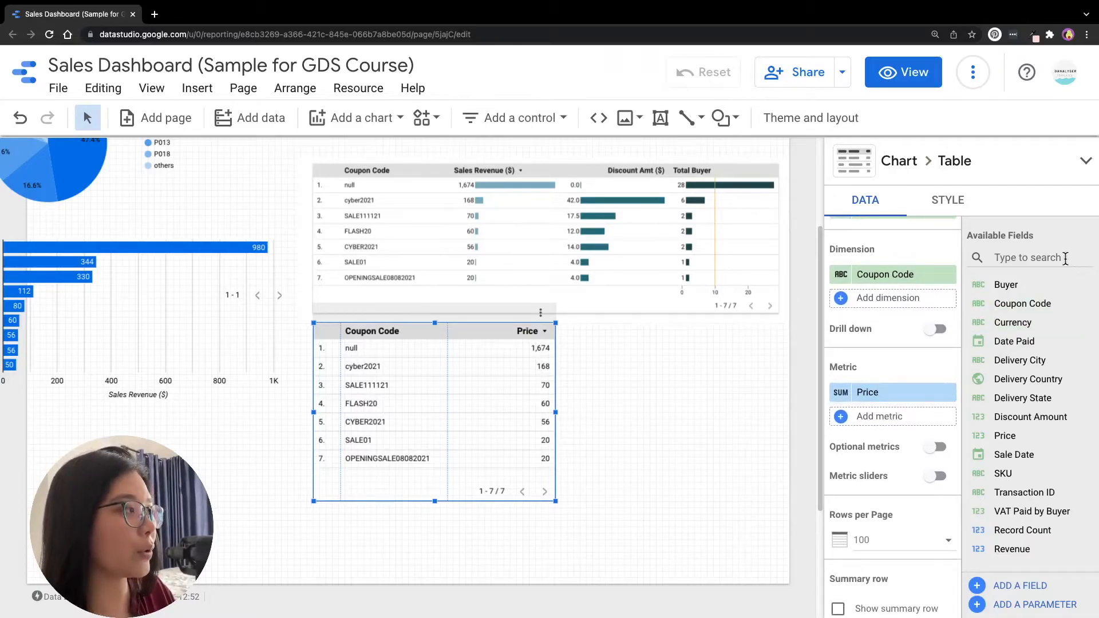
drag(1016, 436, 980, 455)
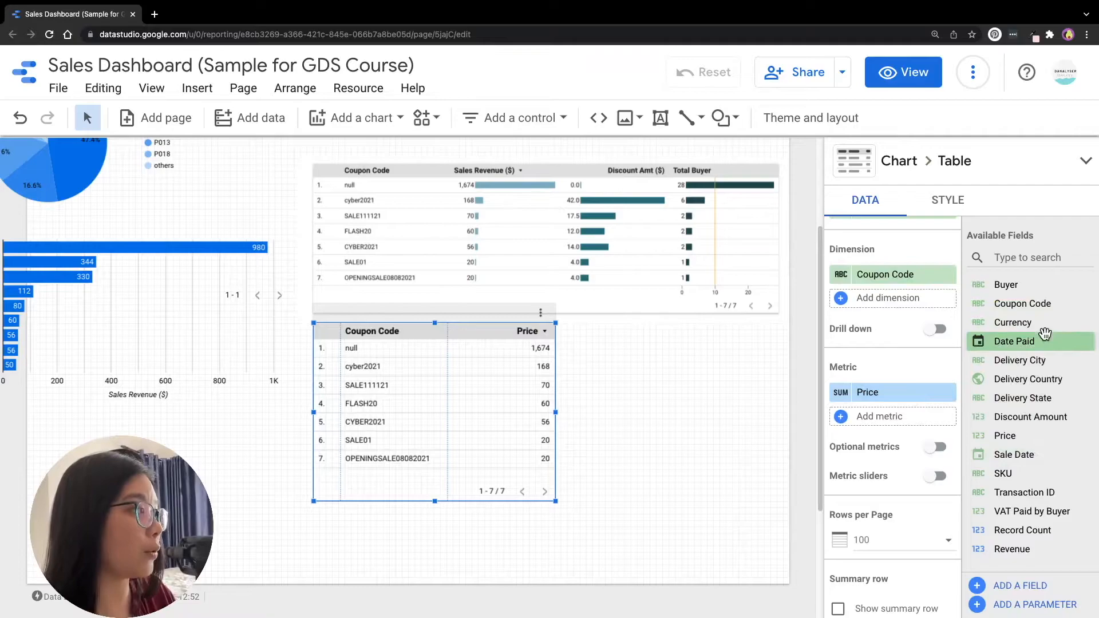
drag(1031, 420, 914, 422)
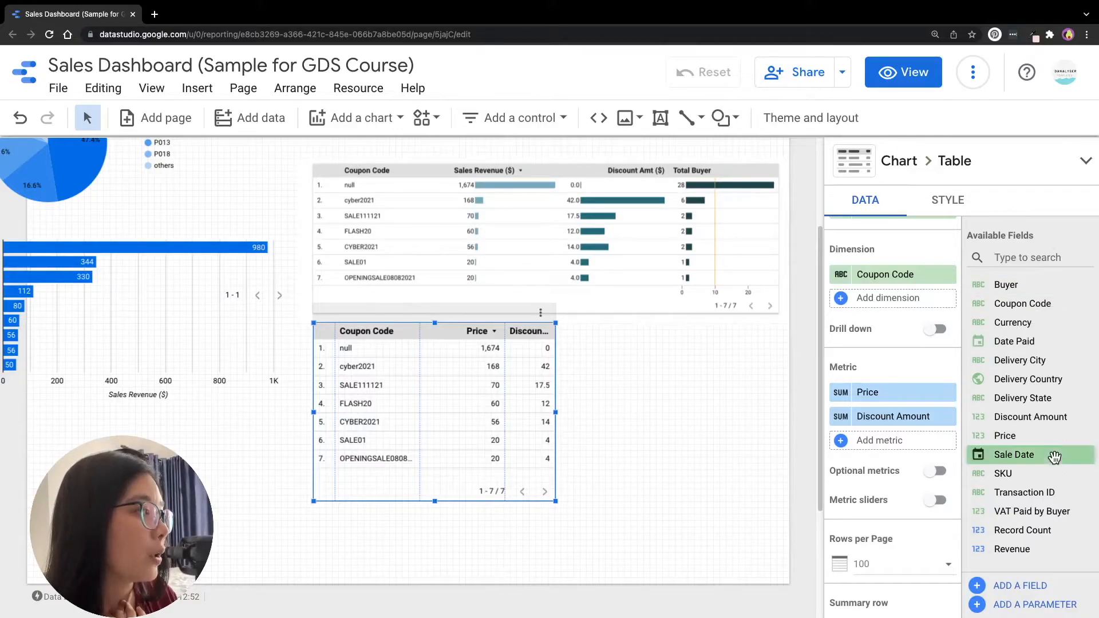
drag(1023, 284, 881, 445)
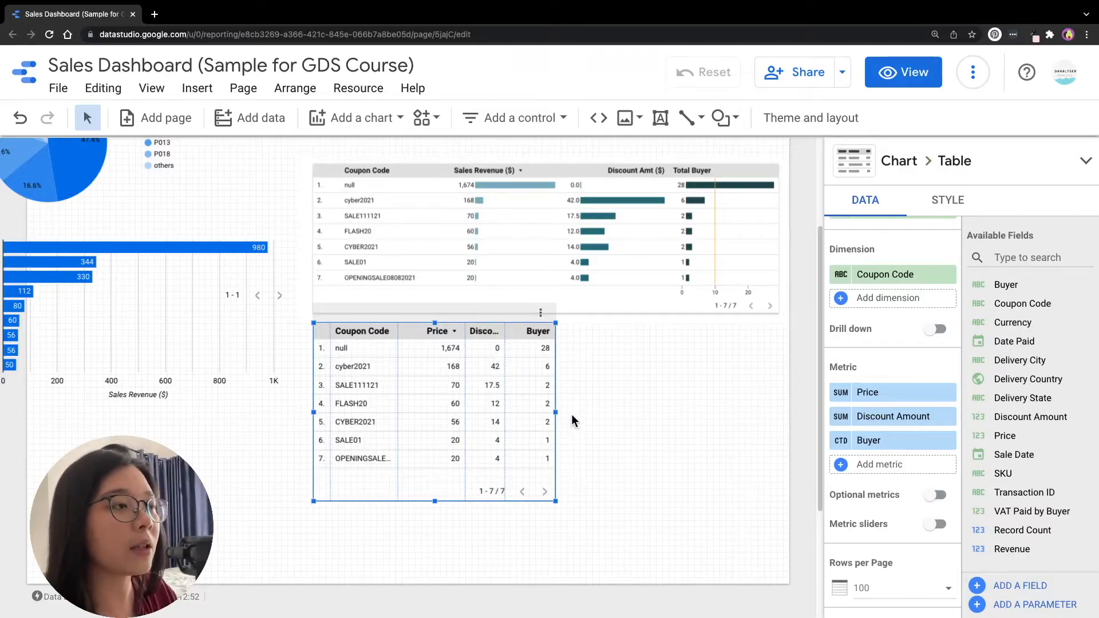
- Widen the coupon code table and enlarge its Discount Amount column until the full header fits
drag(556, 414, 720, 412)
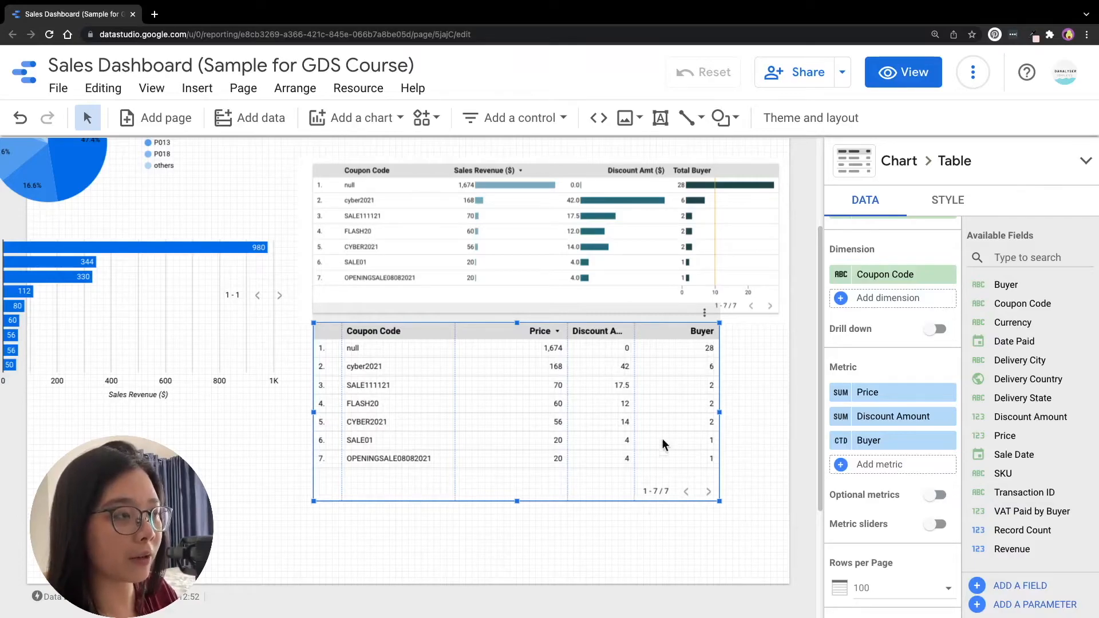
drag(635, 331, 645, 327)
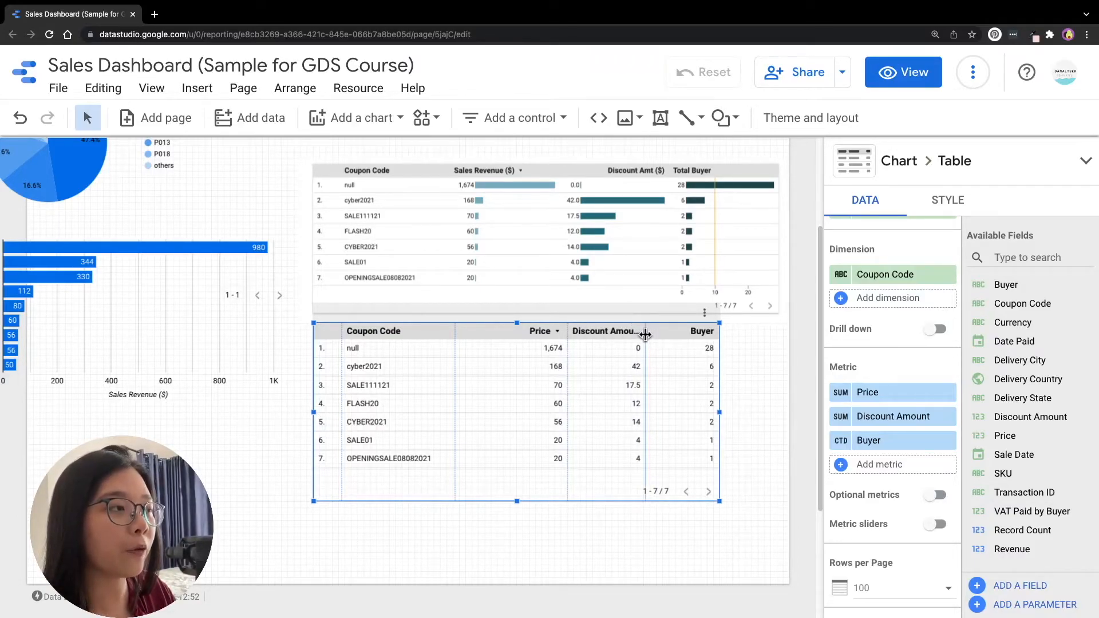
drag(646, 335, 666, 335)
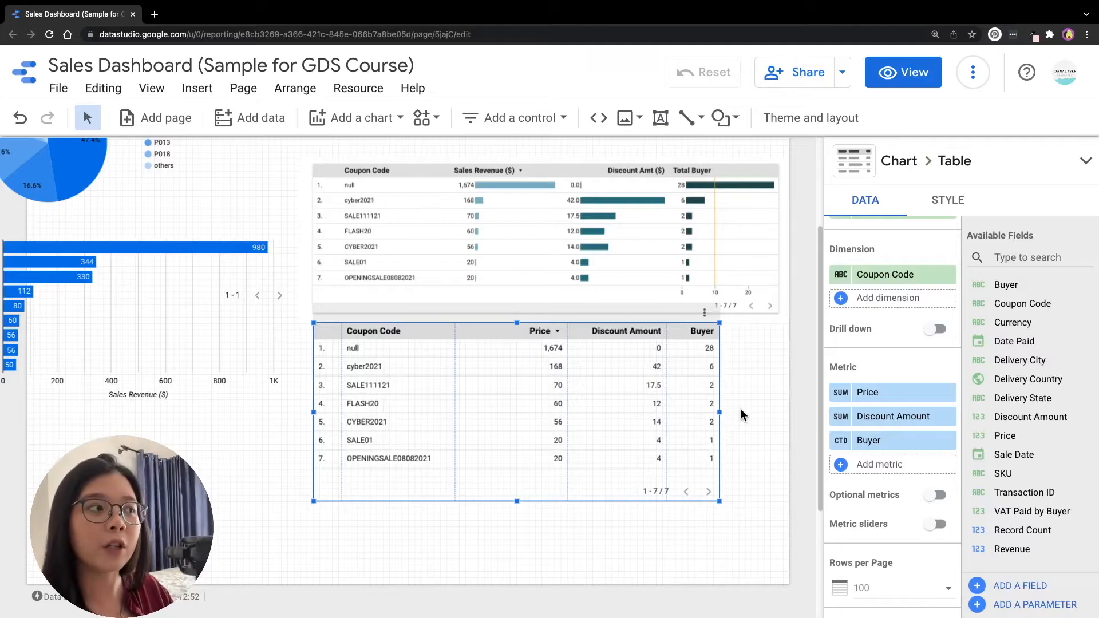
- Distribute the coupon code table's columns evenly and extend the table to nearly the width of the reference image
right_click(509, 343)
mouse_move(581, 411)
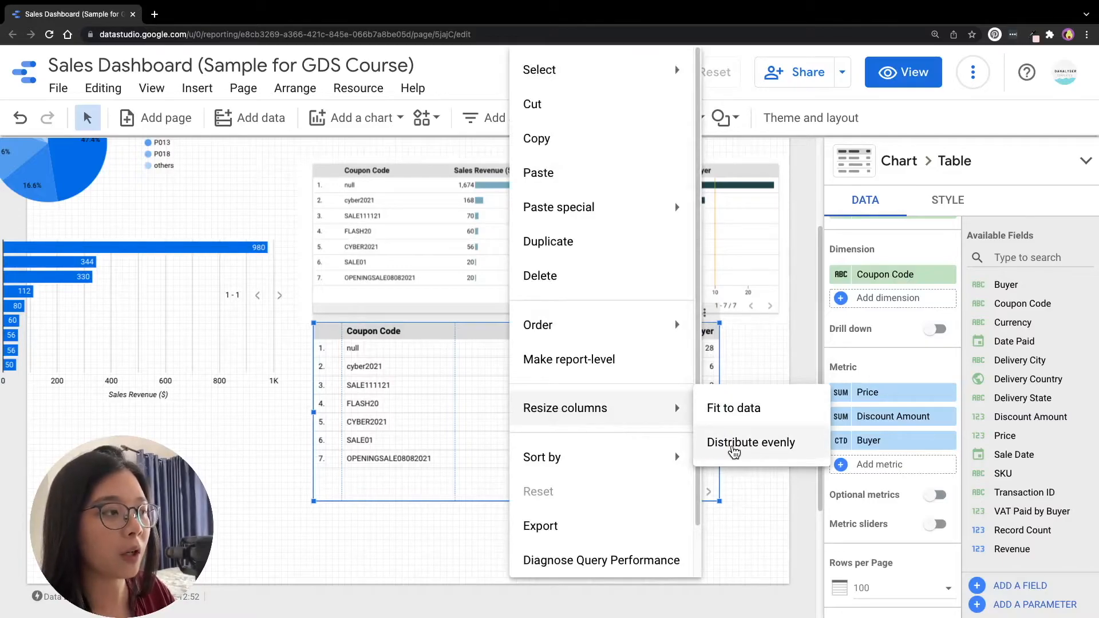
click(744, 449)
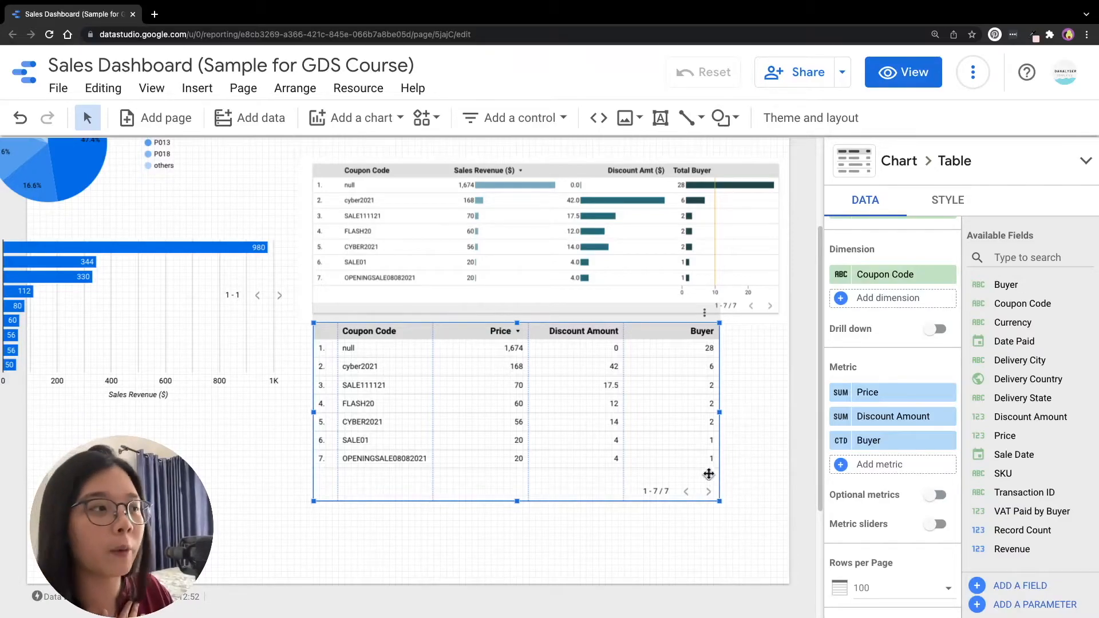
drag(719, 502, 771, 504)
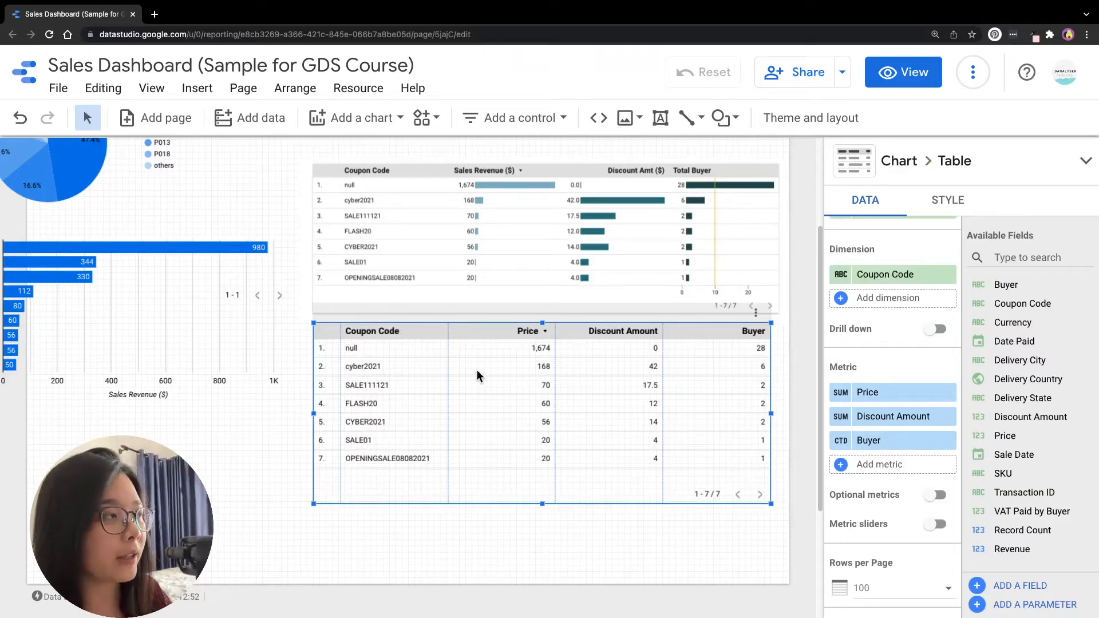
- Enable text wrapping for the coupon code table's header and narrow the table until the Discount Amount header breaks onto two lines
click(948, 200)
scroll(1073, 423, up, 1)
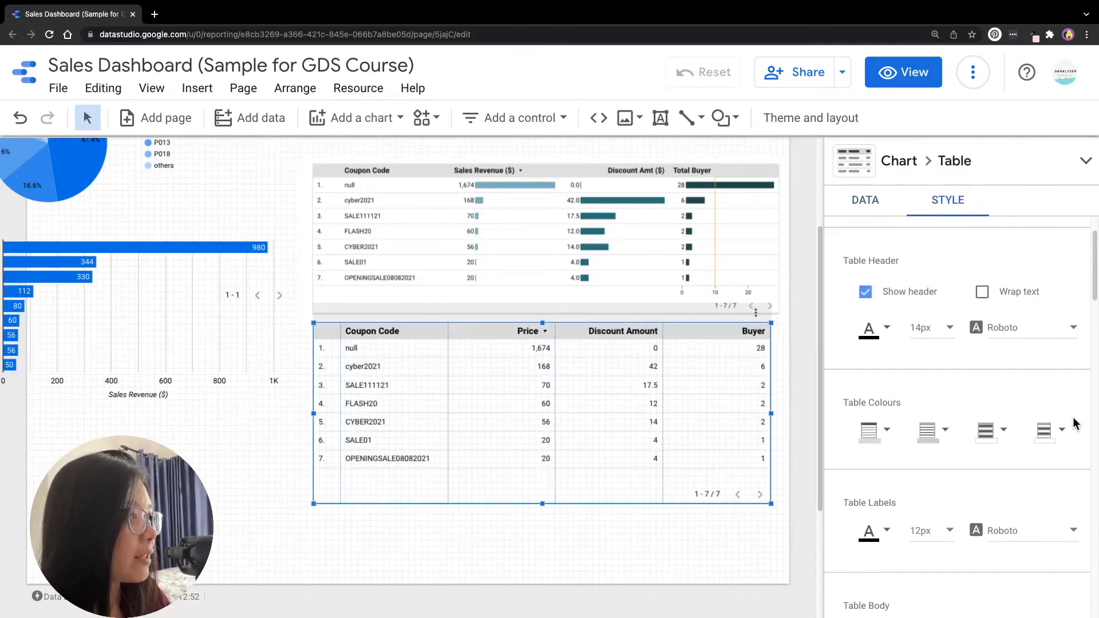
scroll(1074, 424, up, 1)
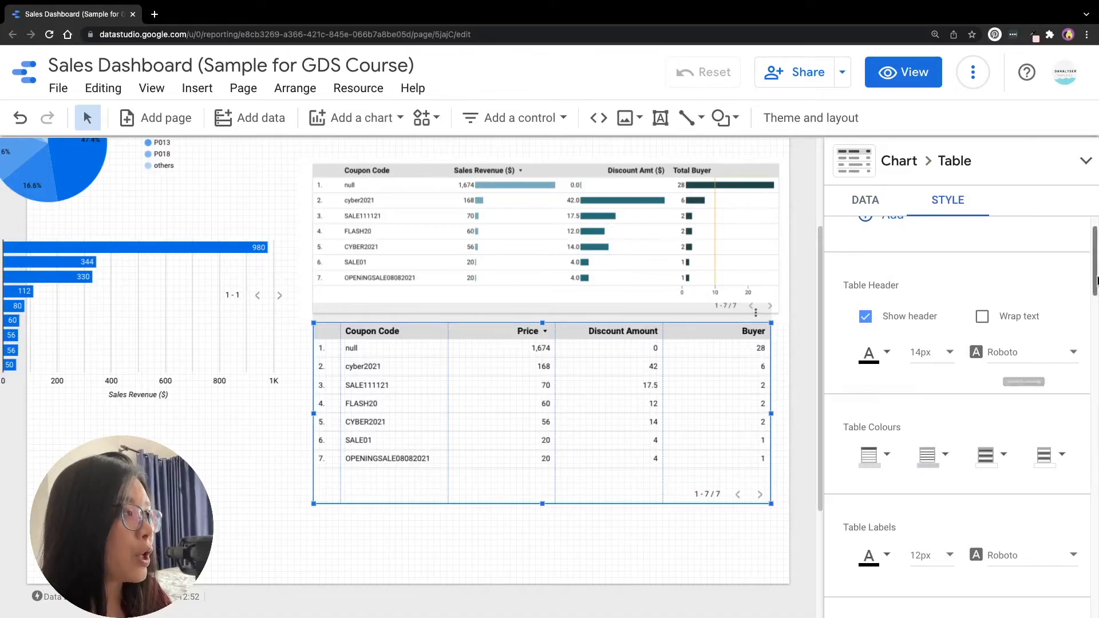
click(982, 317)
drag(772, 503, 595, 491)
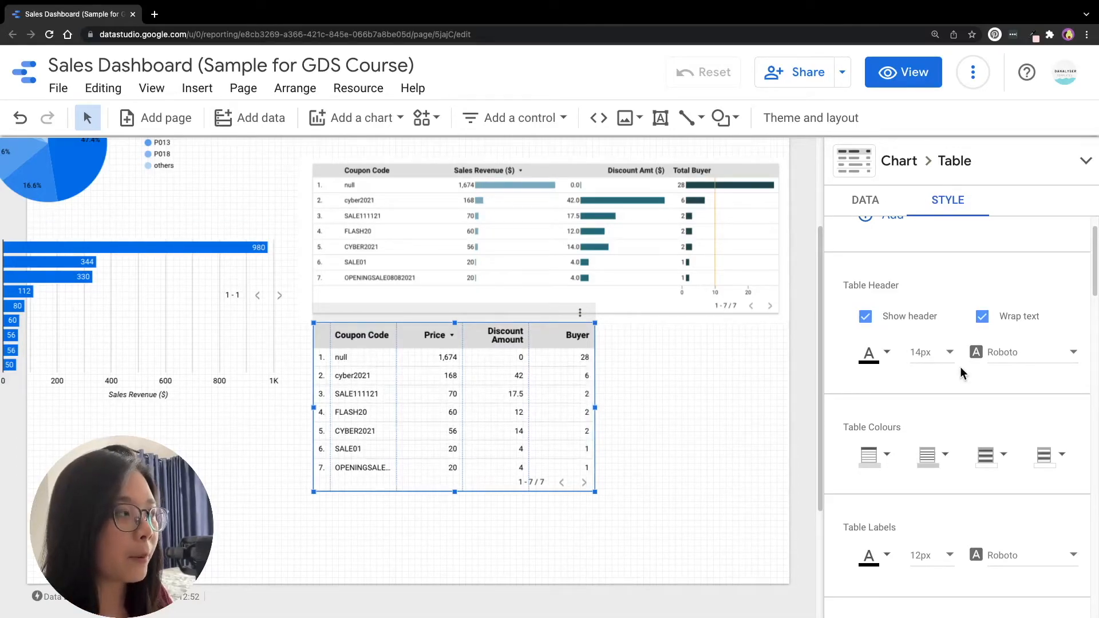
- Try text wrapping on the coupon code table's body and switch it back off
scroll(960, 369, down, 2)
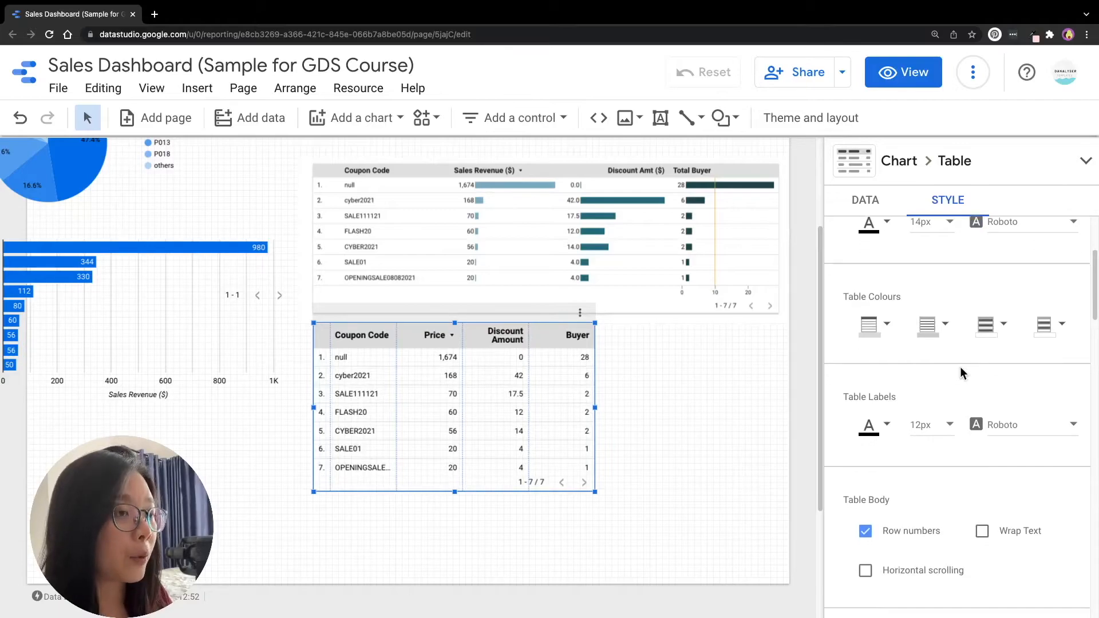
scroll(960, 369, down, 2)
click(983, 413)
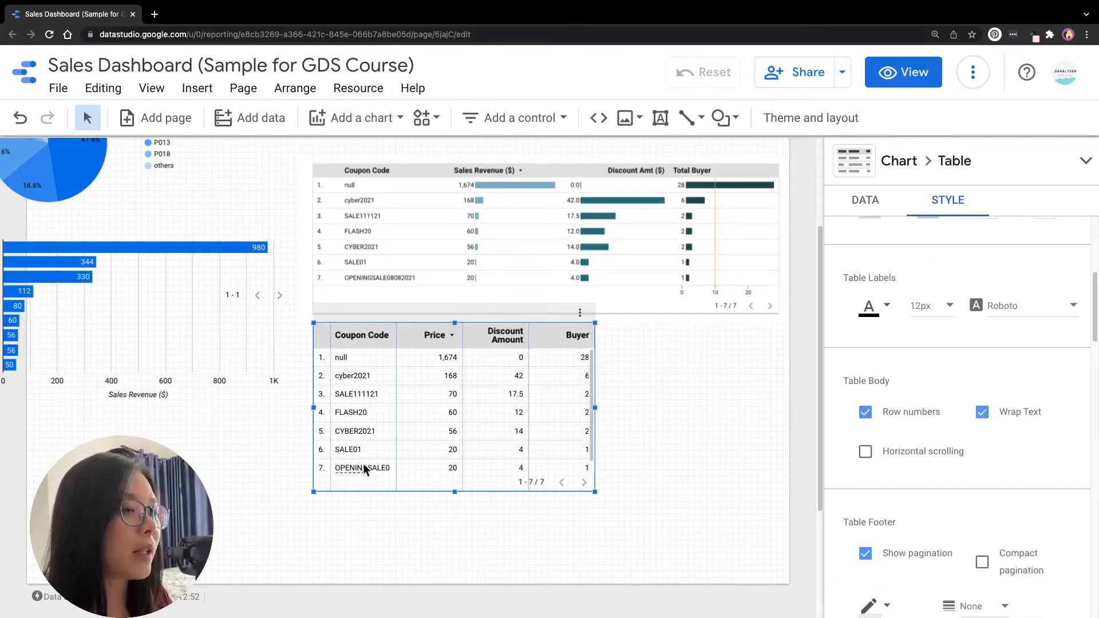
scroll(384, 458, down, 1)
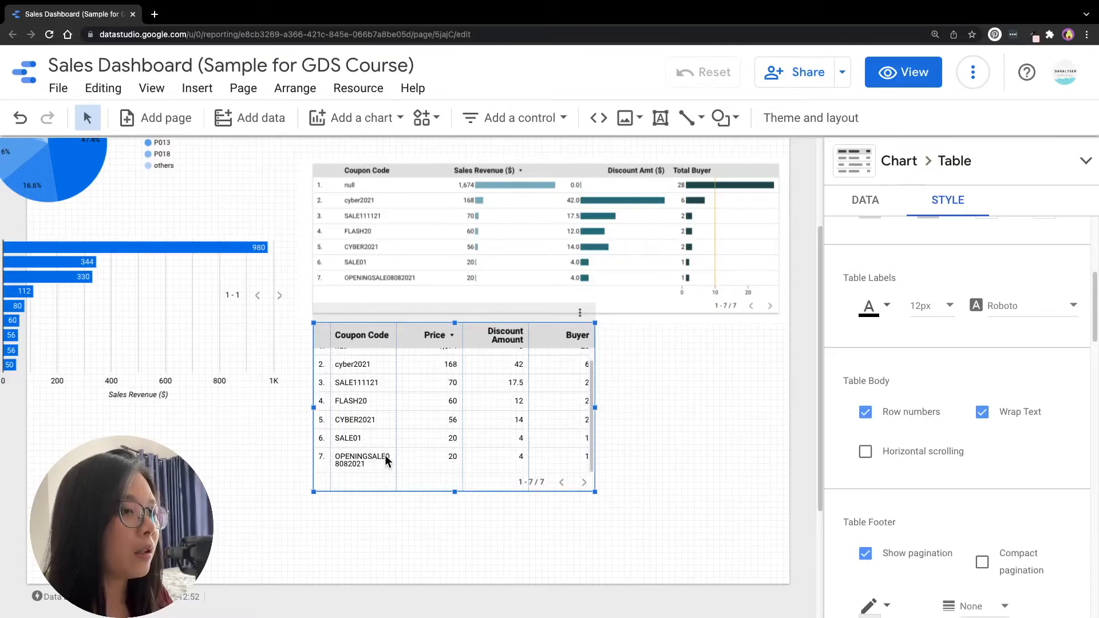
click(1009, 418)
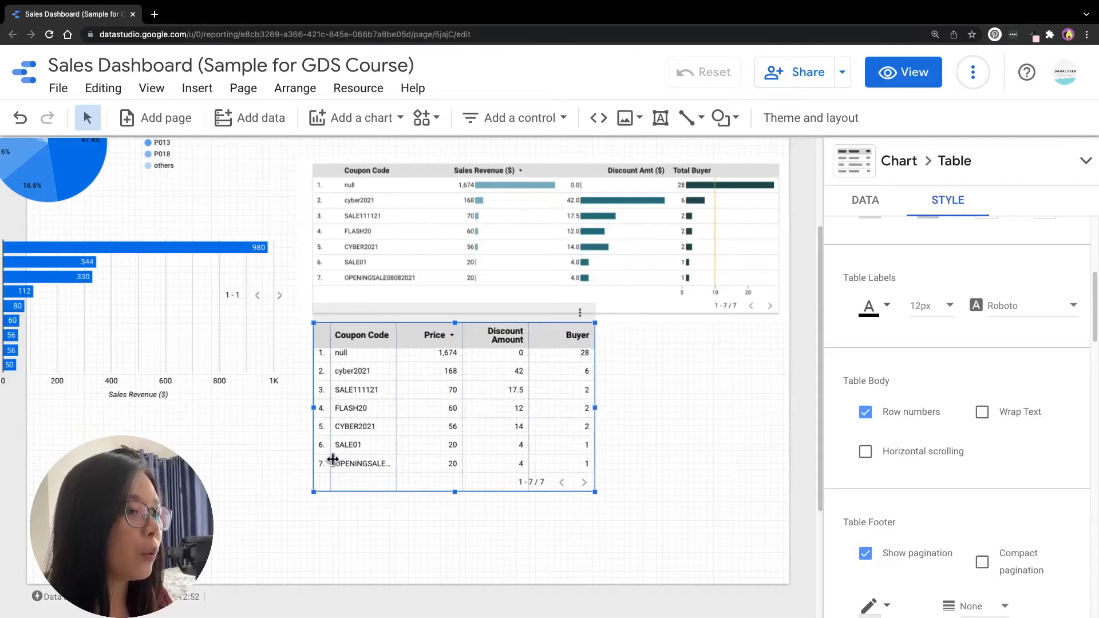
- Enable text wrapping for the table body, and make the table taller and wider until the longest coupon code fits on one line
scroll(452, 411, down, 1)
scroll(604, 390, down, 2)
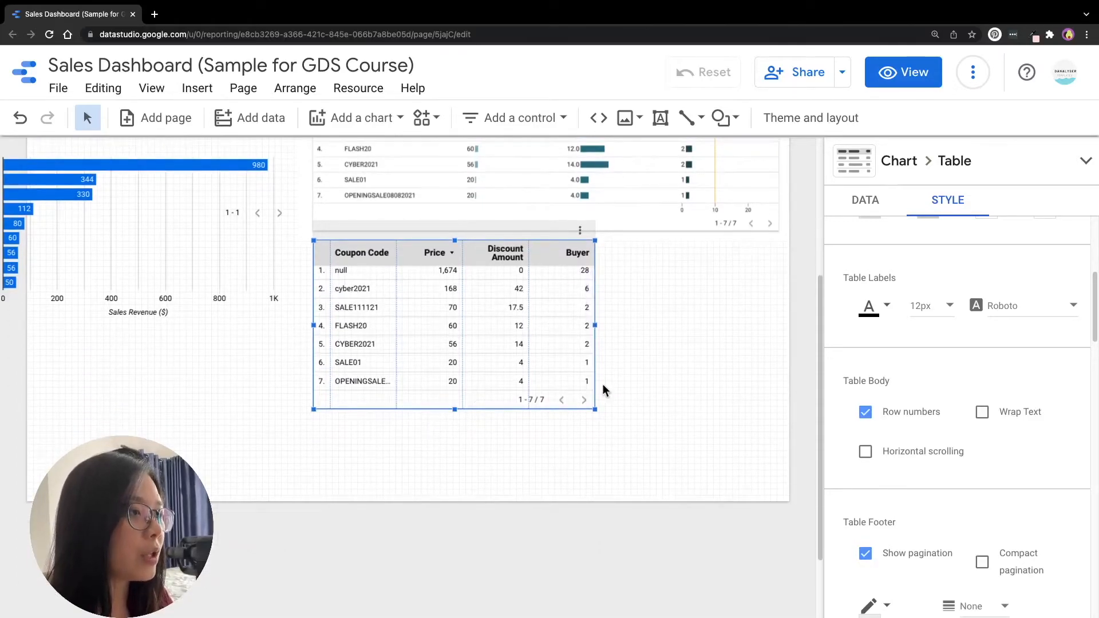
click(981, 410)
scroll(347, 379, down, 1)
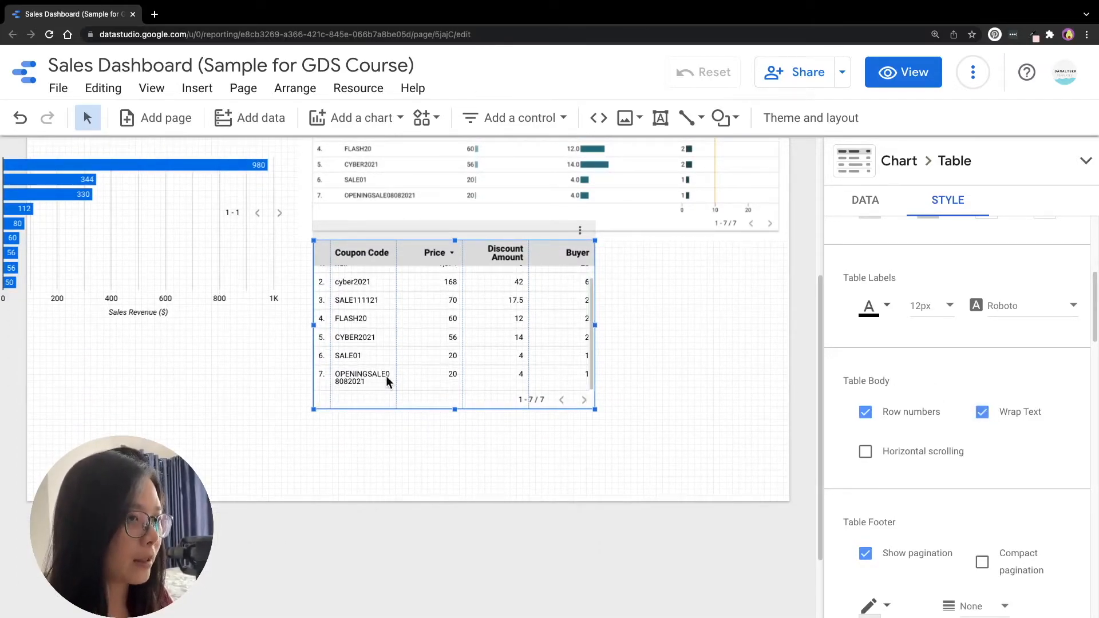
drag(454, 410, 449, 437)
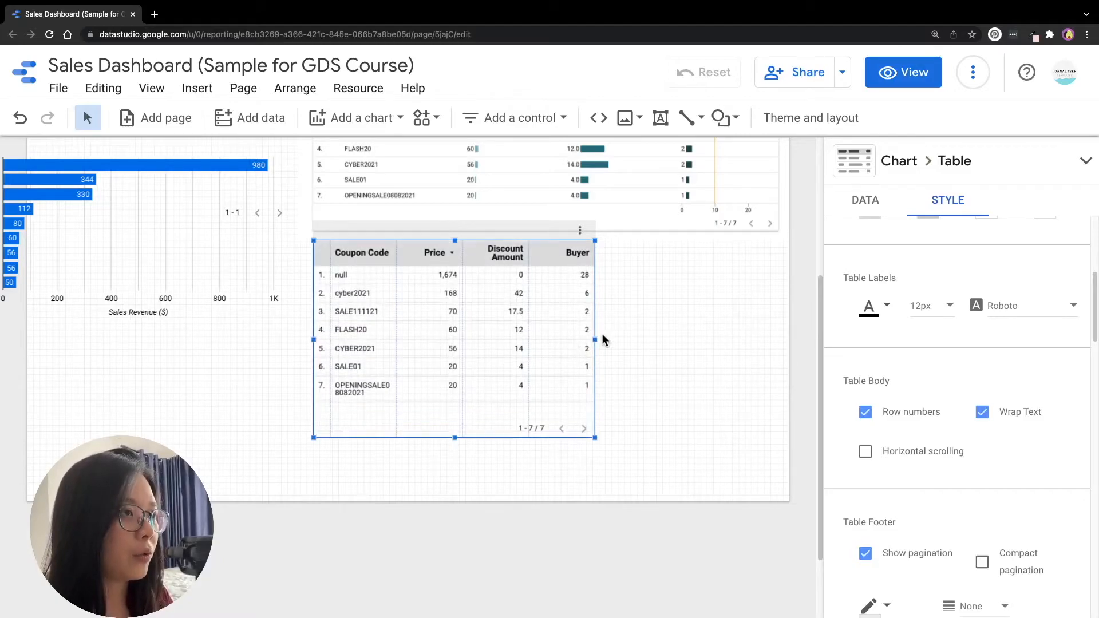
drag(597, 339, 724, 340)
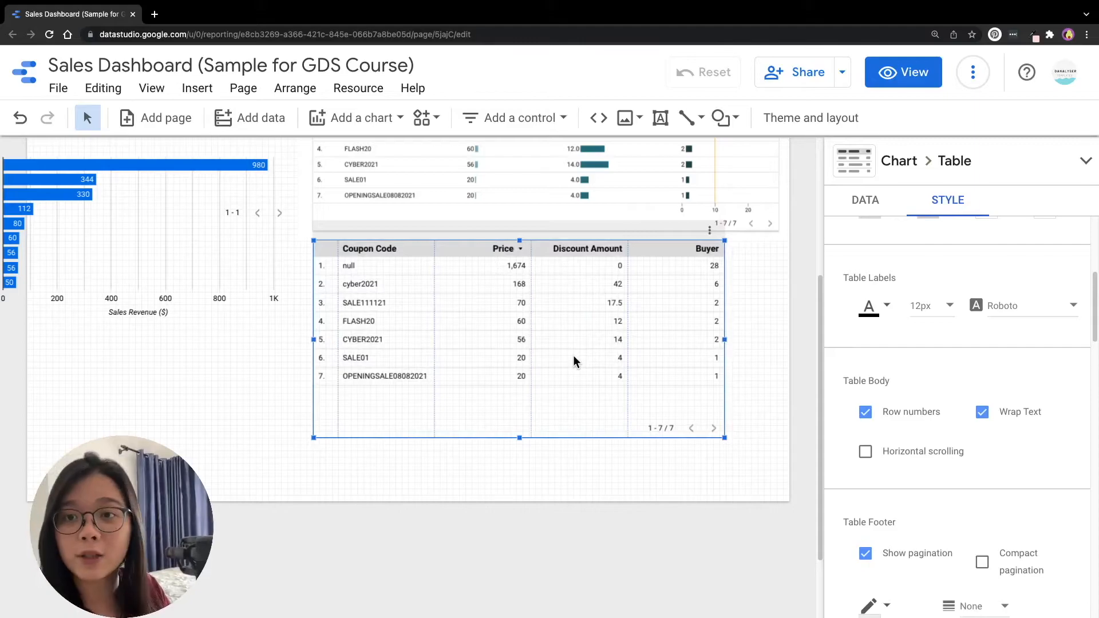
- Try placing the Buyer metric before Discount Amount and restore the original metric order
scroll(628, 317, up, 1)
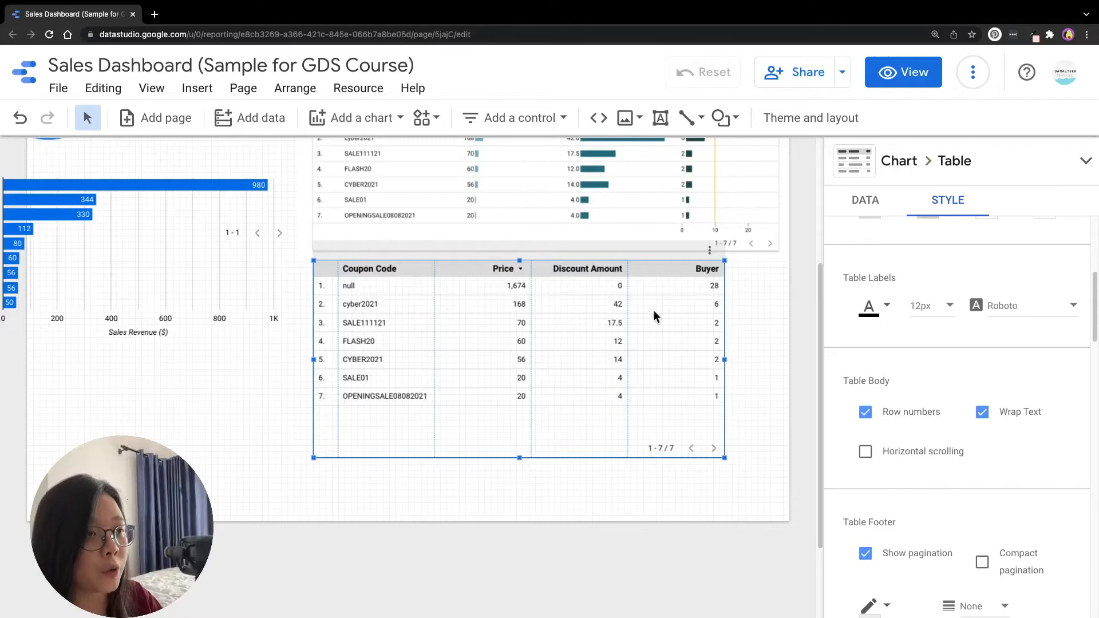
click(866, 200)
scroll(936, 441, up, 3)
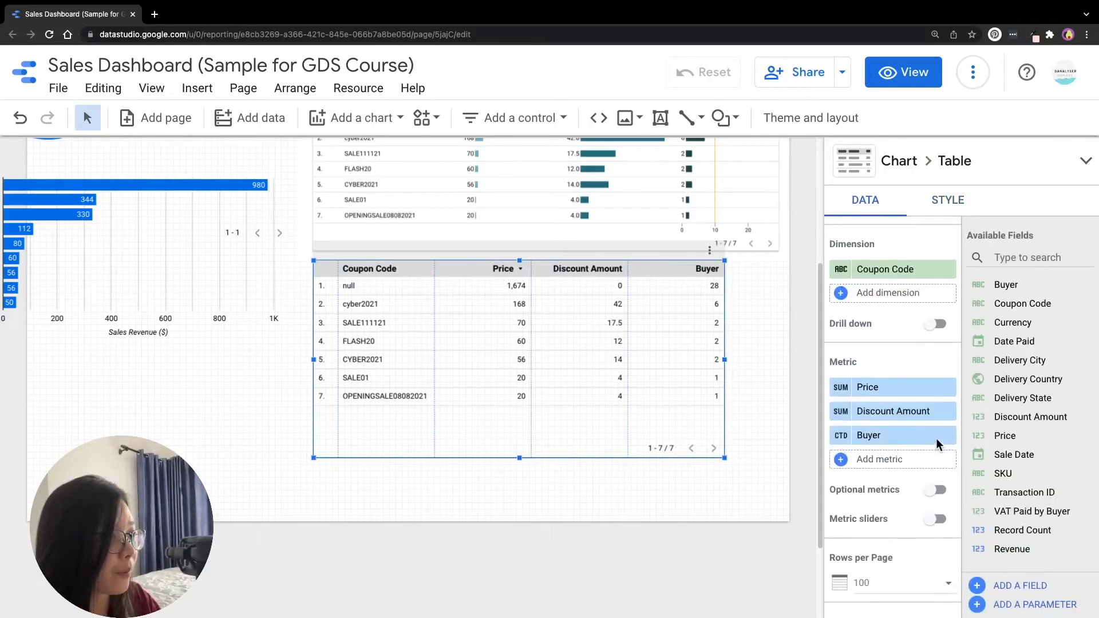
scroll(893, 355, up, 1)
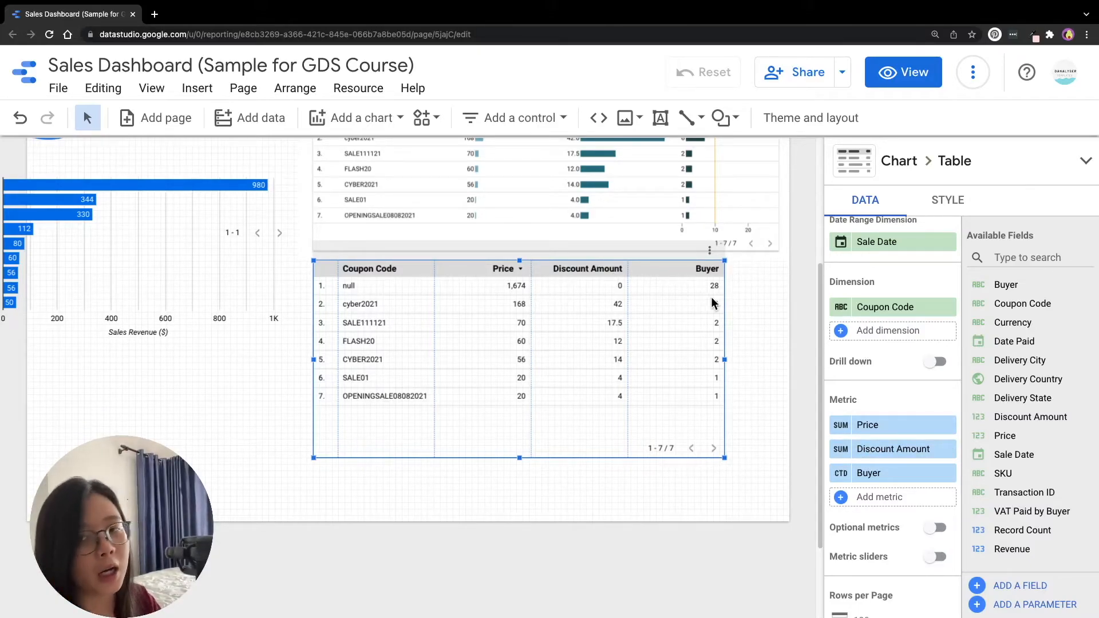
drag(896, 473, 898, 449)
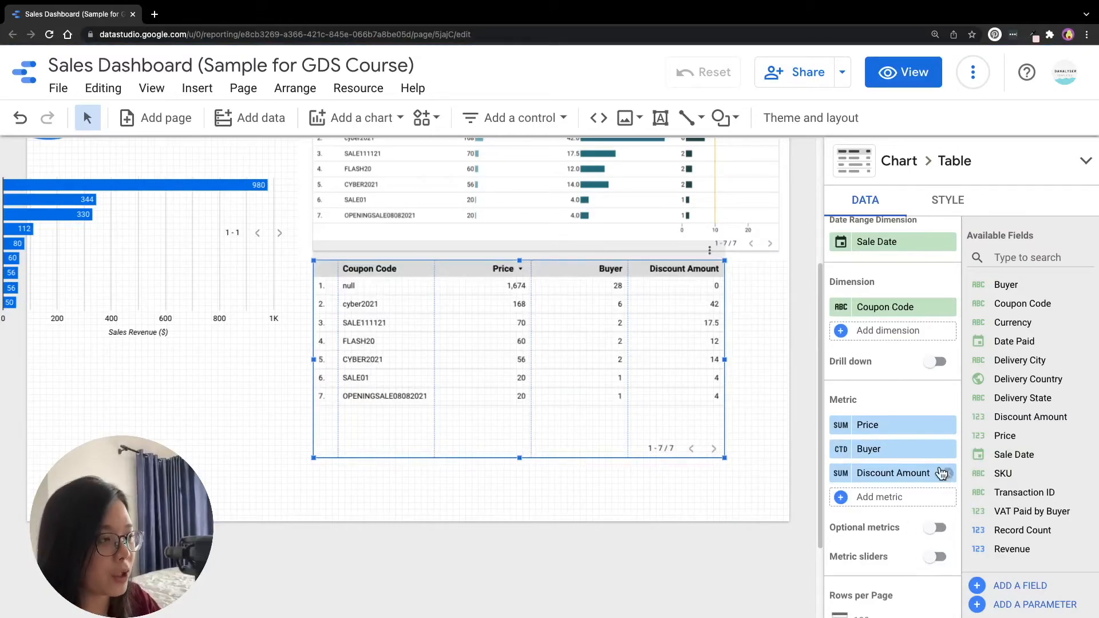
mouse_move(912, 449)
mouse_down()
mouse_move(936, 501)
mouse_move(933, 478)
mouse_move(910, 464)
mouse_up()
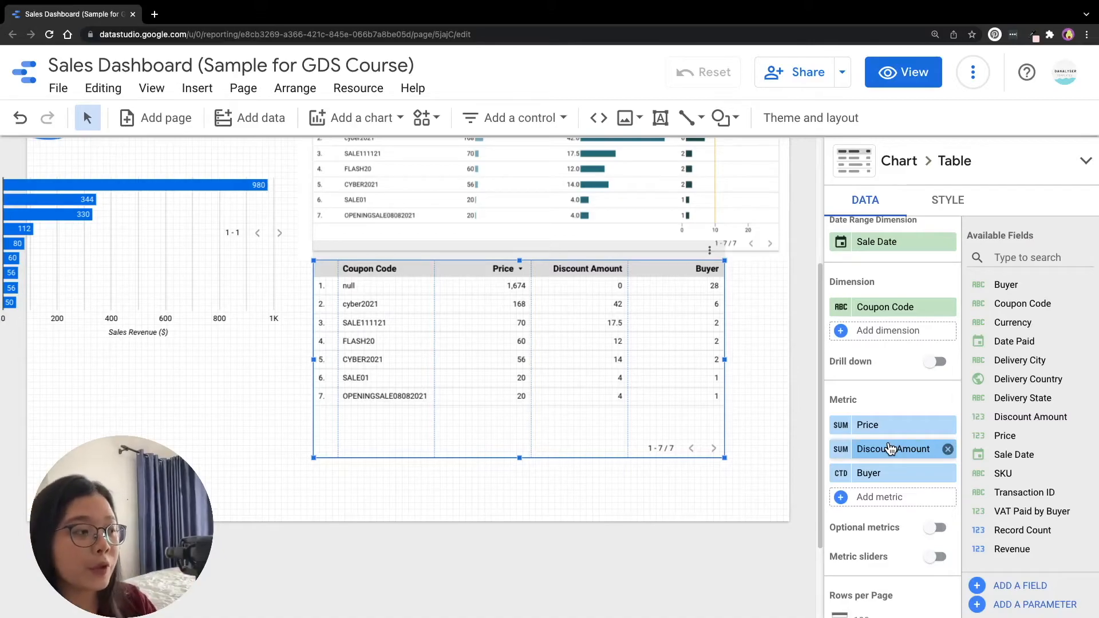
- Try sorting the table by Discount Amount and by ascending Price, and restore the descending Price sort
scroll(889, 448, down, 3)
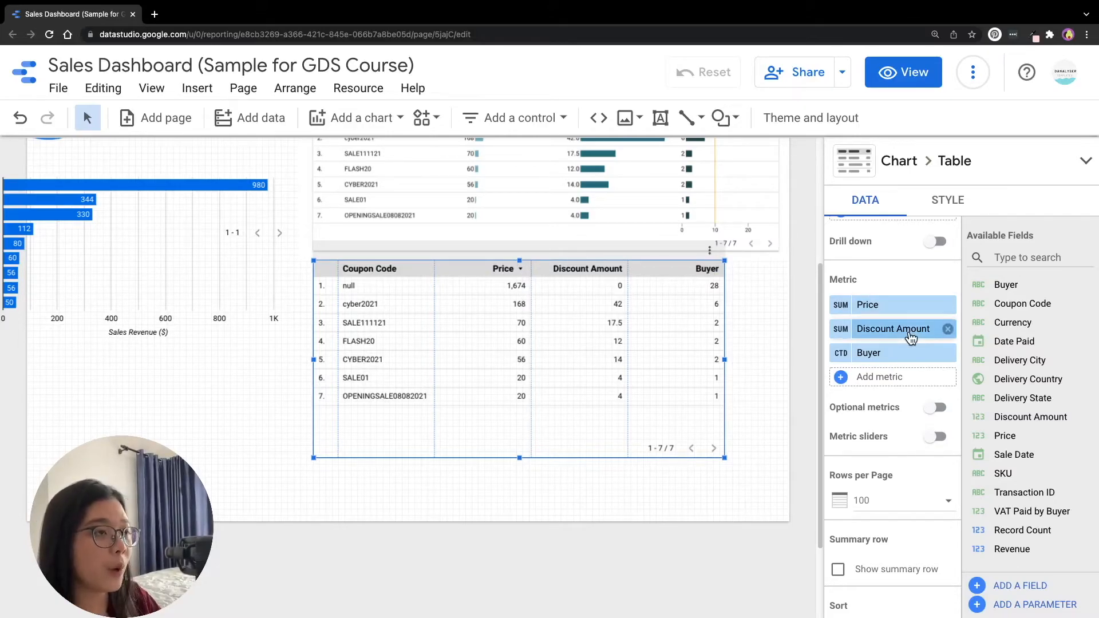
scroll(916, 343, down, 1)
scroll(921, 362, down, 1)
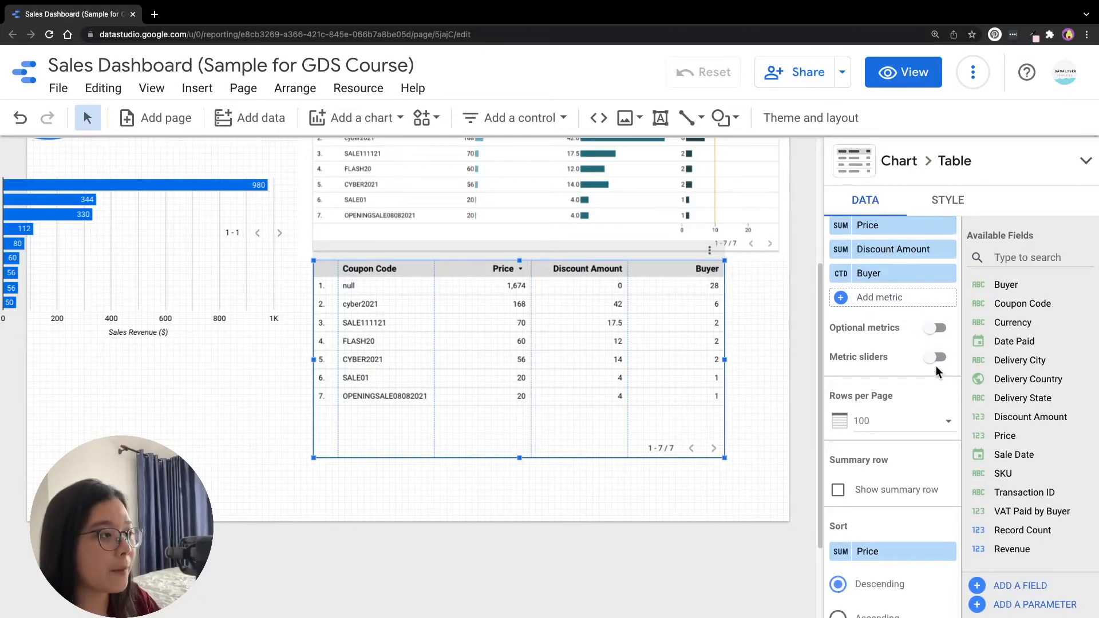
scroll(937, 372, down, 3)
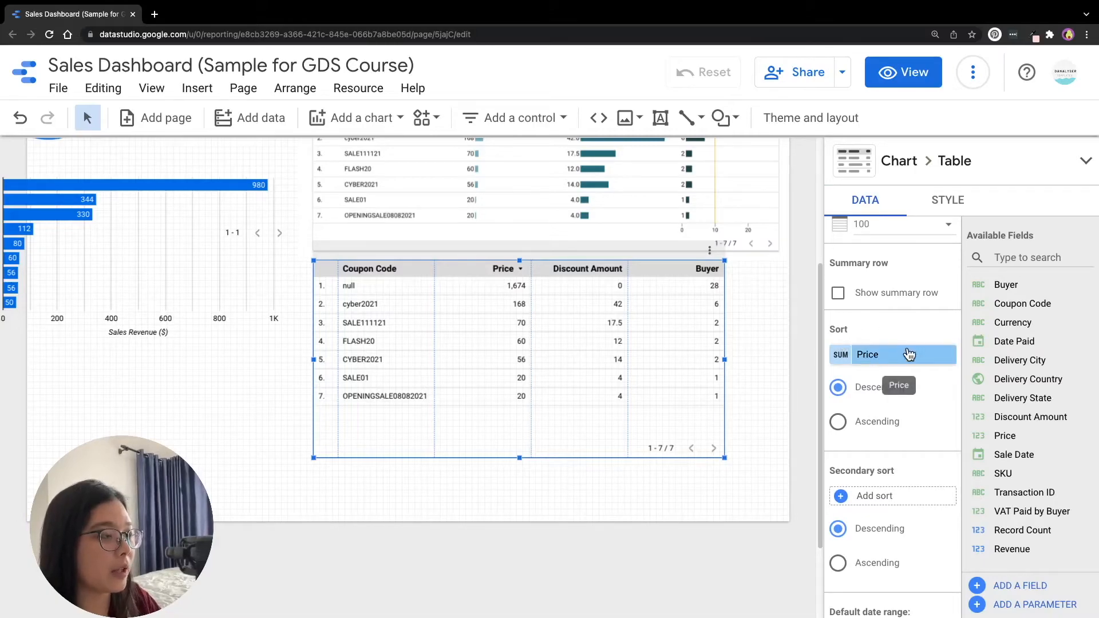
click(867, 356)
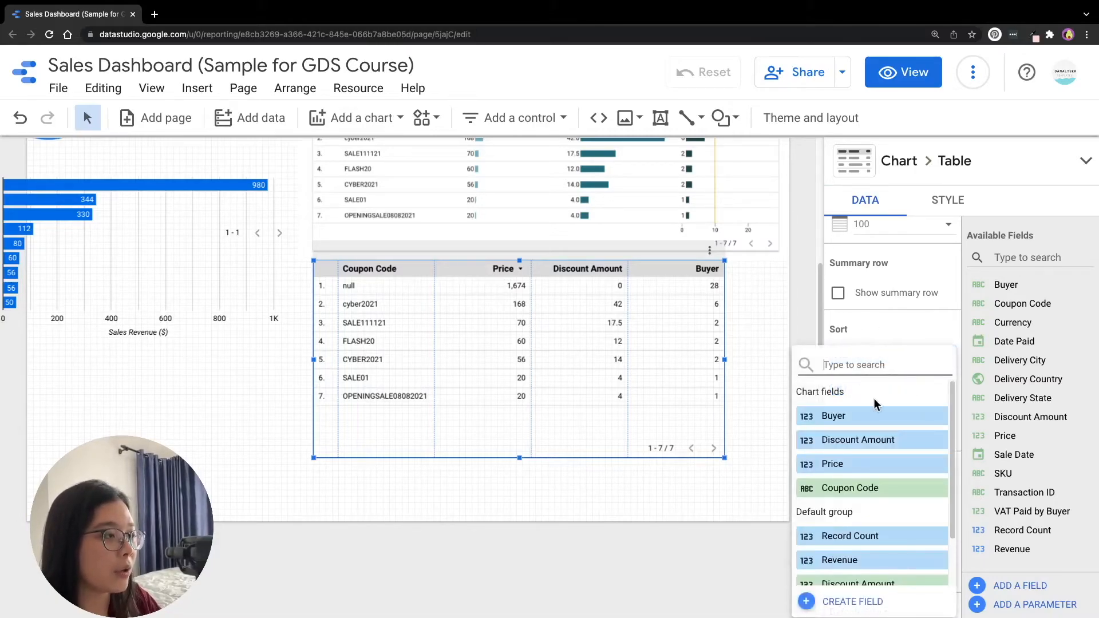
click(863, 440)
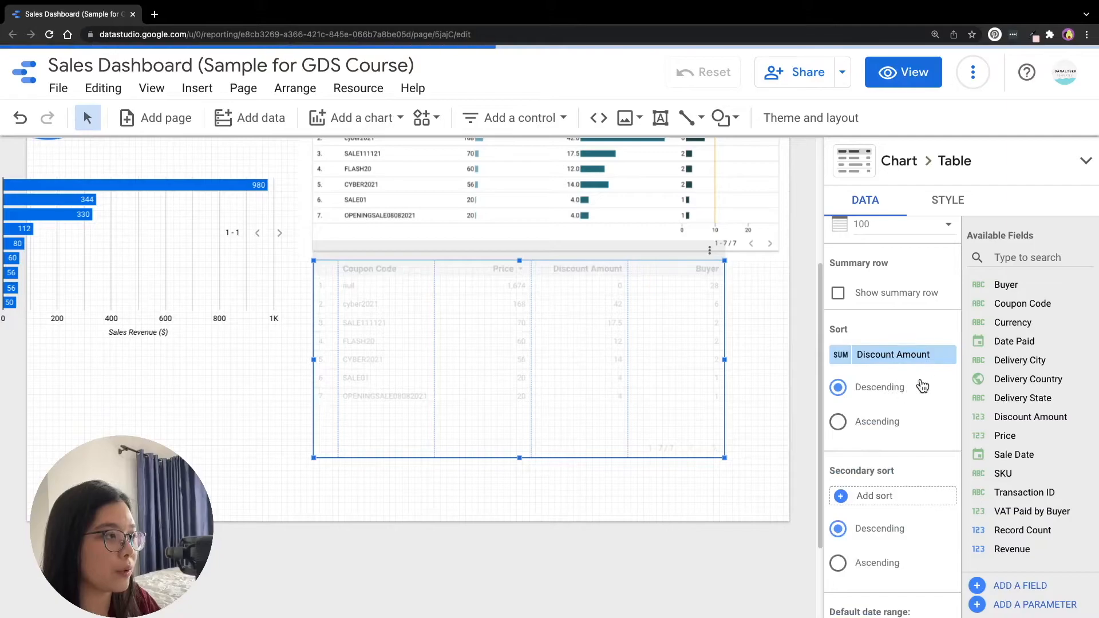
click(874, 355)
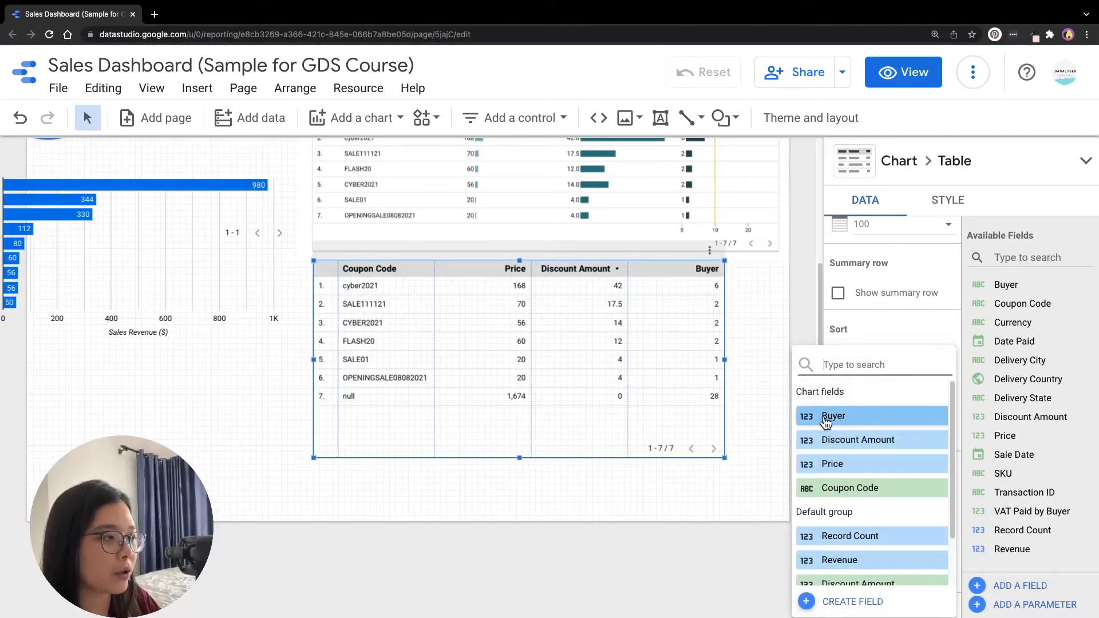
click(863, 465)
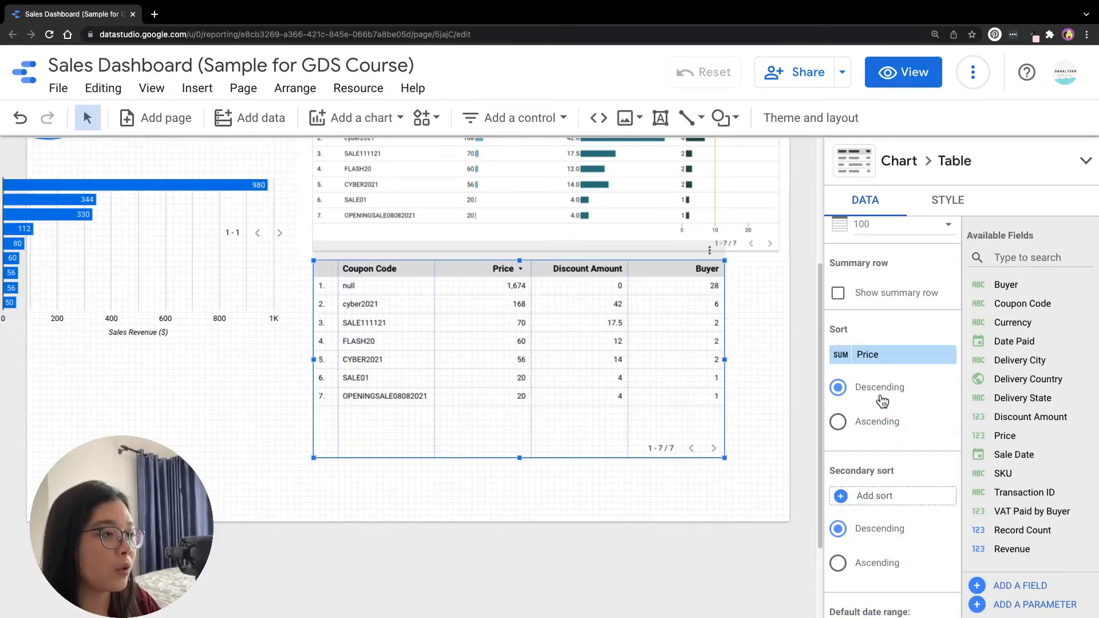
click(867, 425)
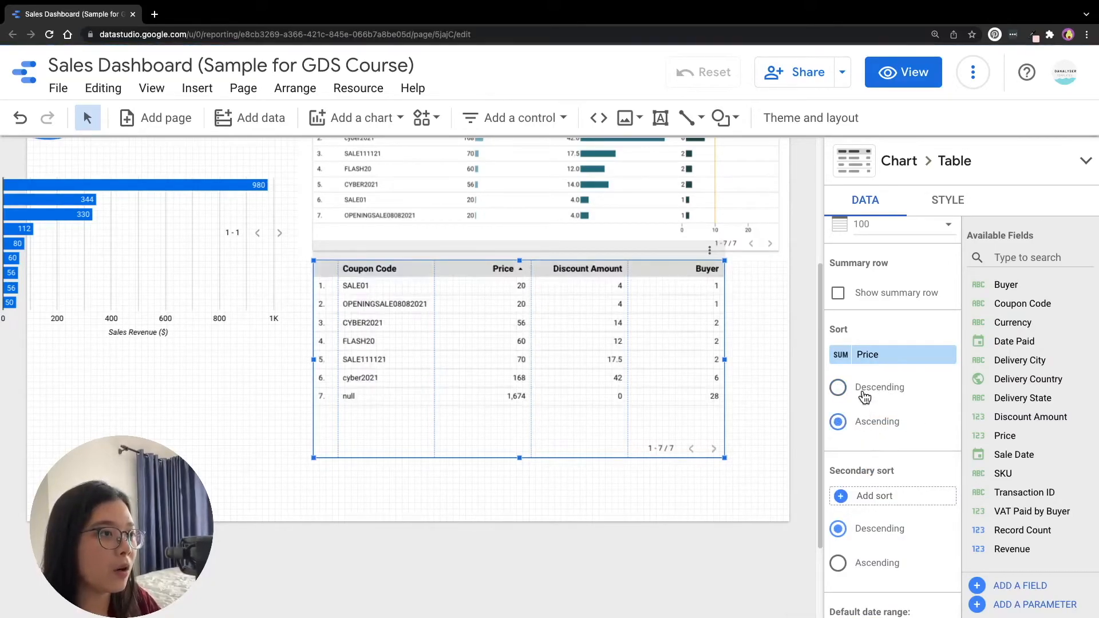
click(864, 395)
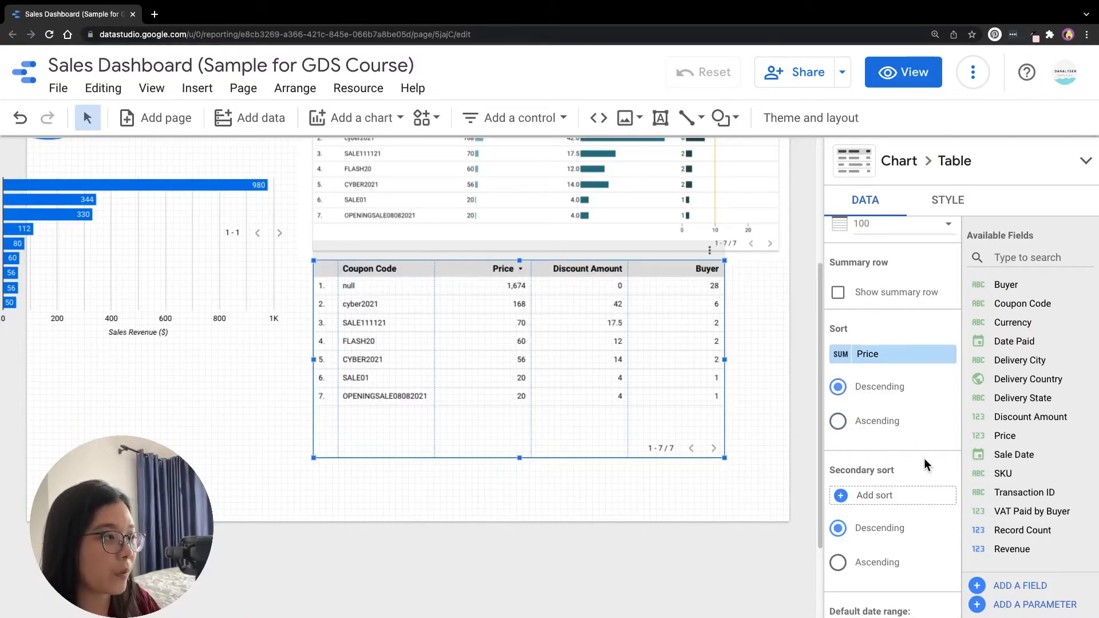
- Examine the fields available for a secondary sort of the table without choosing one
scroll(924, 458, down, 2)
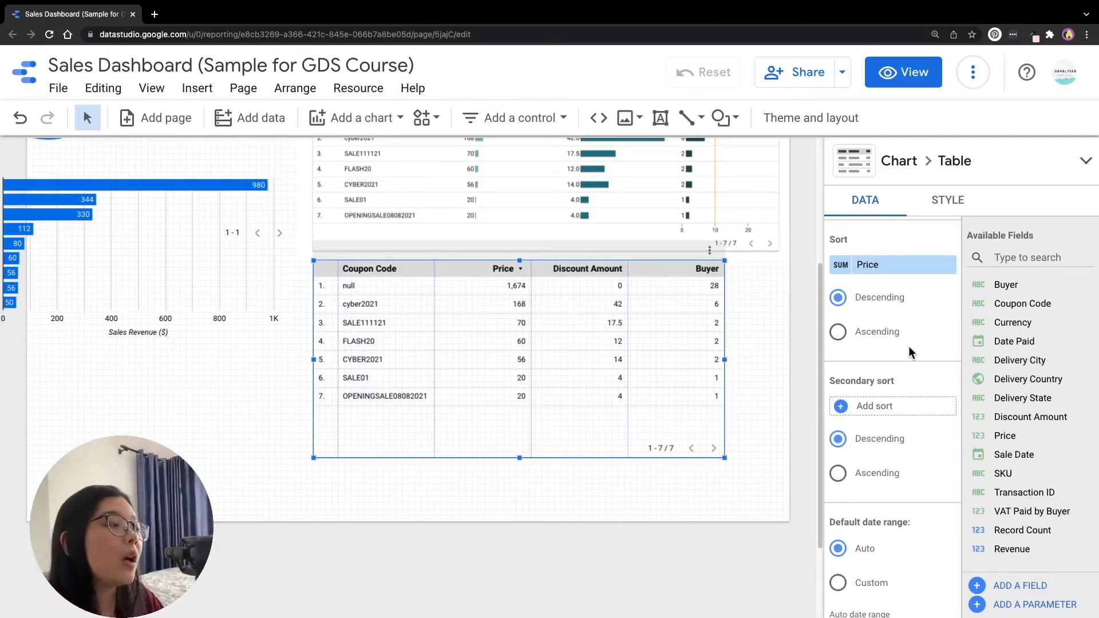
scroll(912, 354, down, 1)
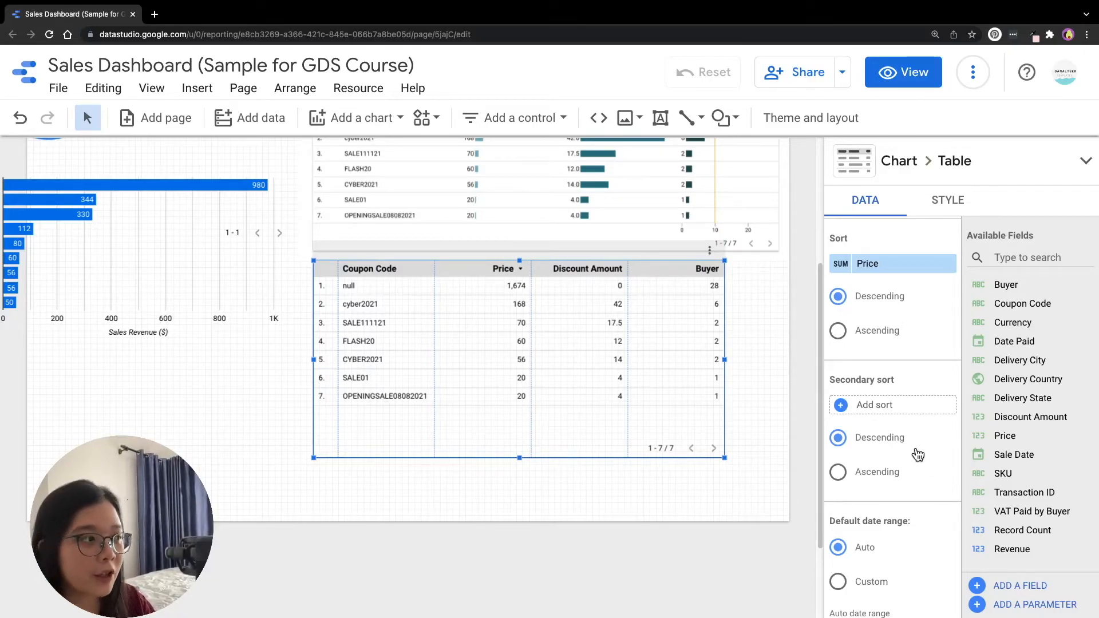
click(864, 412)
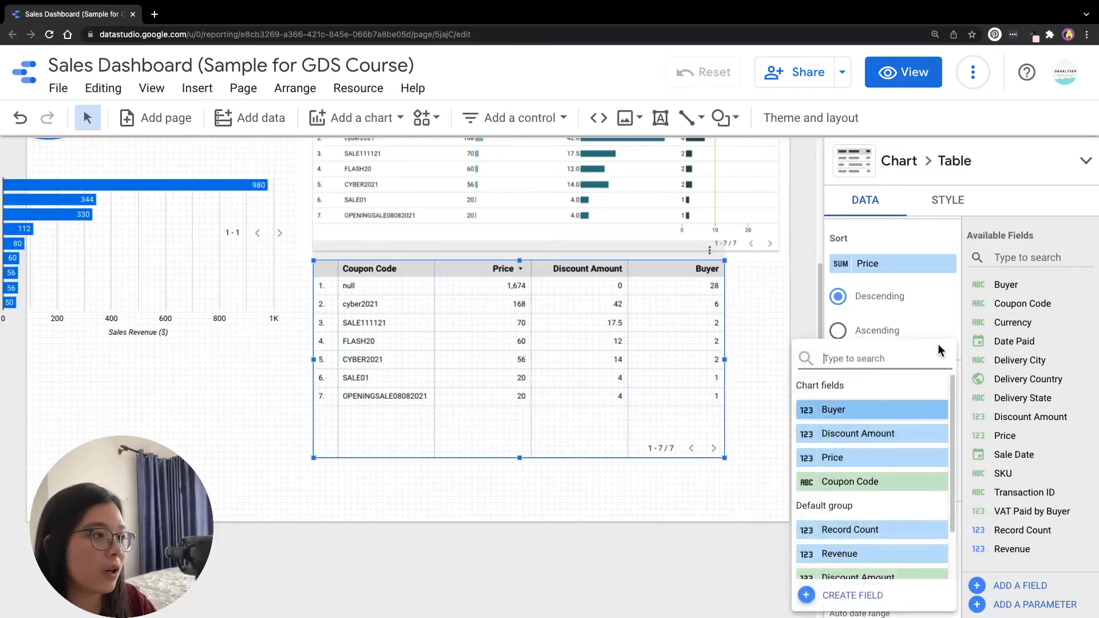
click(946, 322)
scroll(928, 421, down, 1)
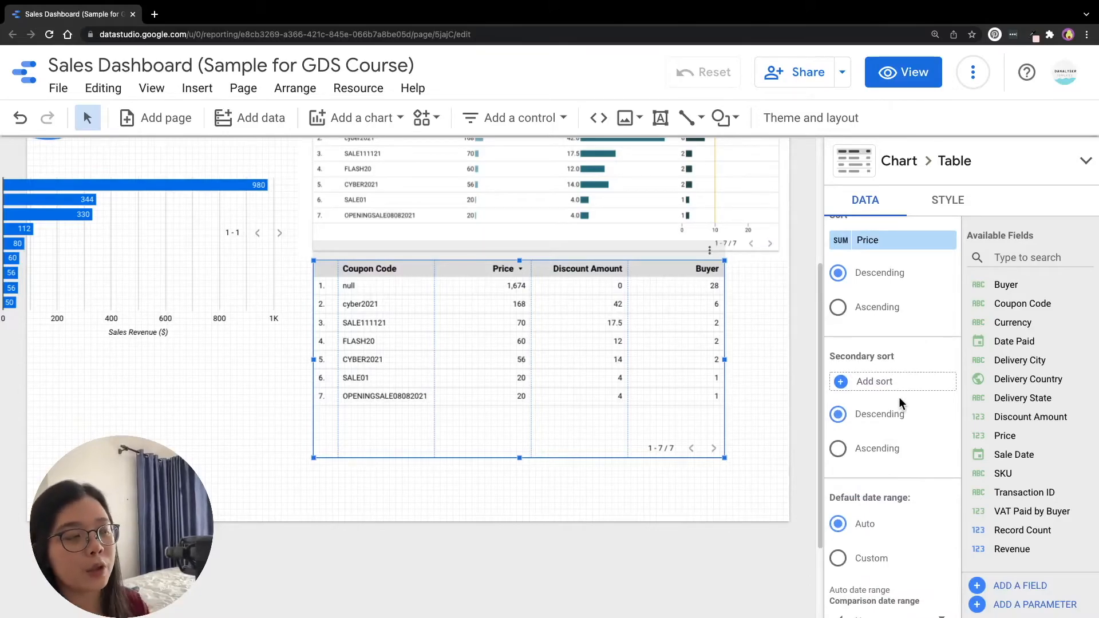
- Rename the table's Price metric as "Sales Revenue ($)", matching the header in the reference image
scroll(899, 401, up, 2)
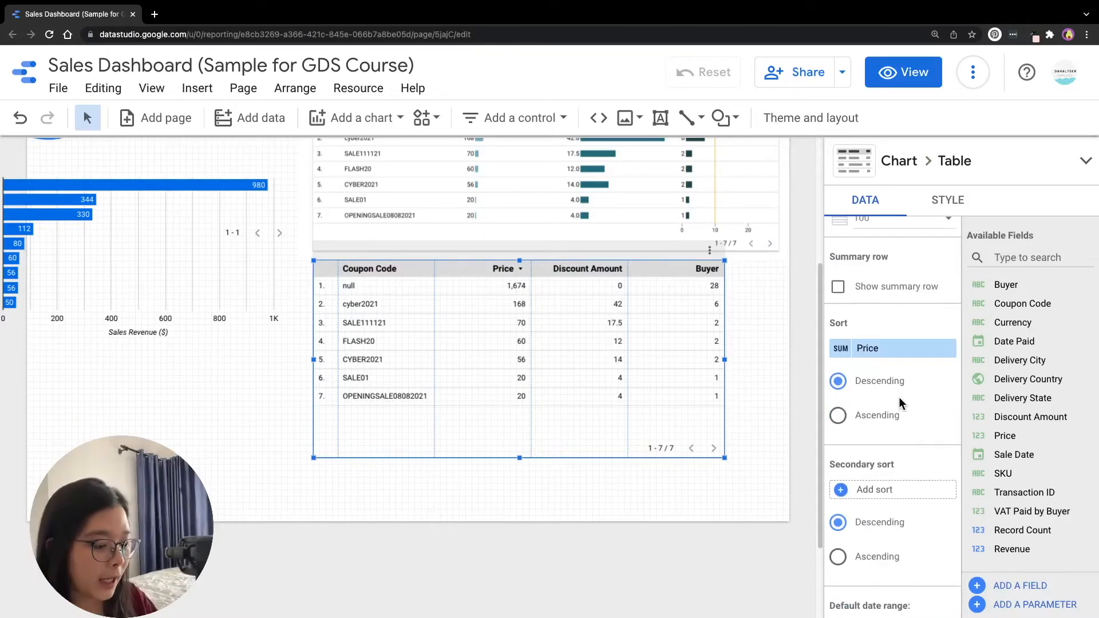
scroll(899, 397, up, 8)
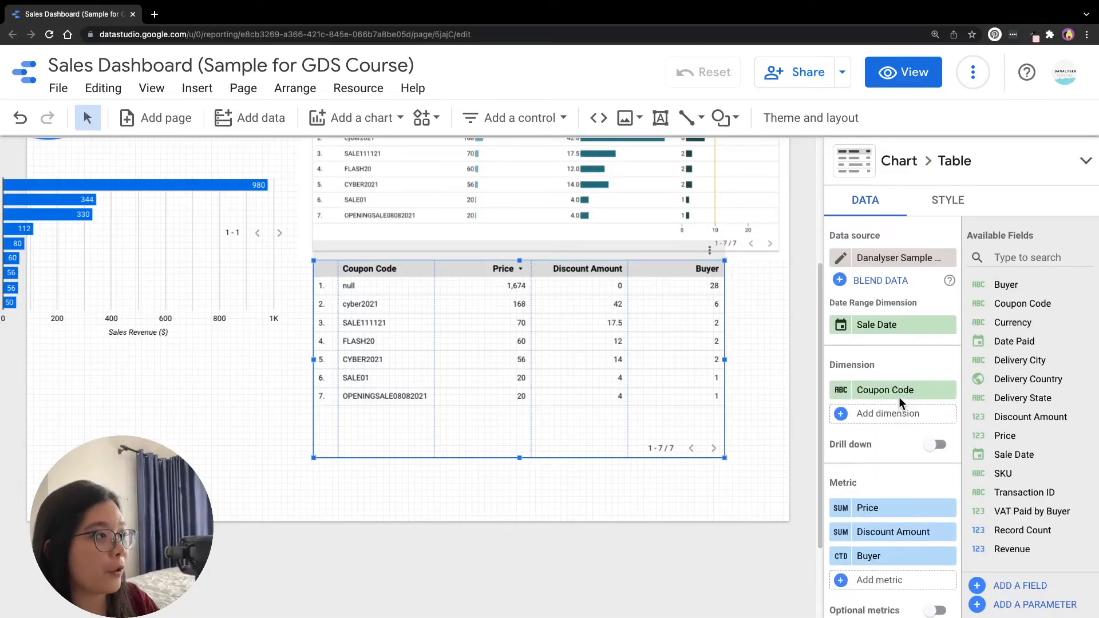
scroll(874, 324, down, 1)
scroll(874, 325, down, 2)
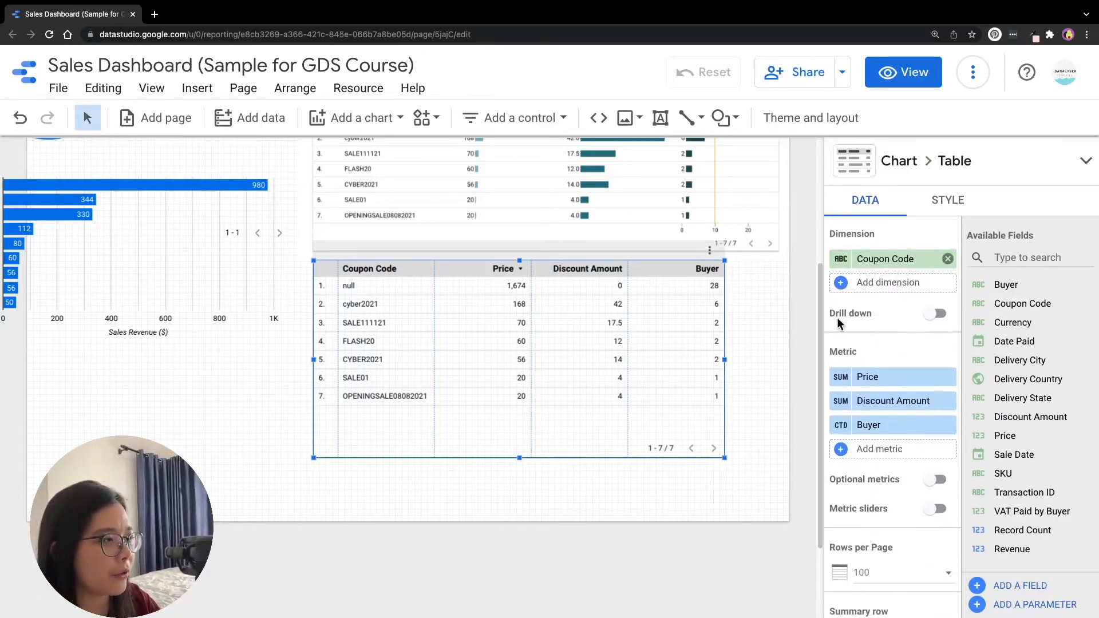
click(839, 377)
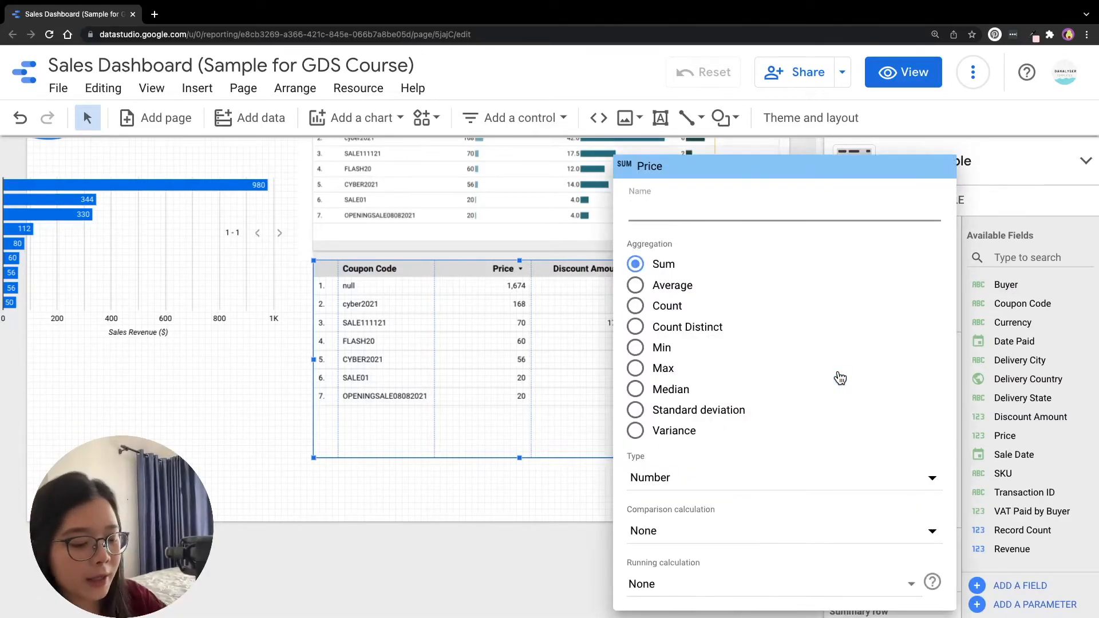
text(Sales Revenu)
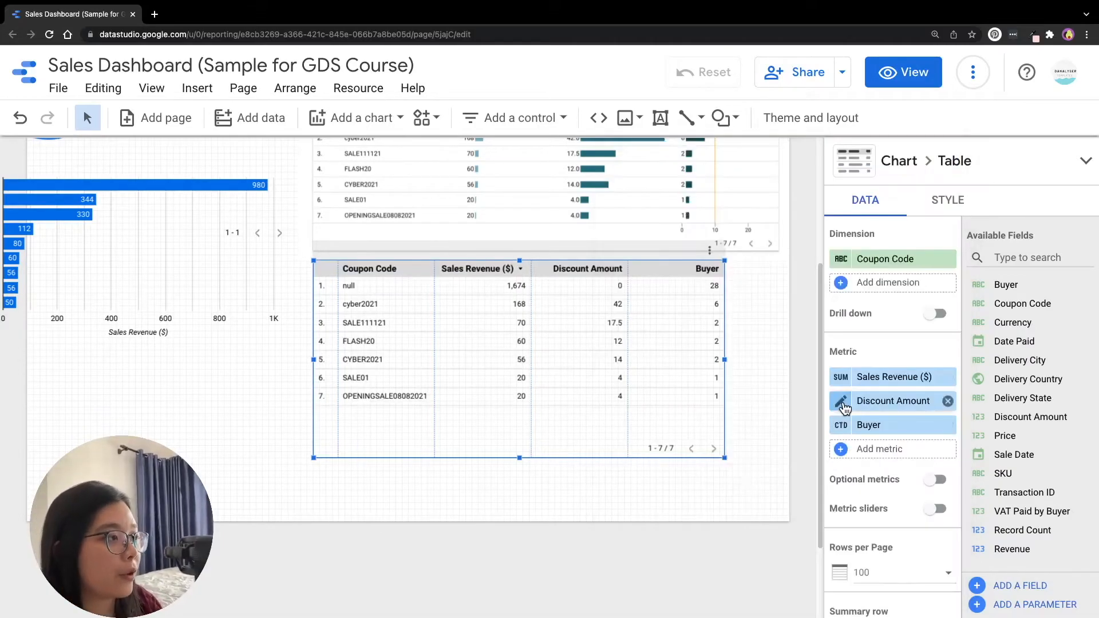
scroll(726, 314, up, 3)
scroll(725, 314, down, 2)
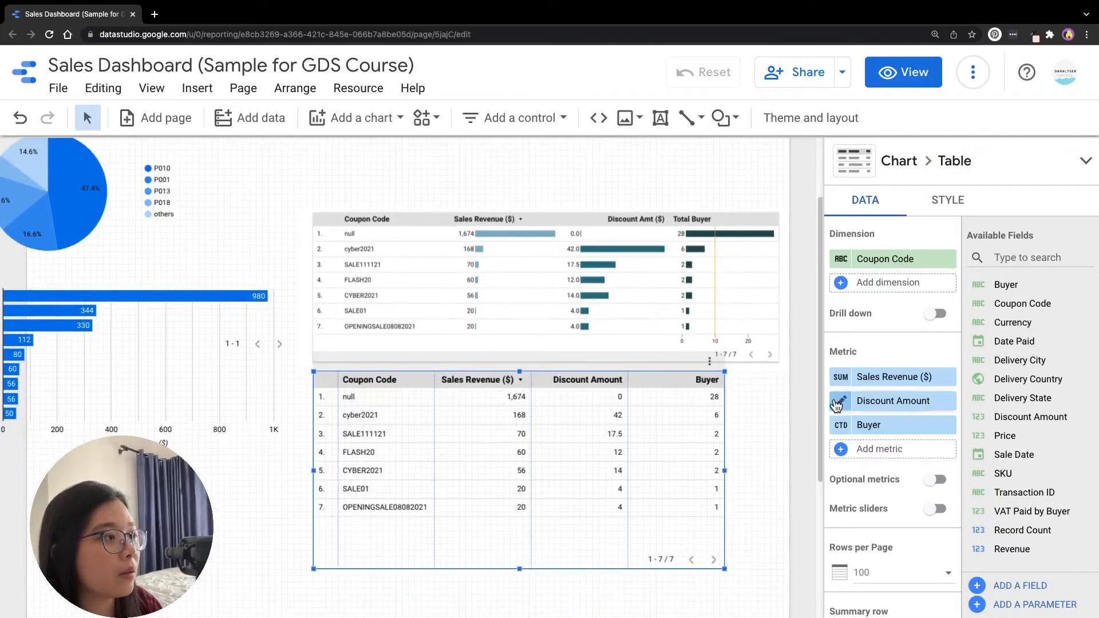
- Rename the table's Discount Amount metric as "Discount Amount ($)" and its Buyer metric as "Total Buyers"
click(839, 401)
text(Discount Amount ()
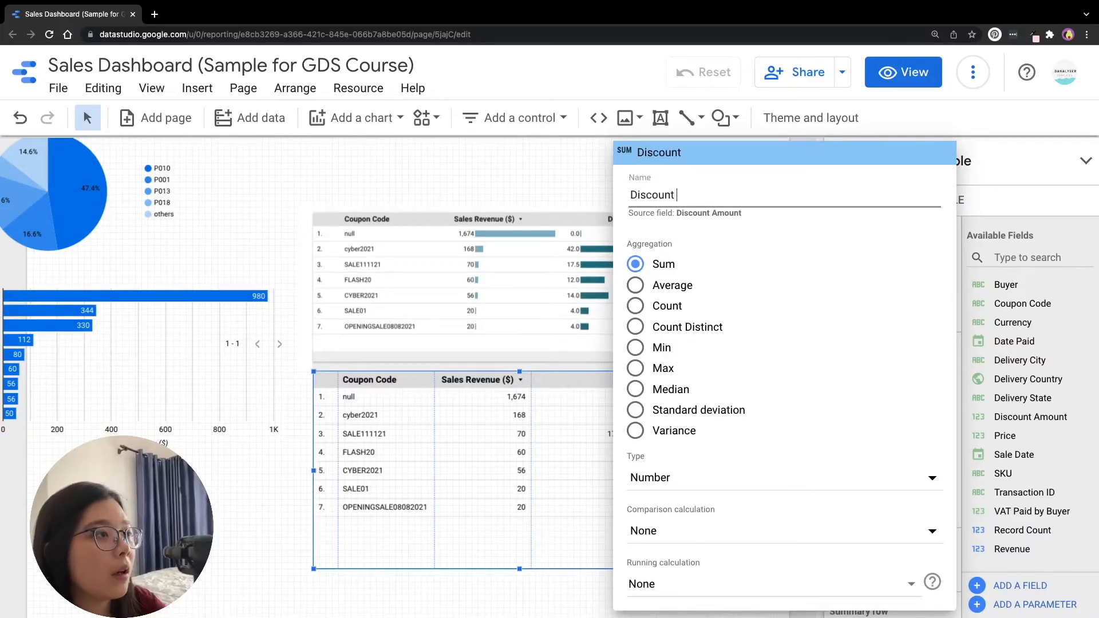
key(Return)
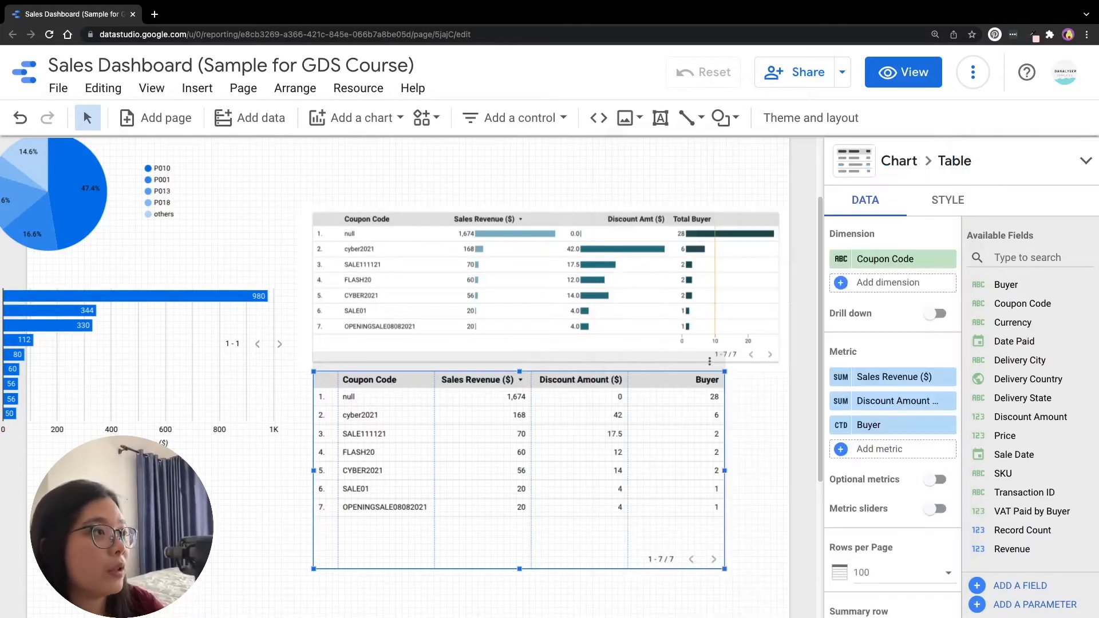
click(841, 425)
text(Total Buyer)
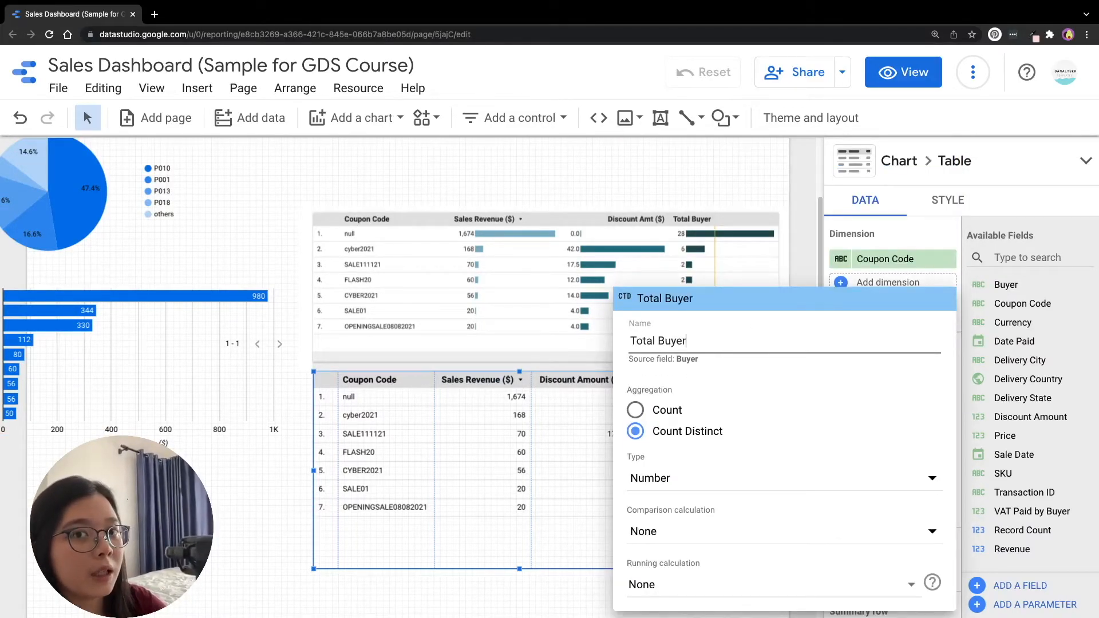
text(s)
key(Return)
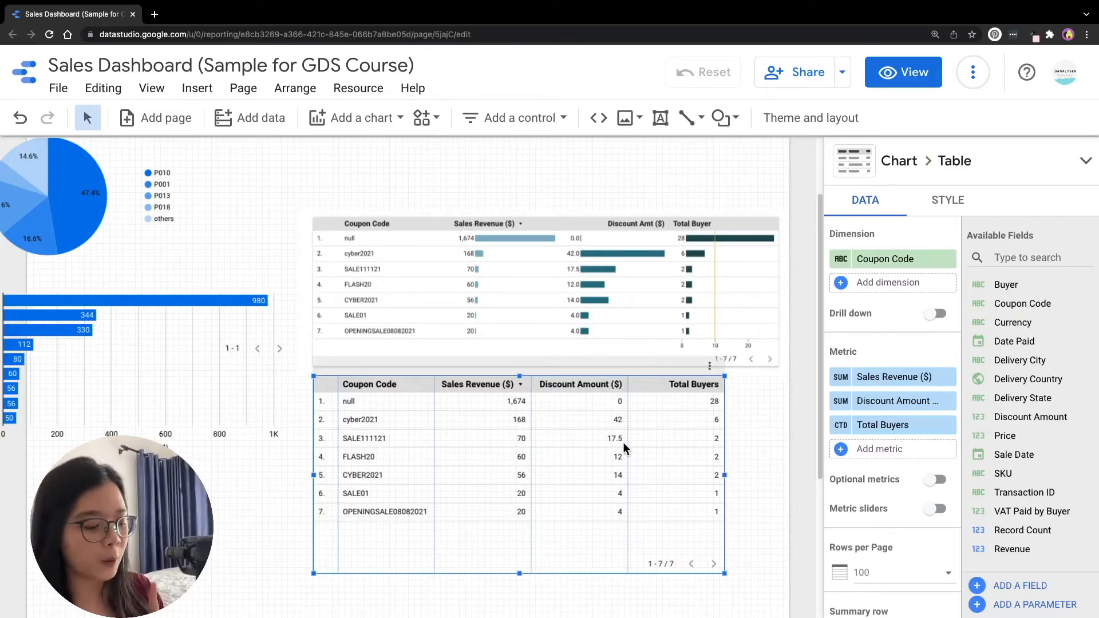
- Try a decimal precision of 1 on the table's Sales Revenue column and restore the auto precision
click(950, 200)
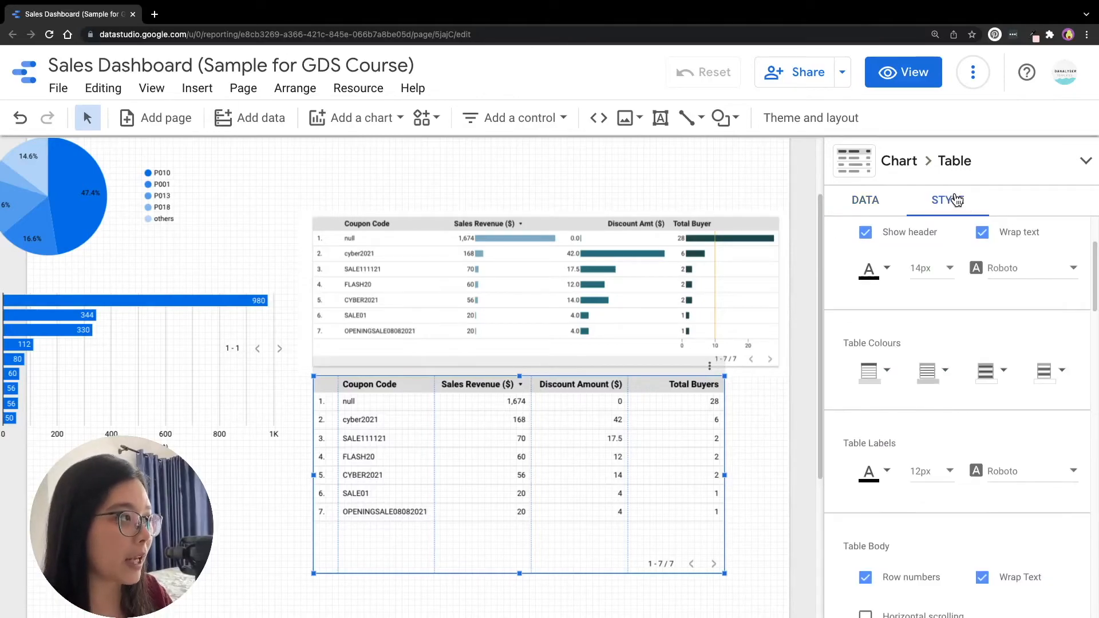
scroll(1053, 309, down, 3)
scroll(1053, 309, down, 7)
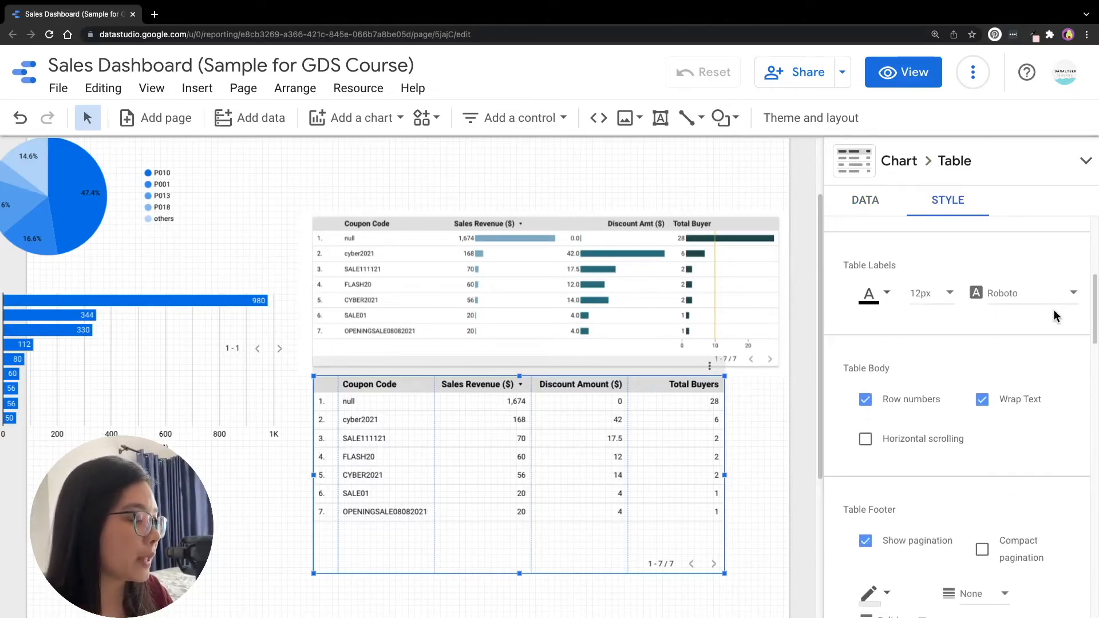
scroll(1056, 316, down, 5)
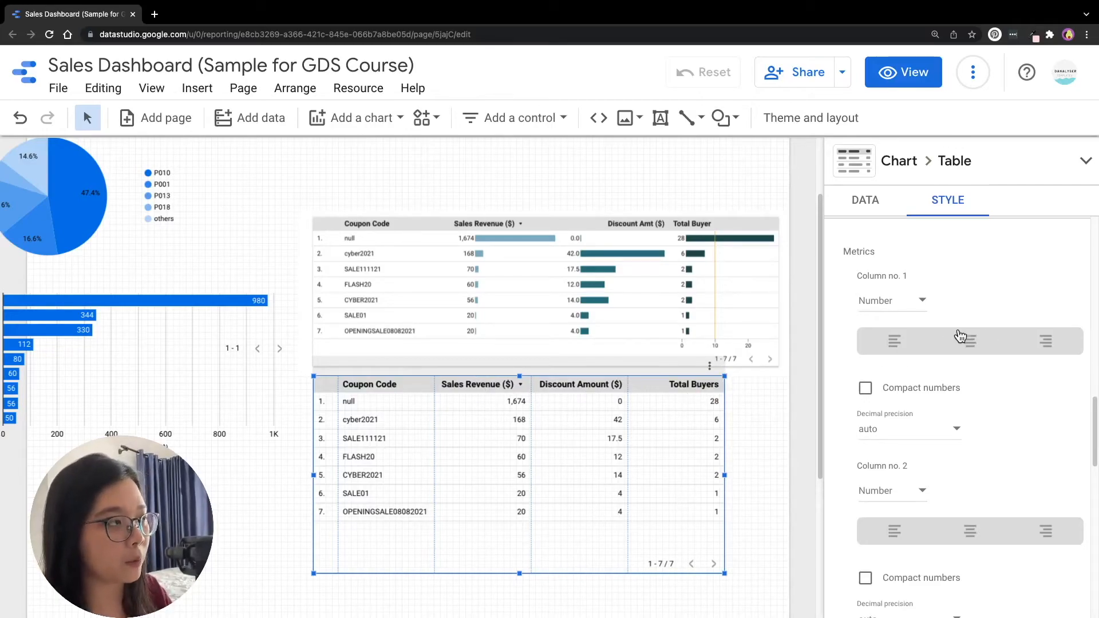
scroll(880, 269, down, 1)
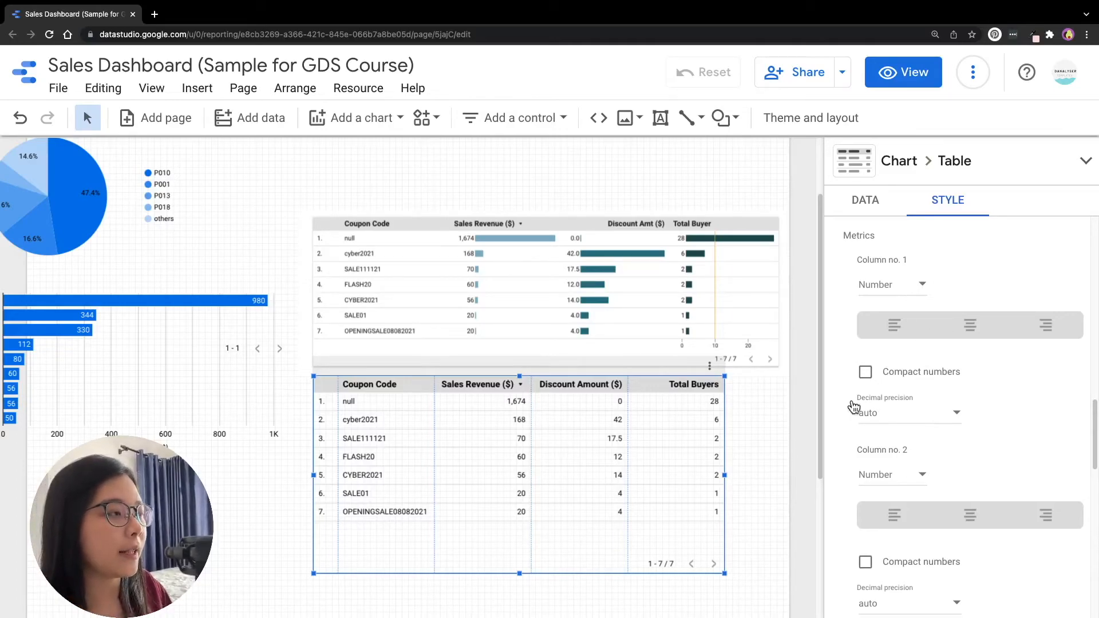
click(900, 418)
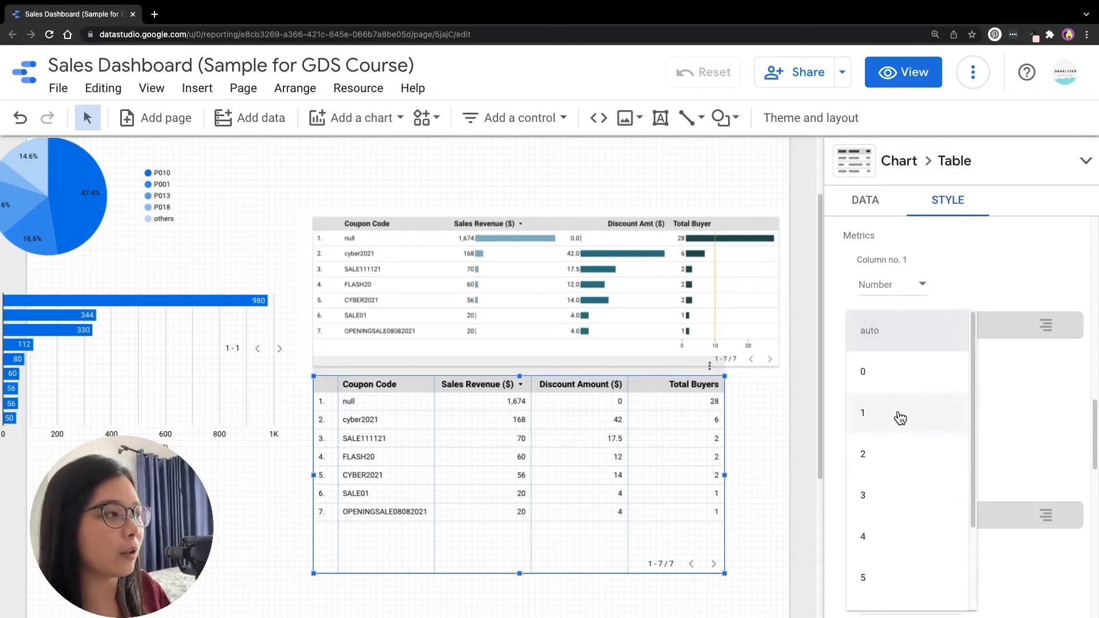
click(899, 417)
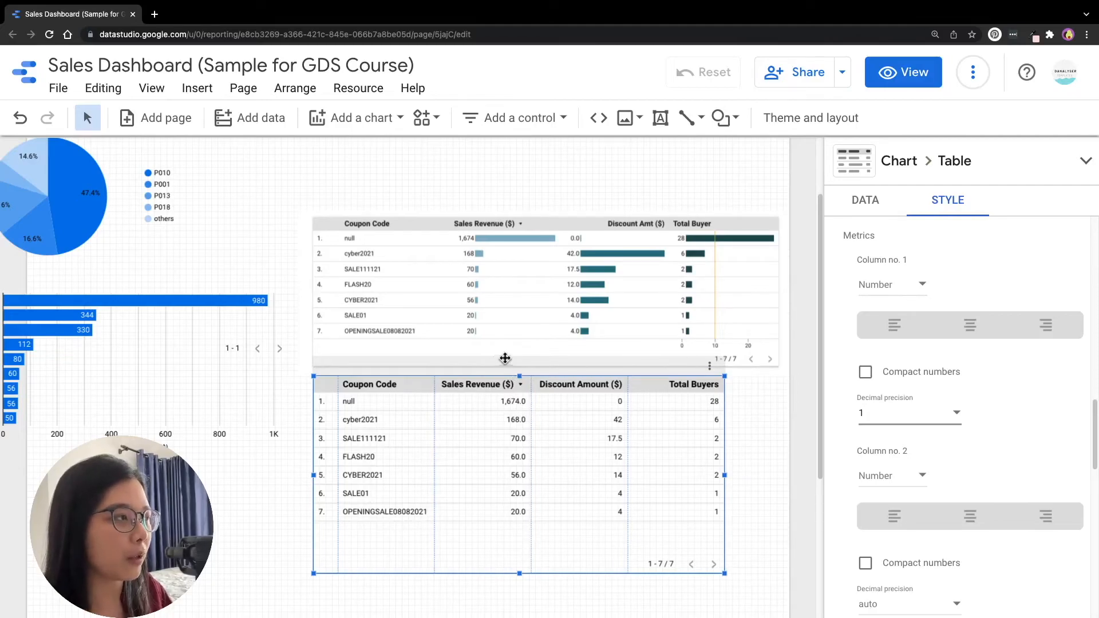
click(929, 416)
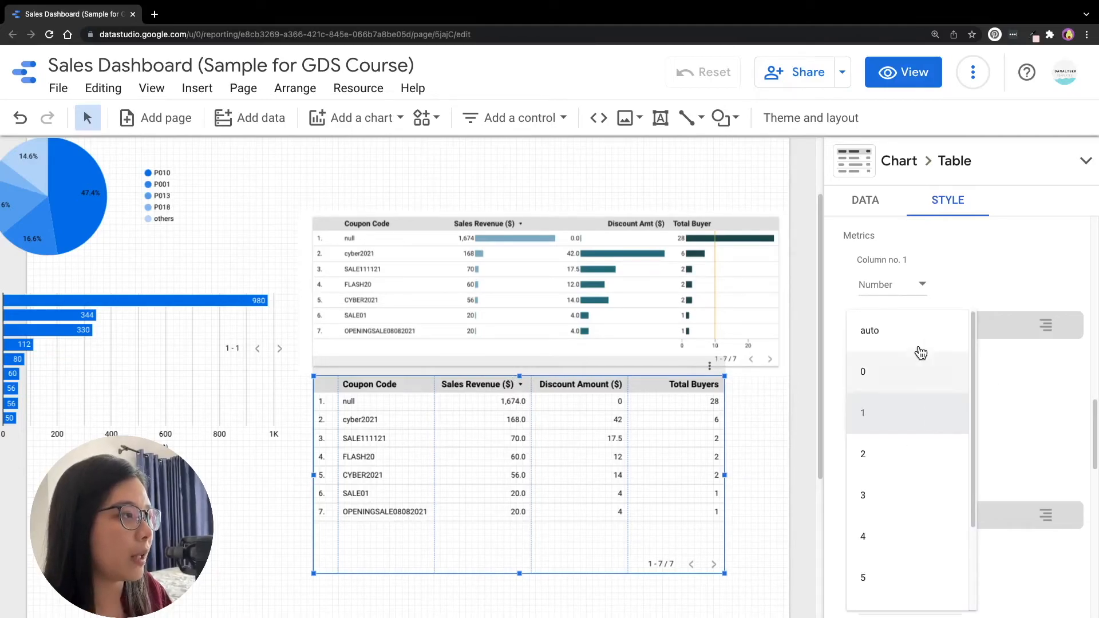
click(917, 336)
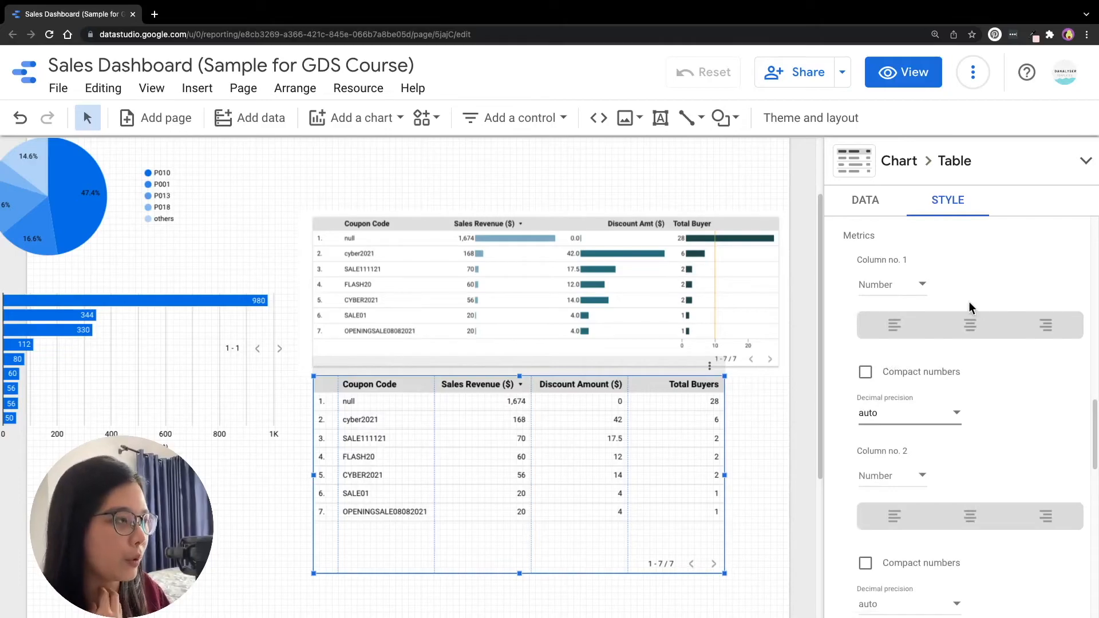
- Set the decimal precision of the table's Discount Amount column to 1
scroll(968, 300, down, 1)
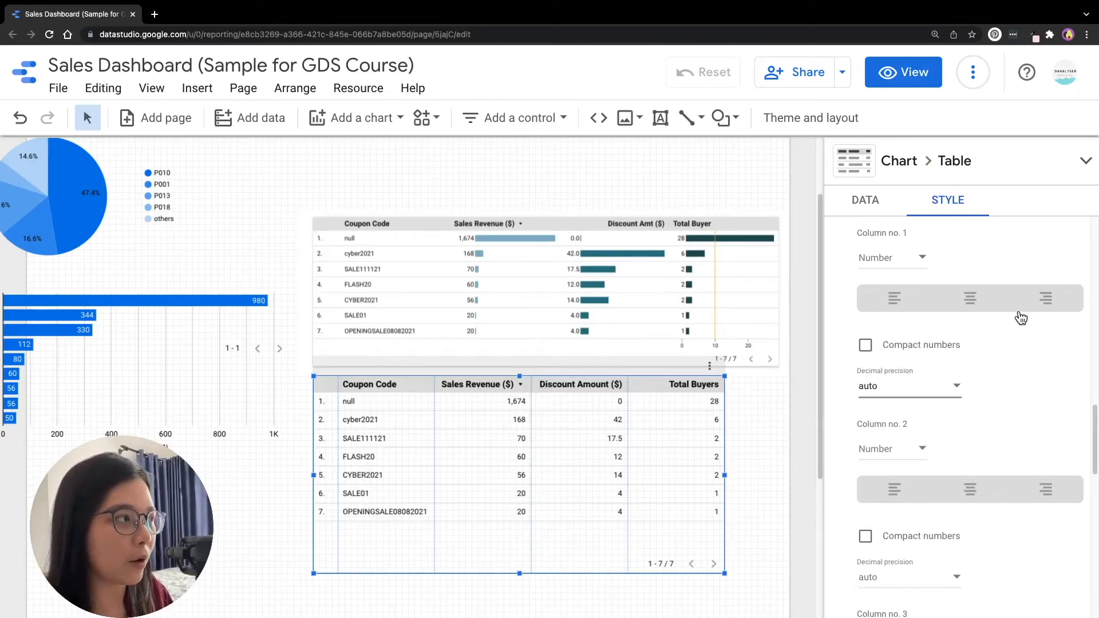
scroll(1033, 312, down, 3)
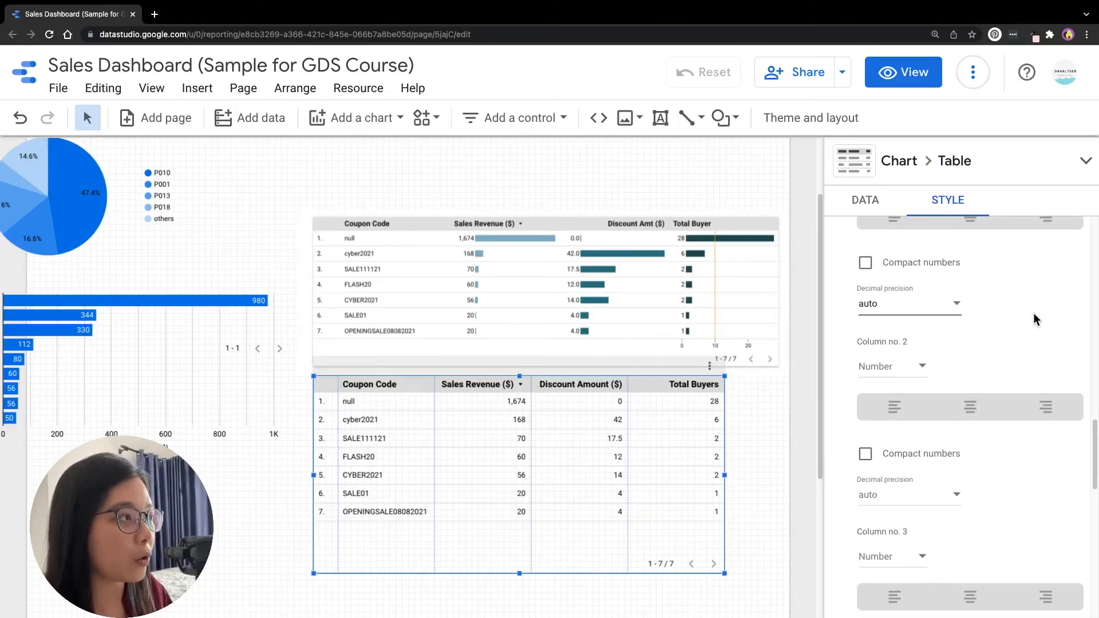
scroll(1032, 312, down, 4)
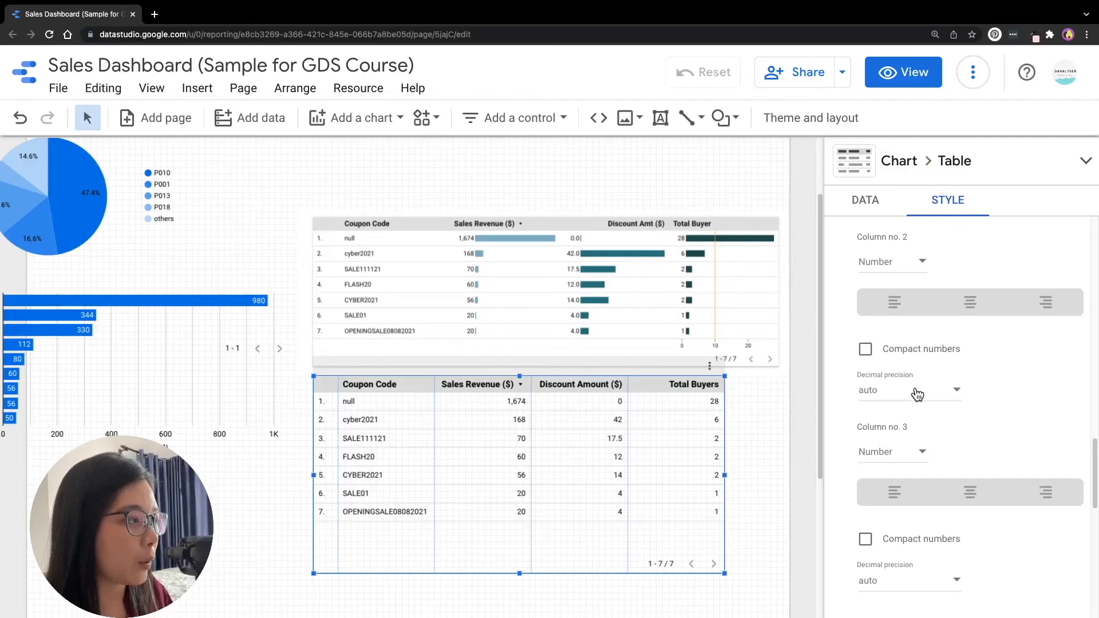
click(892, 383)
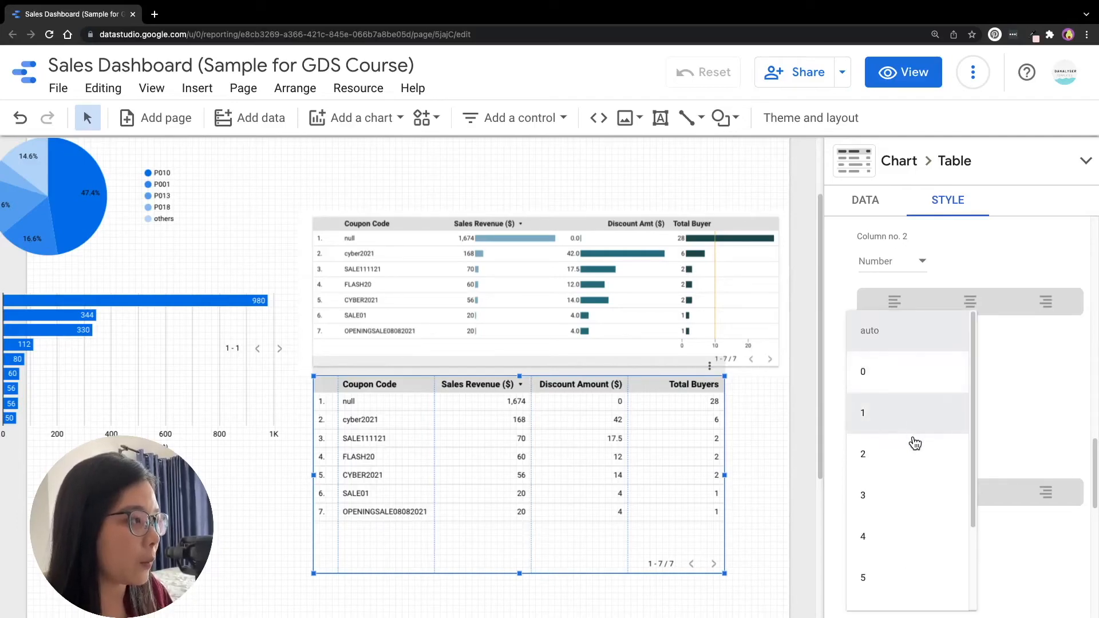
click(946, 400)
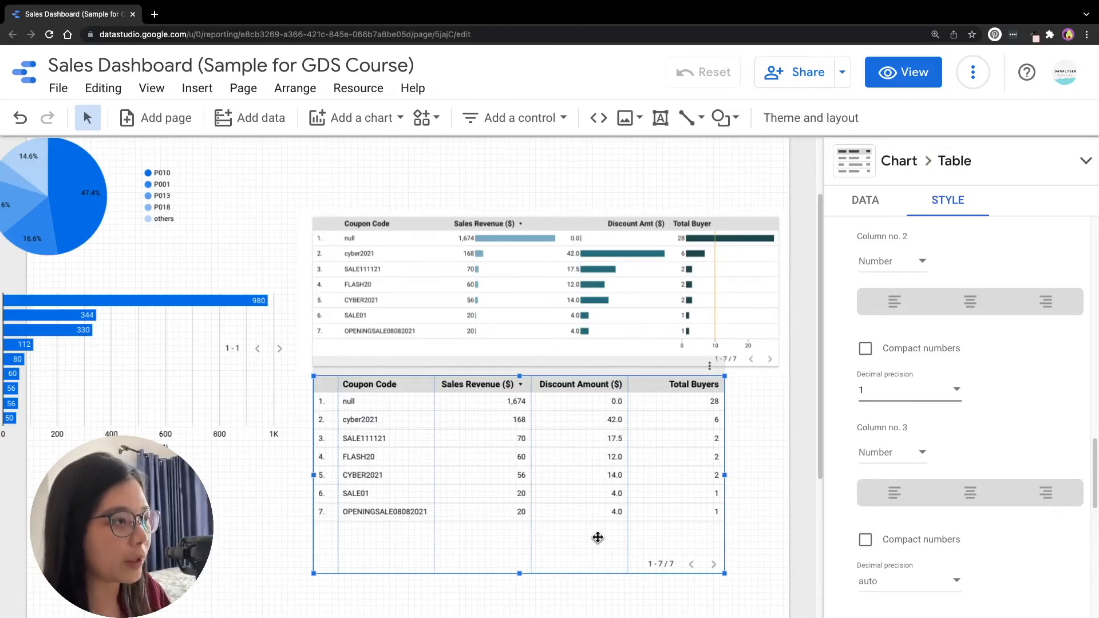
- Left-align the Sales Revenue, Discount Amount and Total Buyers columns of the coupon code table
scroll(1052, 389, up, 1)
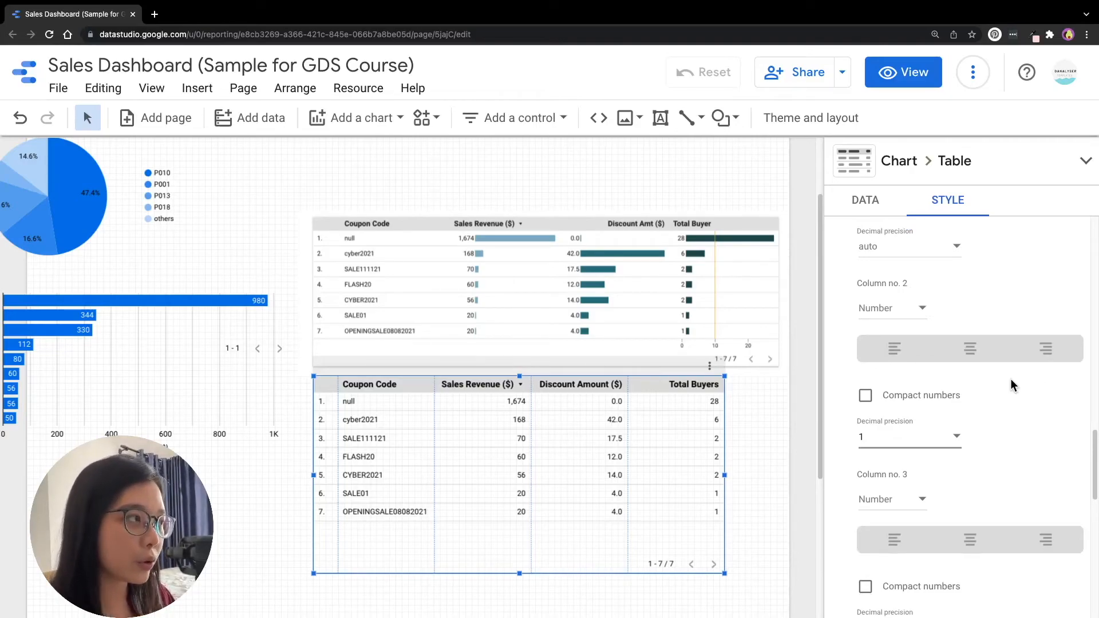
scroll(1011, 386, up, 1)
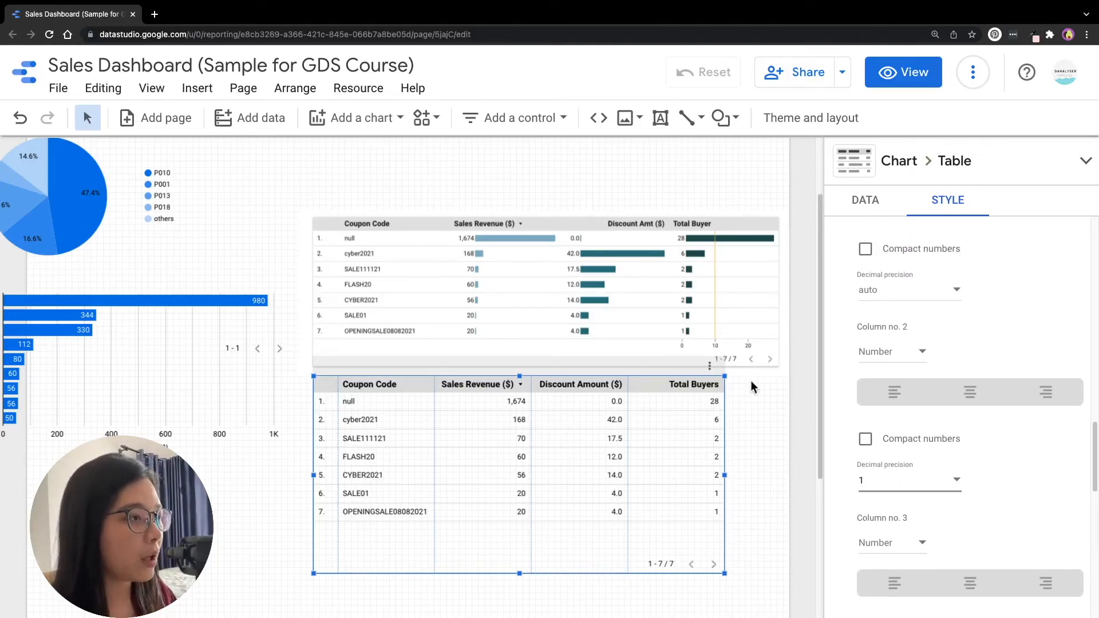
scroll(940, 335, up, 3)
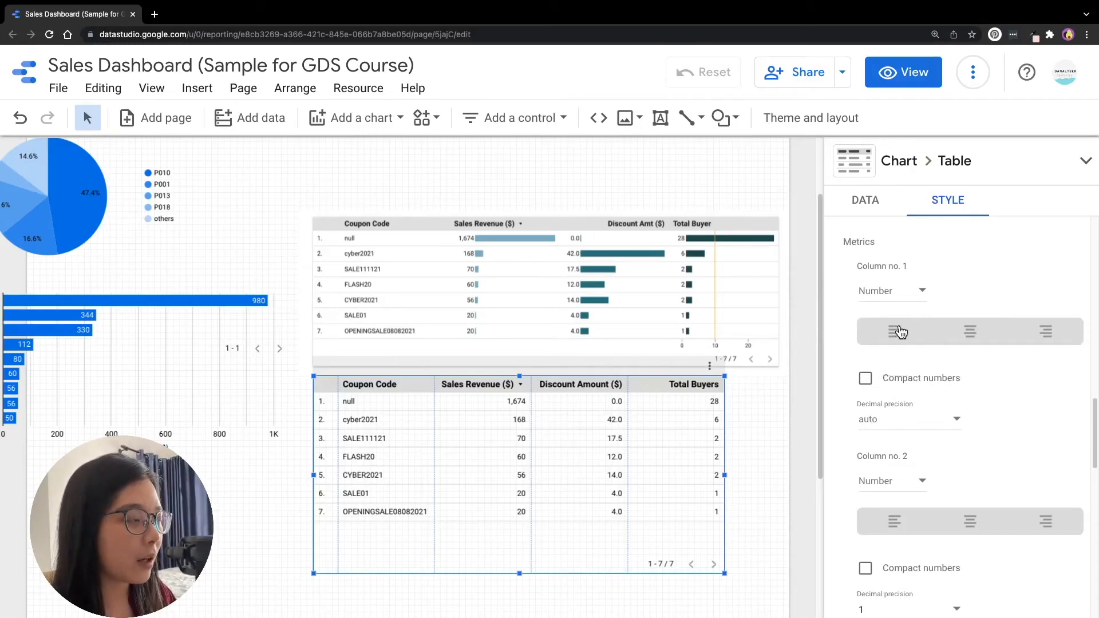
click(900, 332)
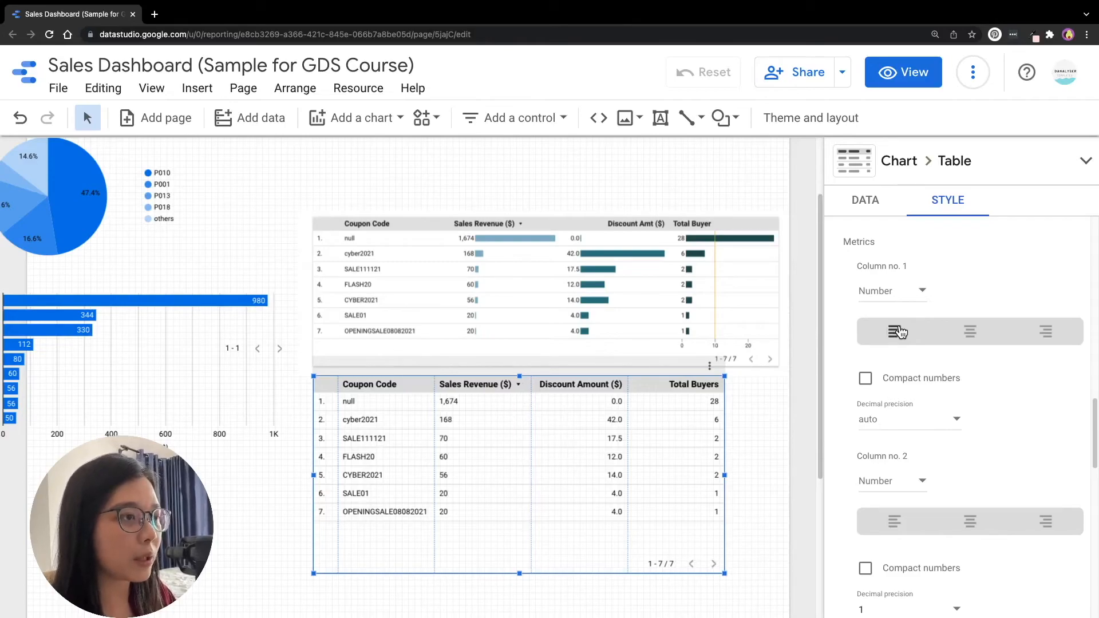
click(892, 521)
scroll(954, 444, down, 2)
scroll(955, 443, down, 2)
click(894, 496)
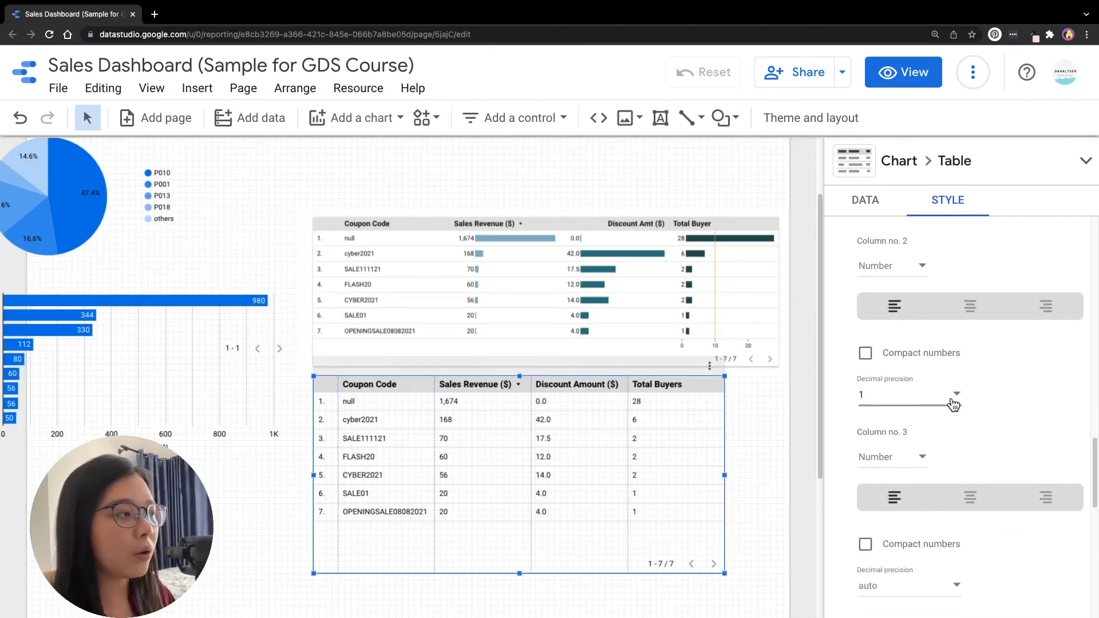
- Try centre and right alignment on the Total Buyers column and restore its left alignment
click(971, 497)
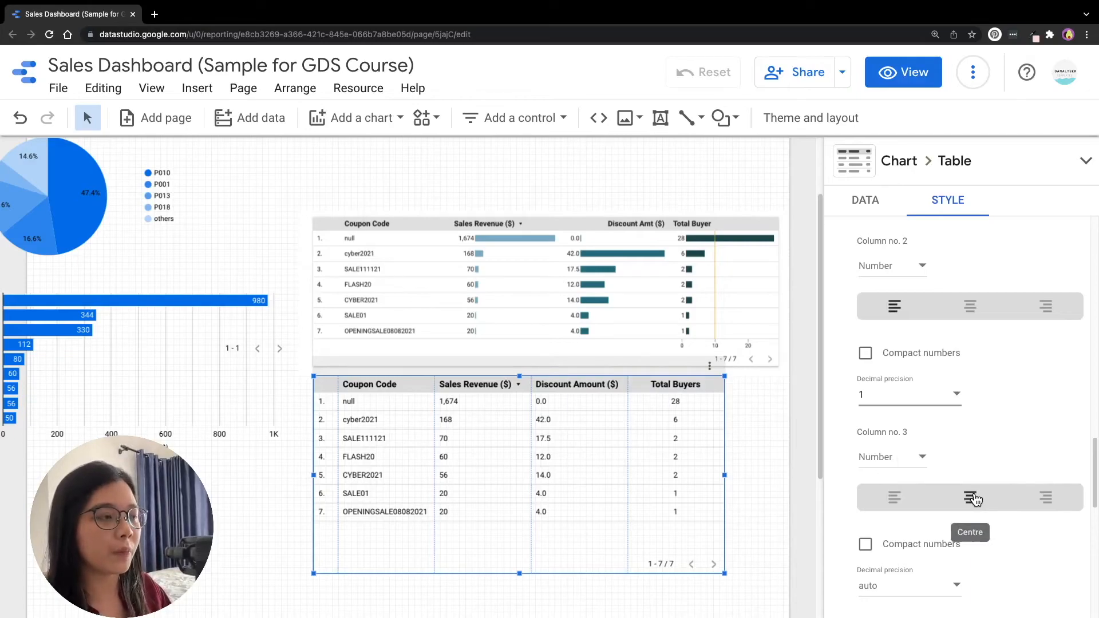
click(1045, 498)
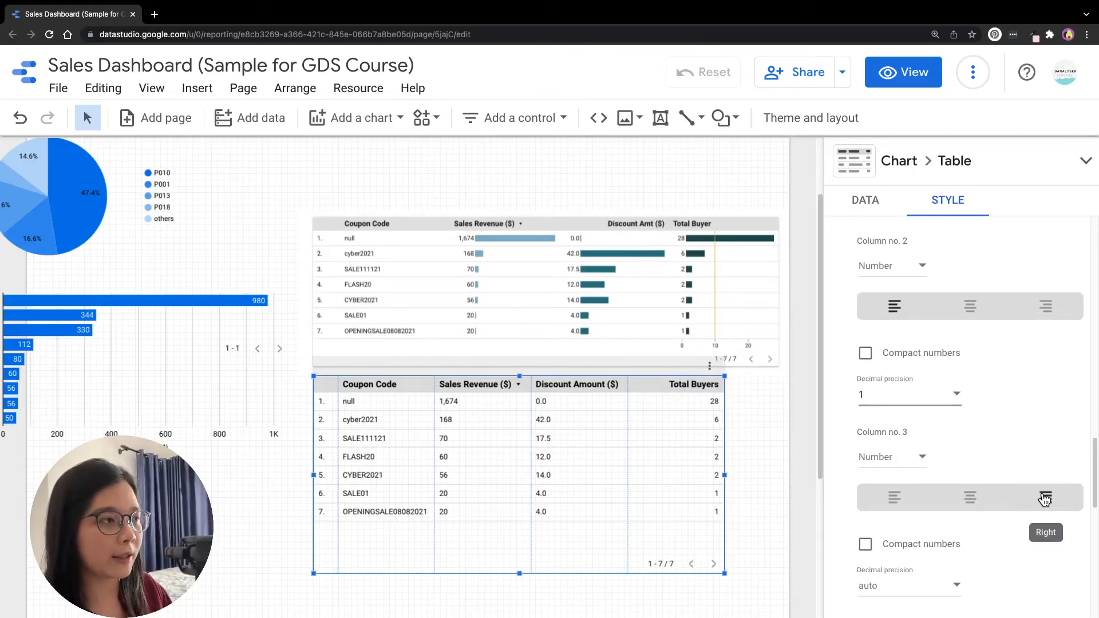
click(893, 497)
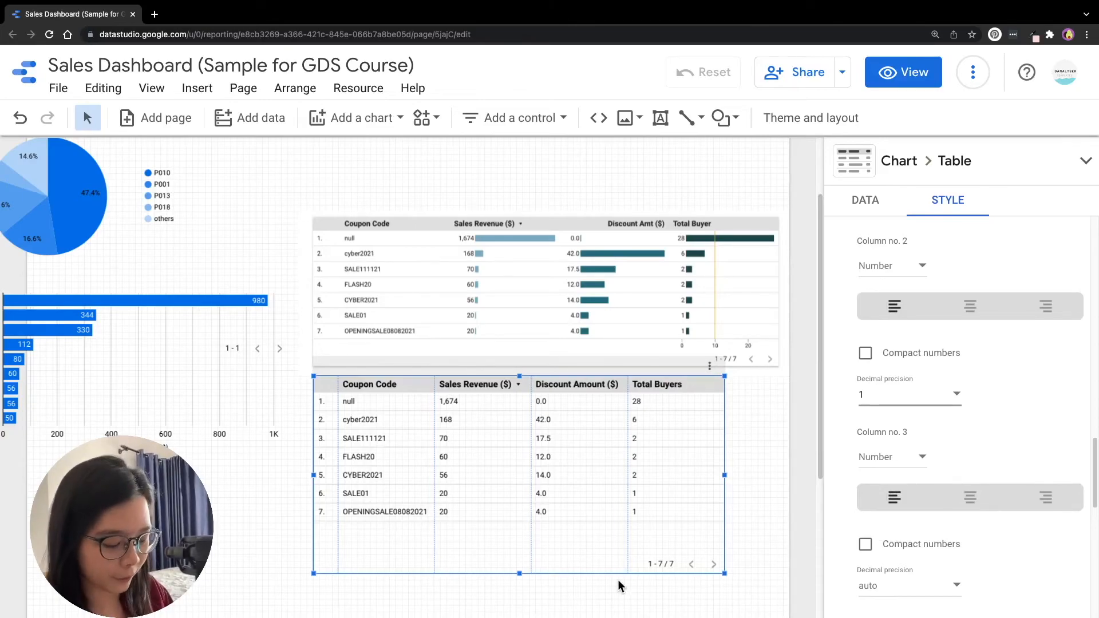
- Show the Sales Revenue column as compact numbers, switching the option off and on again to compare the formats
scroll(903, 396, up, 5)
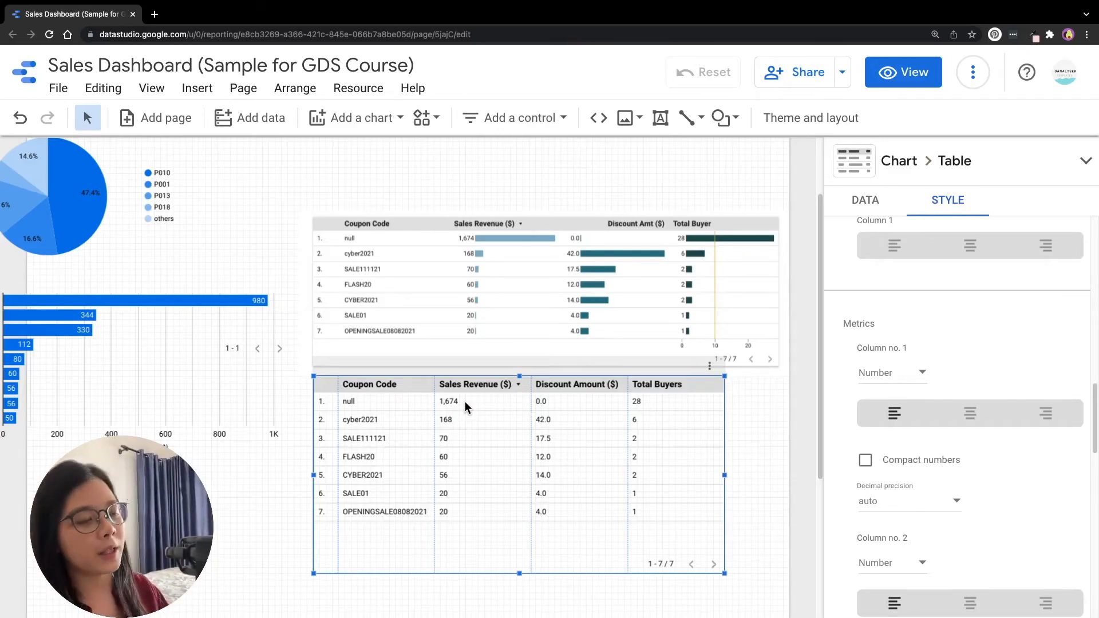
click(896, 464)
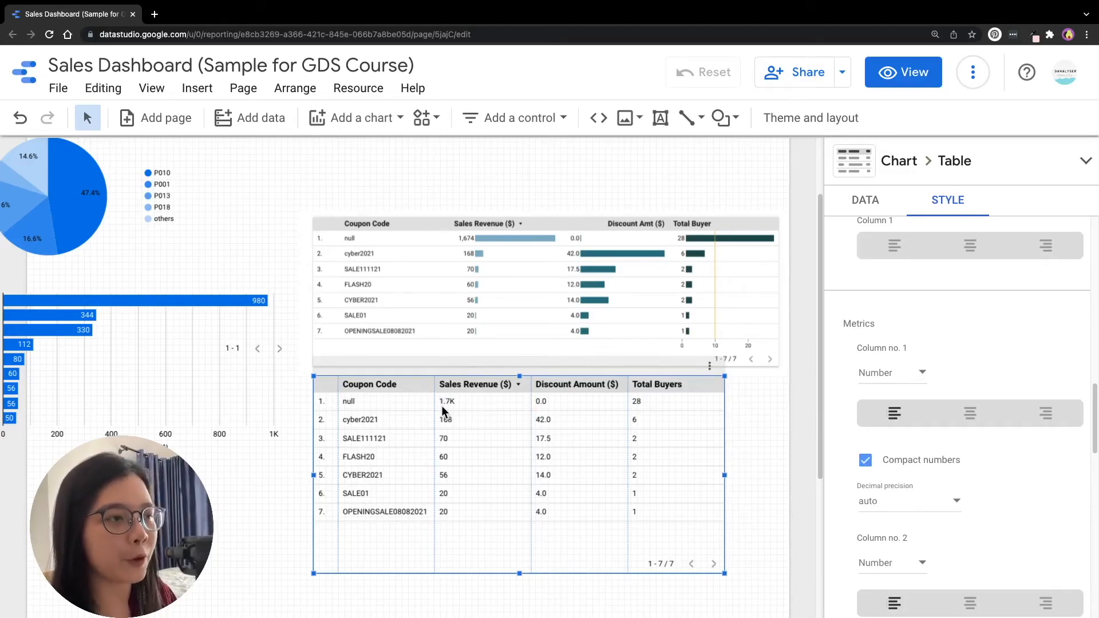
click(865, 460)
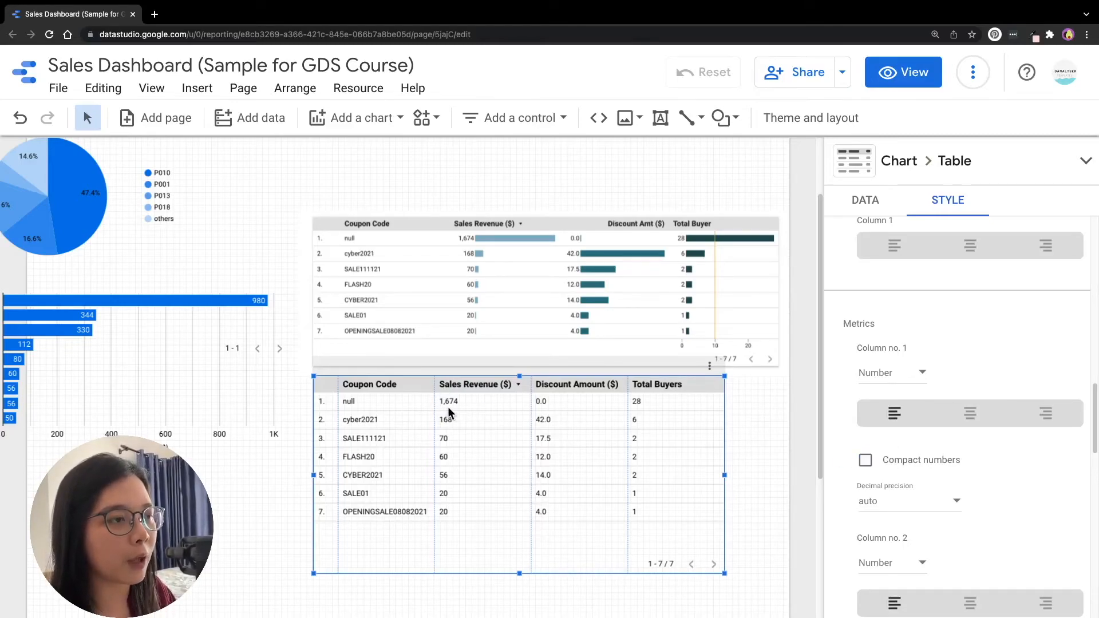
click(943, 465)
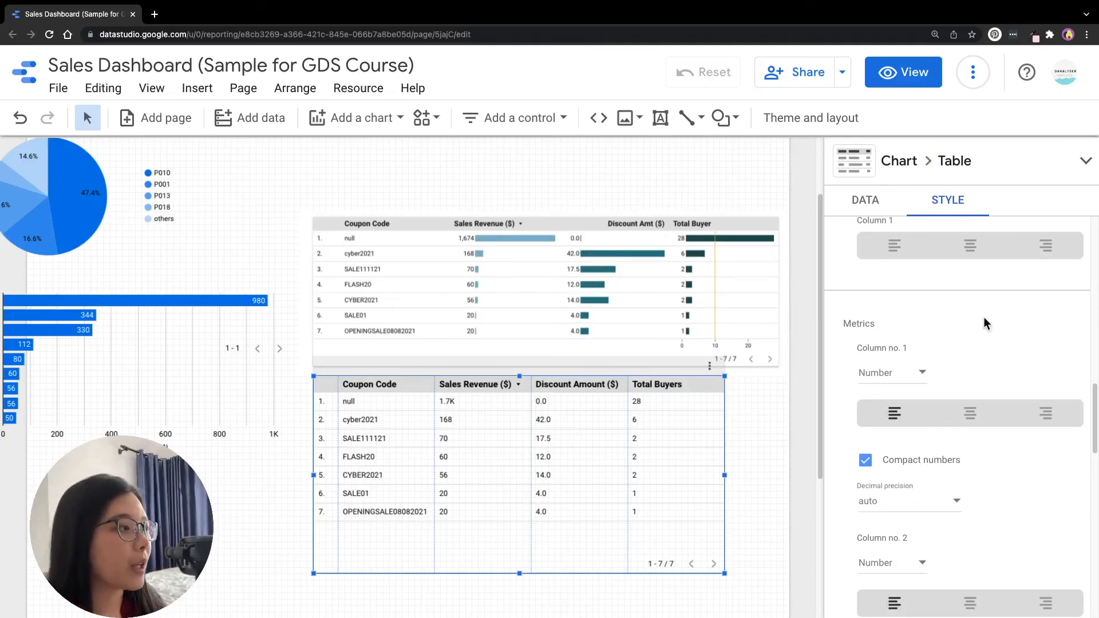
- Display the Sales Revenue, Discount Amount and Total Buyers columns of the table as heat maps
scroll(1043, 338, down, 2)
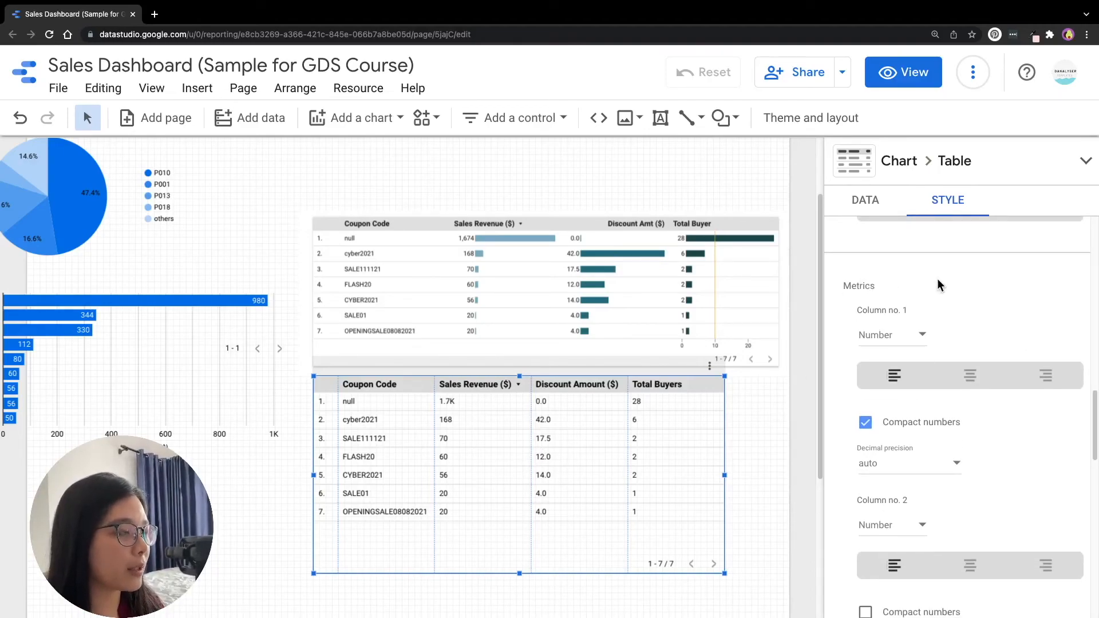
scroll(937, 278, down, 3)
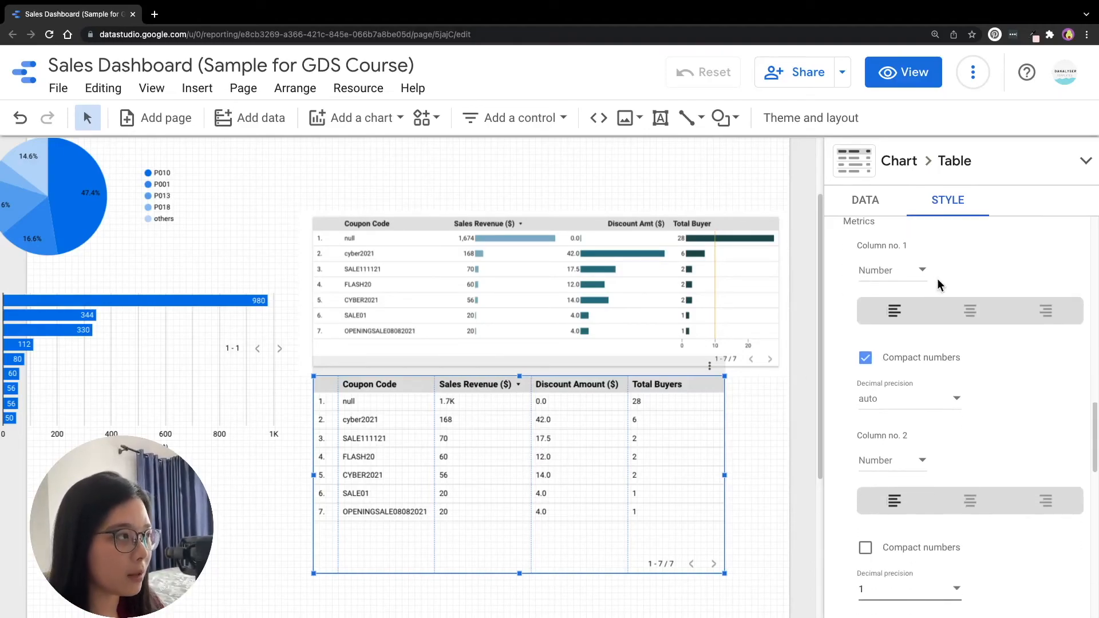
click(907, 276)
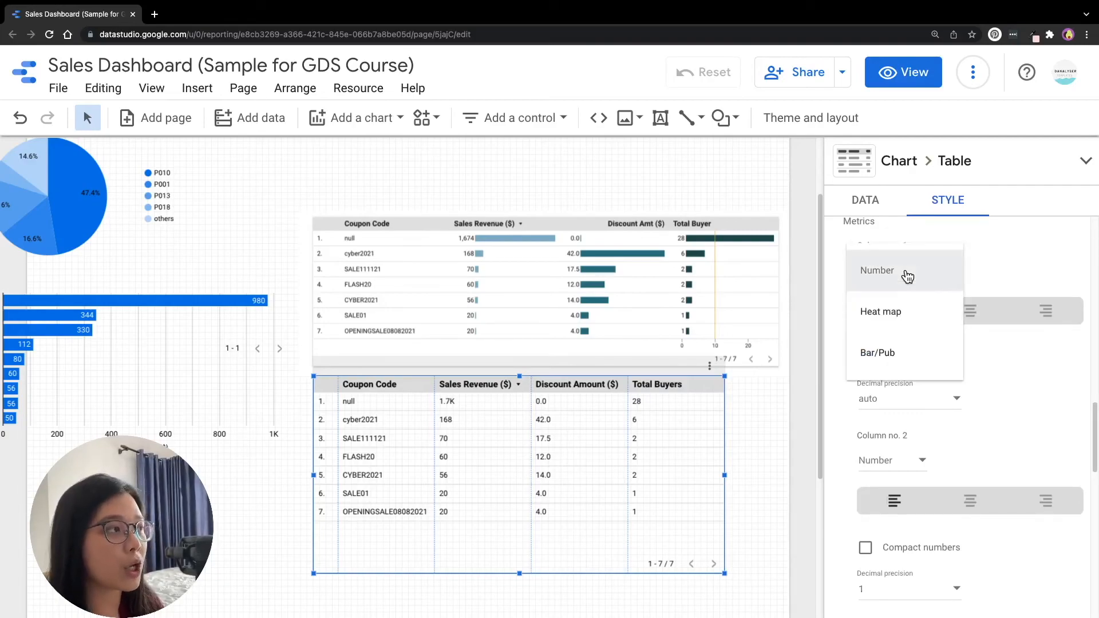
click(909, 310)
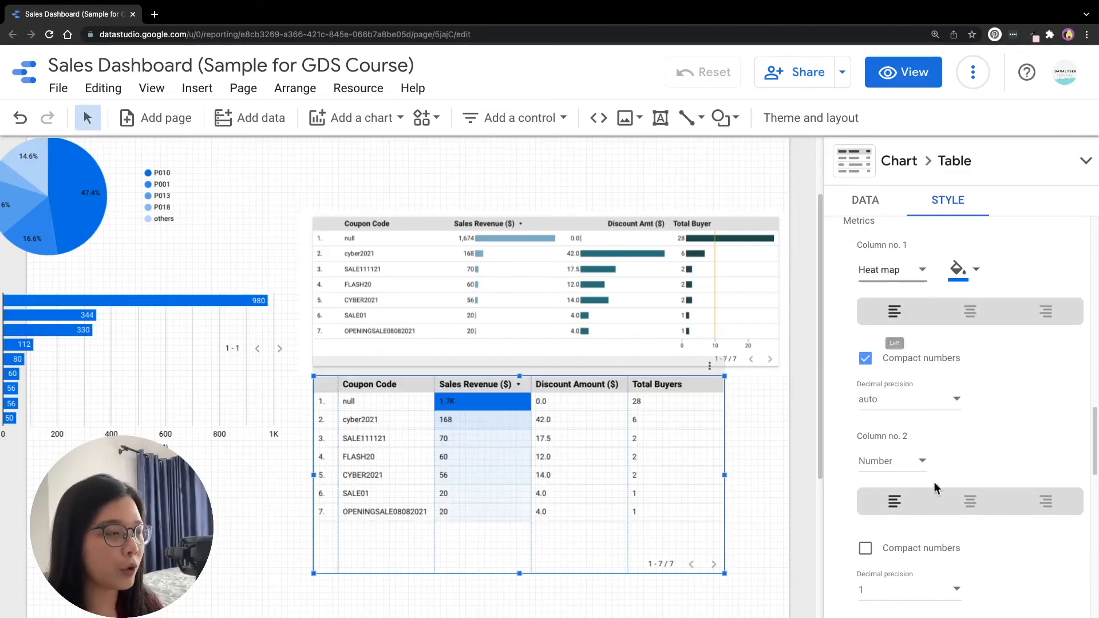
click(904, 465)
click(902, 503)
scroll(915, 498, down, 3)
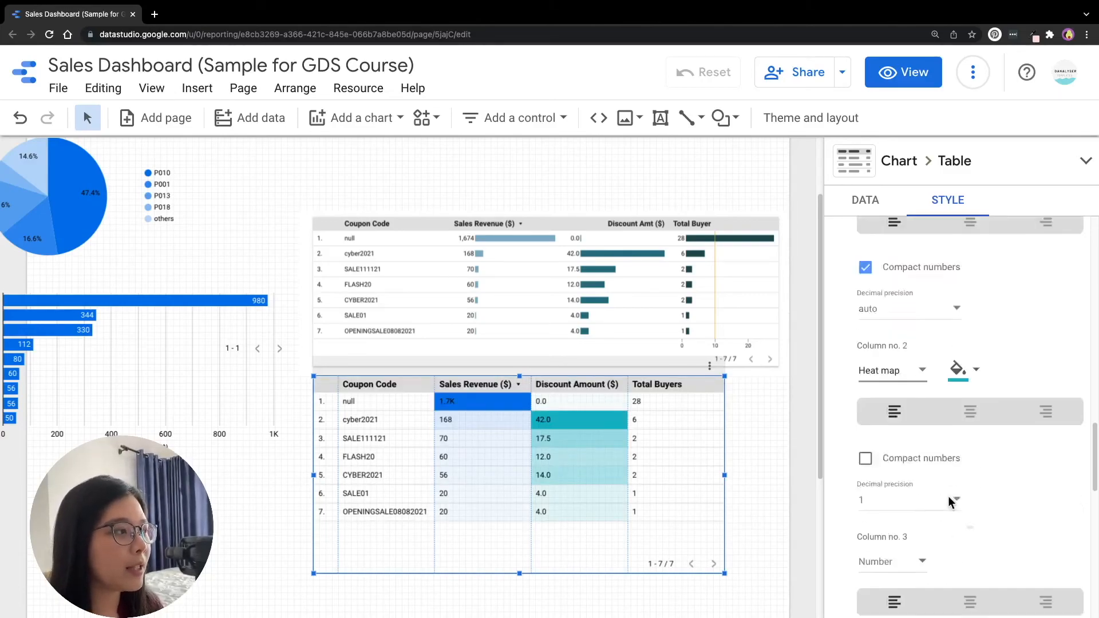
click(893, 485)
click(893, 524)
scroll(869, 358, up, 3)
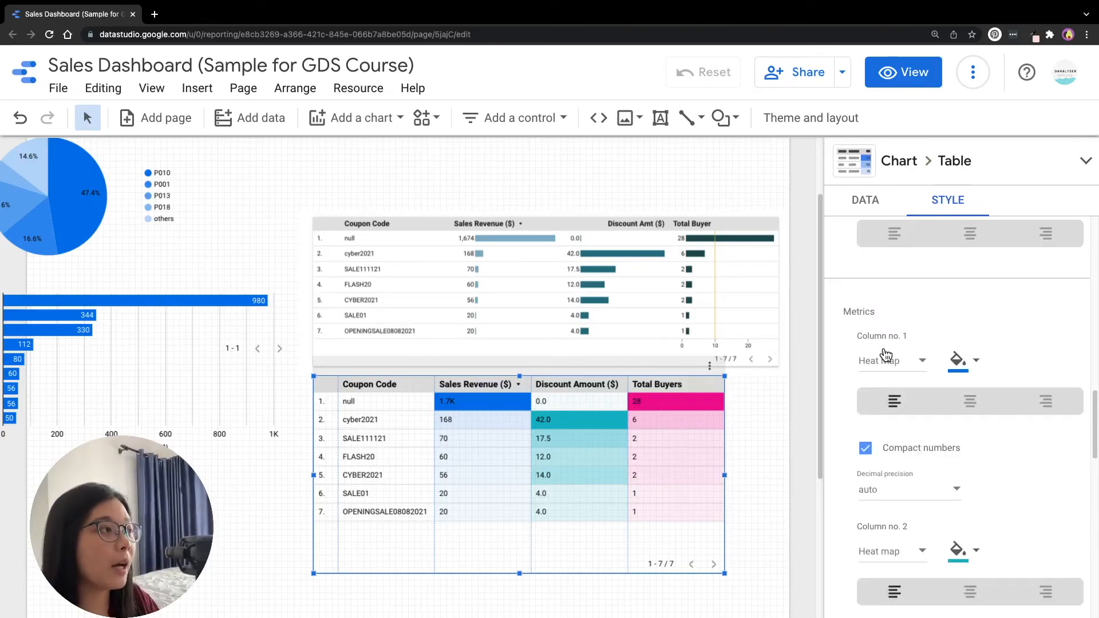
- Display the Sales Revenue column of the coupon code table as bars with their numbers shown
click(898, 373)
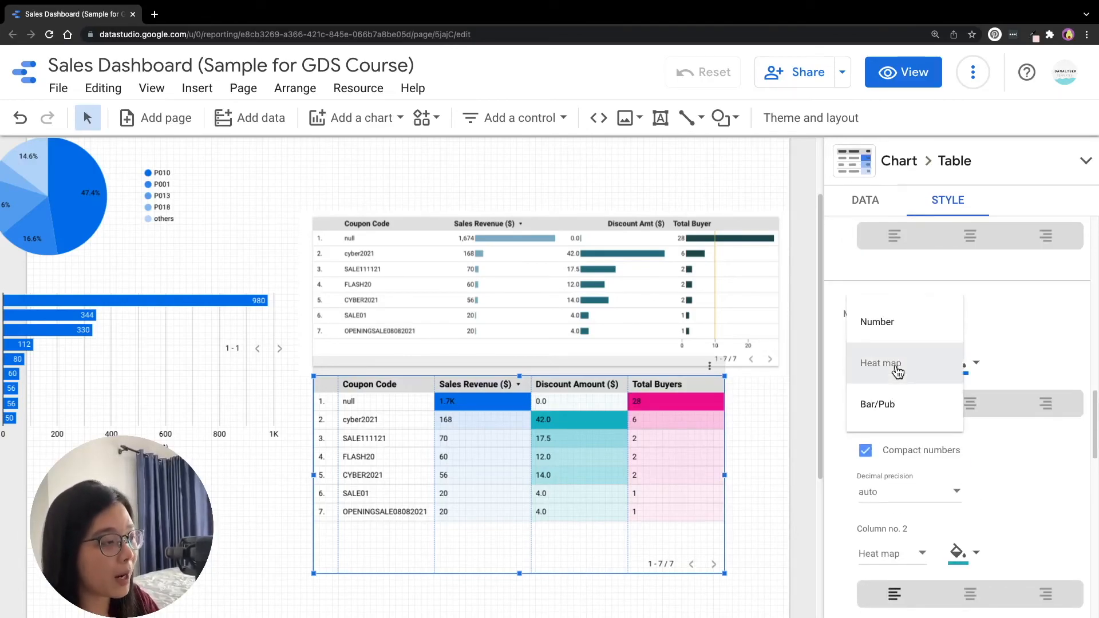
click(878, 414)
scroll(1014, 335, down, 3)
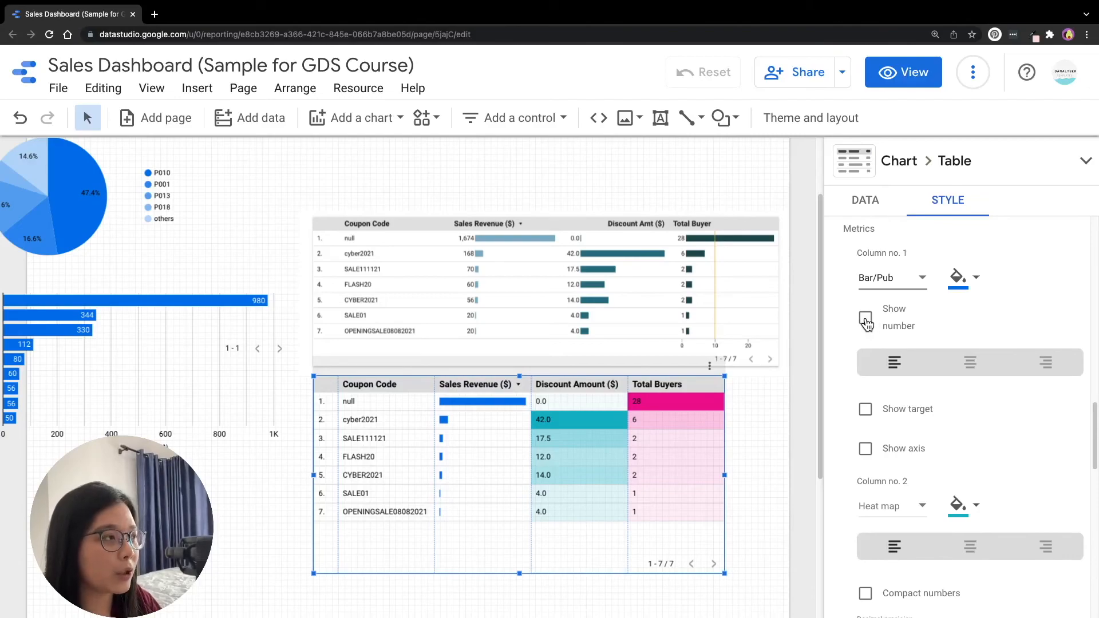
click(866, 320)
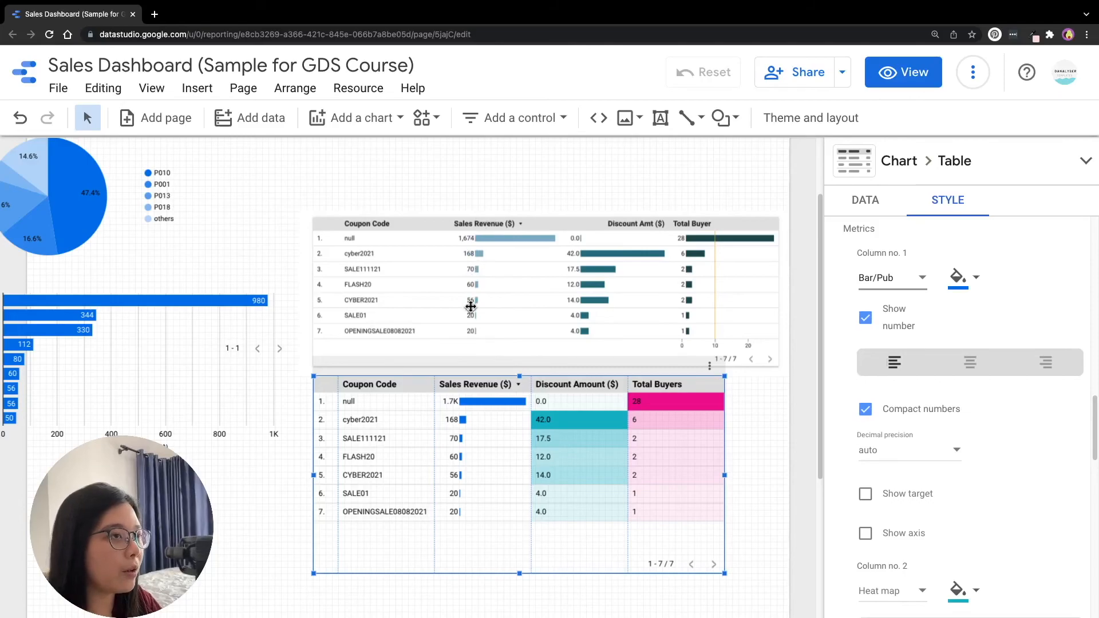
- Display the Discount Amount and Total Buyers columns as bars with their numbers shown
scroll(931, 342, down, 4)
click(902, 367)
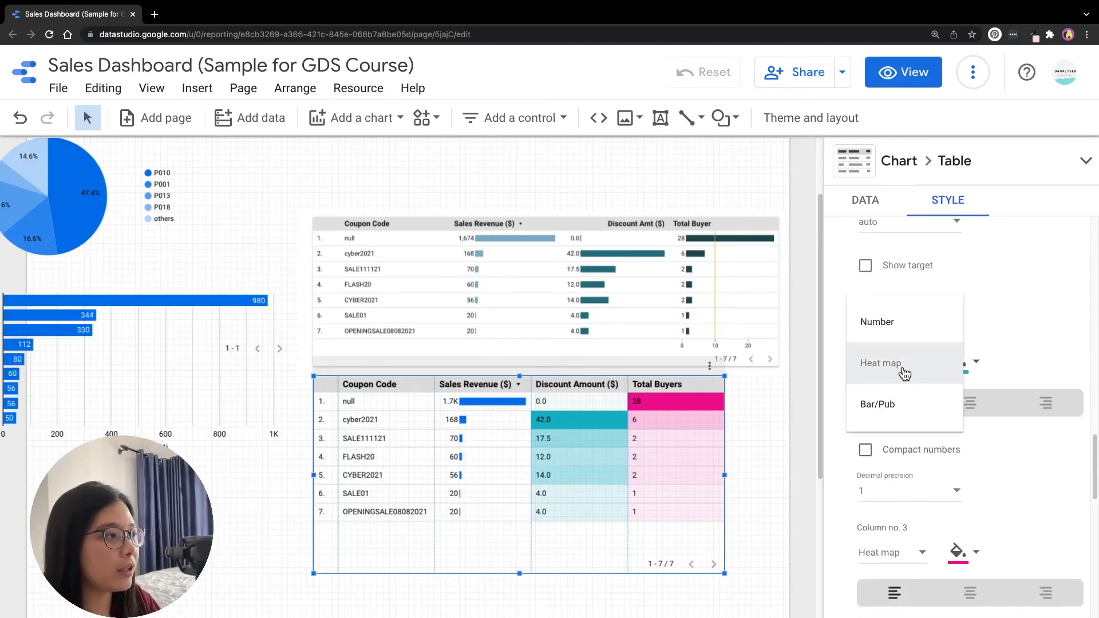
click(907, 407)
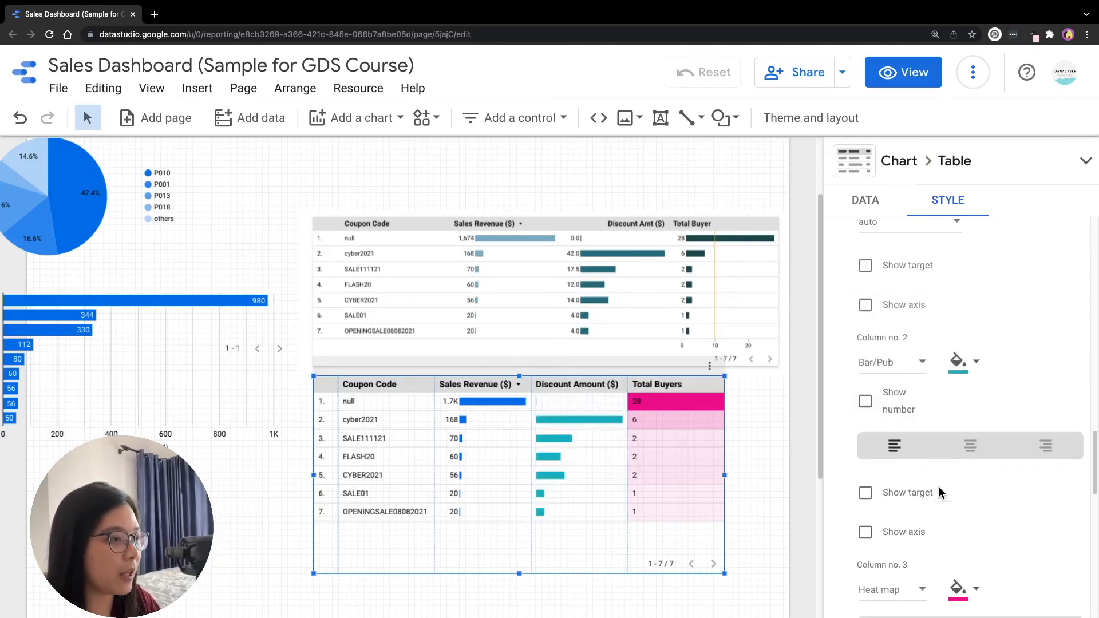
scroll(939, 486, down, 3)
click(904, 371)
click(881, 410)
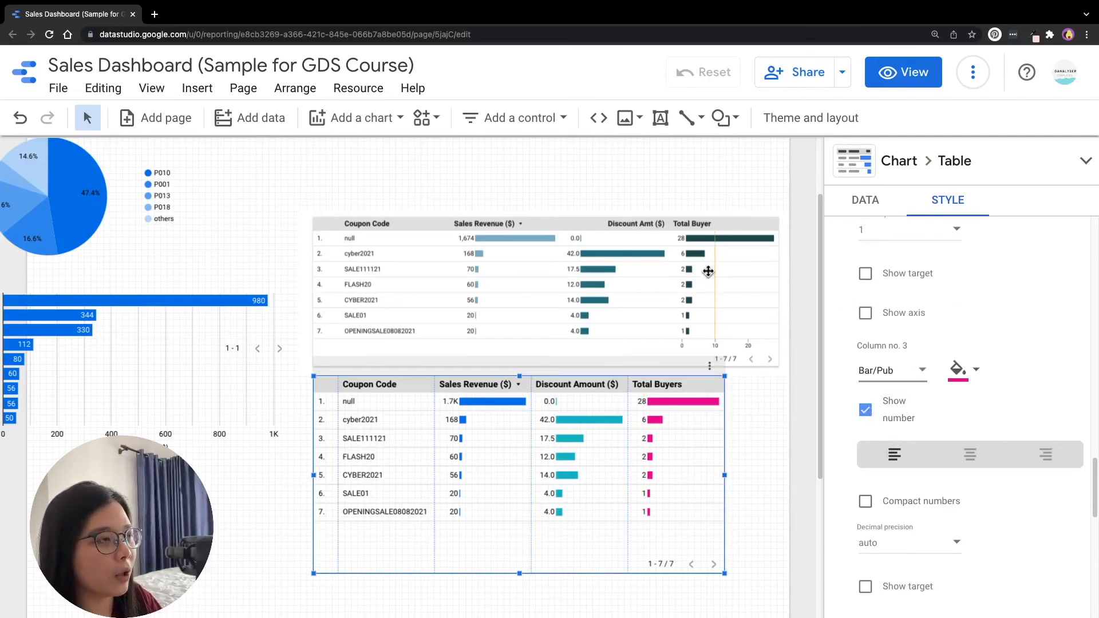
- Show a target line with a value of 10 and the axis on the Total Buyers bars
scroll(1008, 355, down, 3)
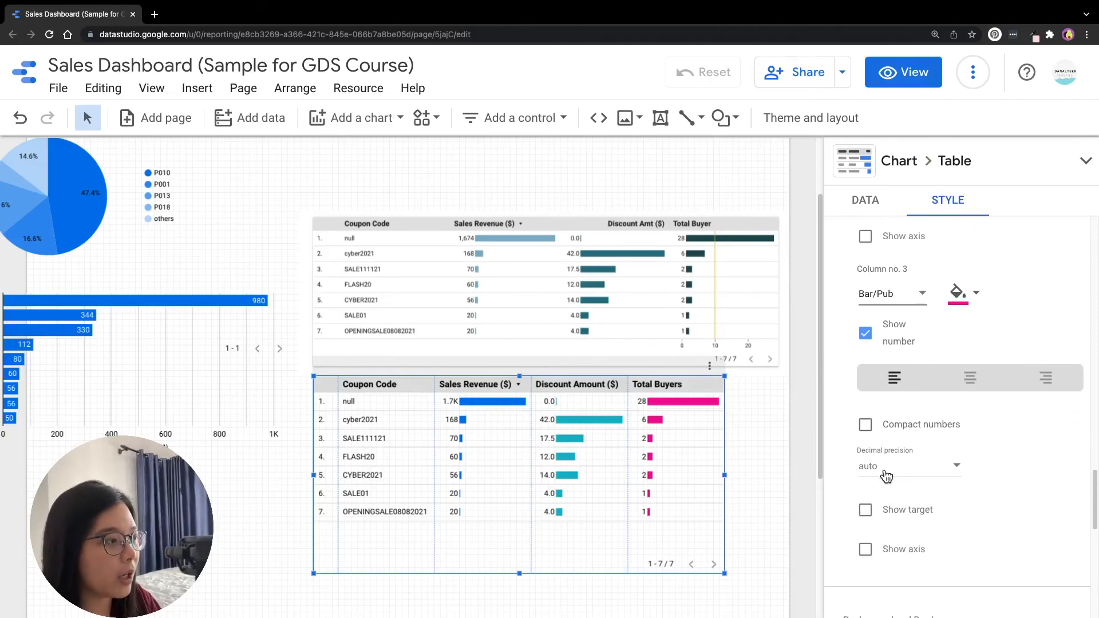
click(867, 511)
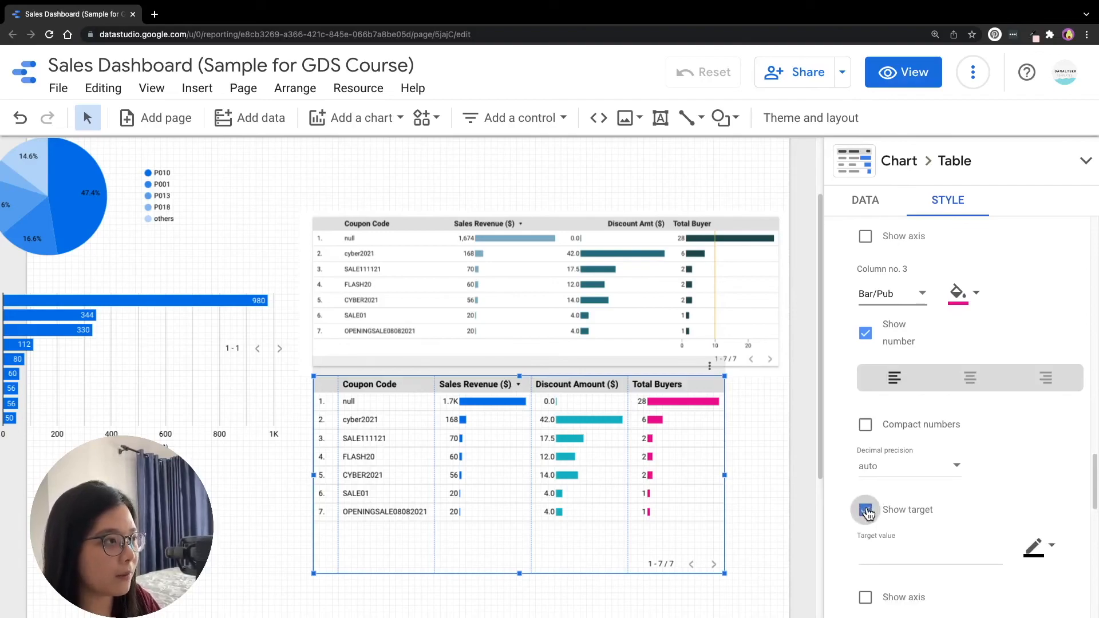
scroll(1003, 442, down, 1)
click(946, 539)
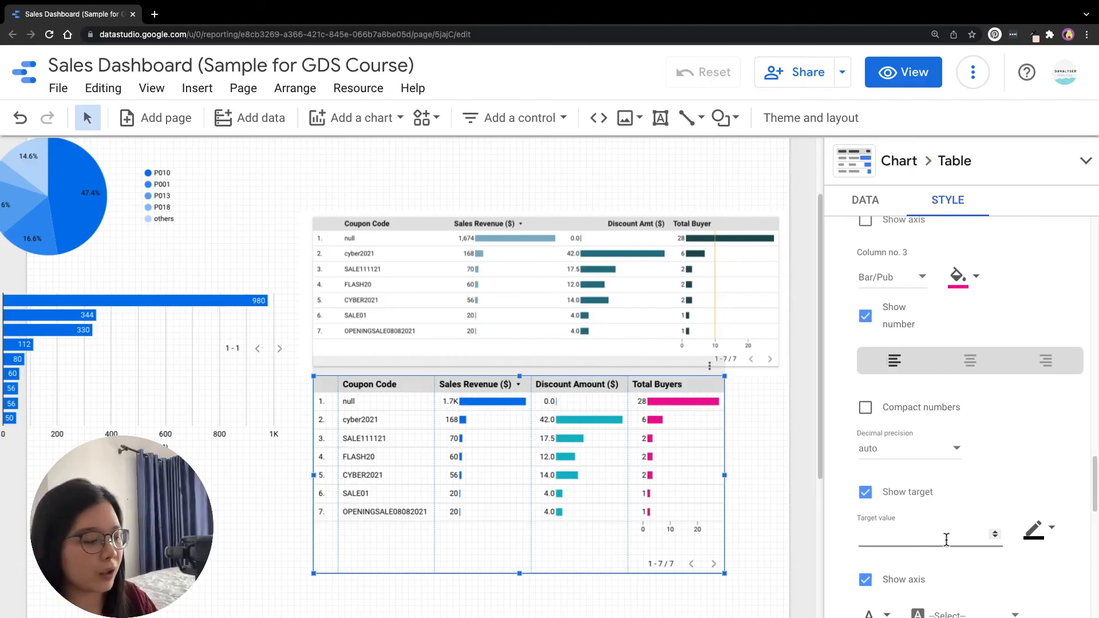
text(10)
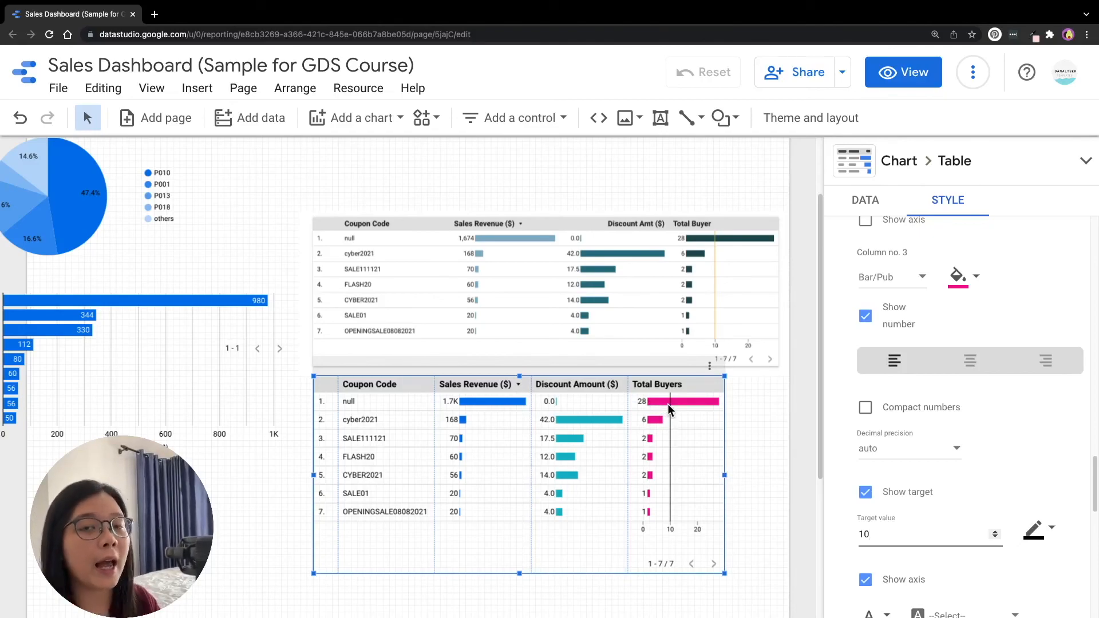
scroll(1025, 475, down, 3)
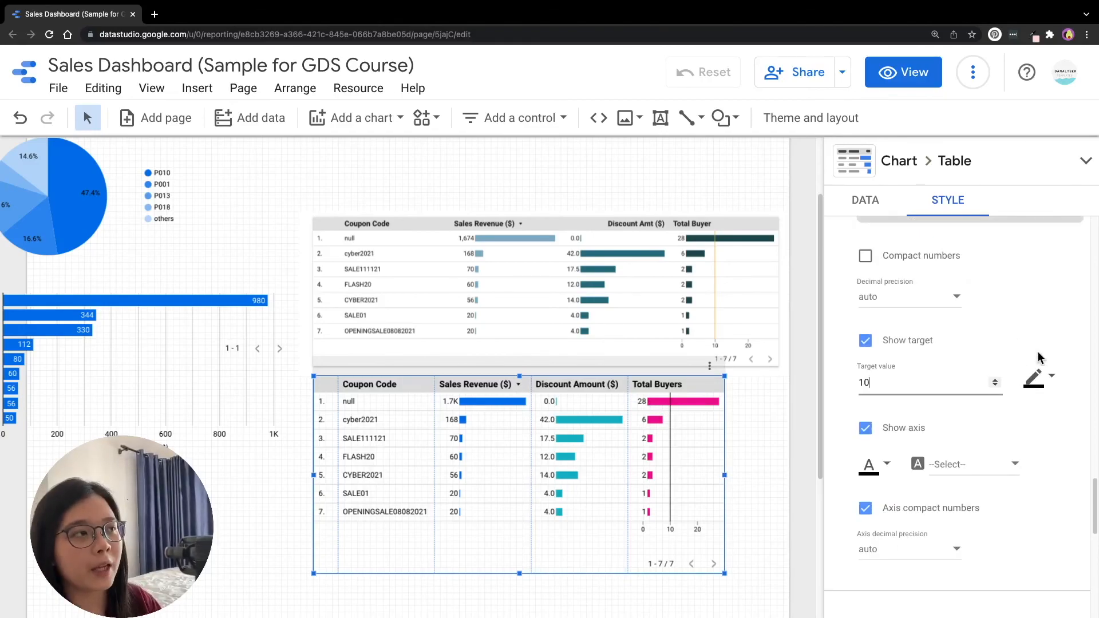